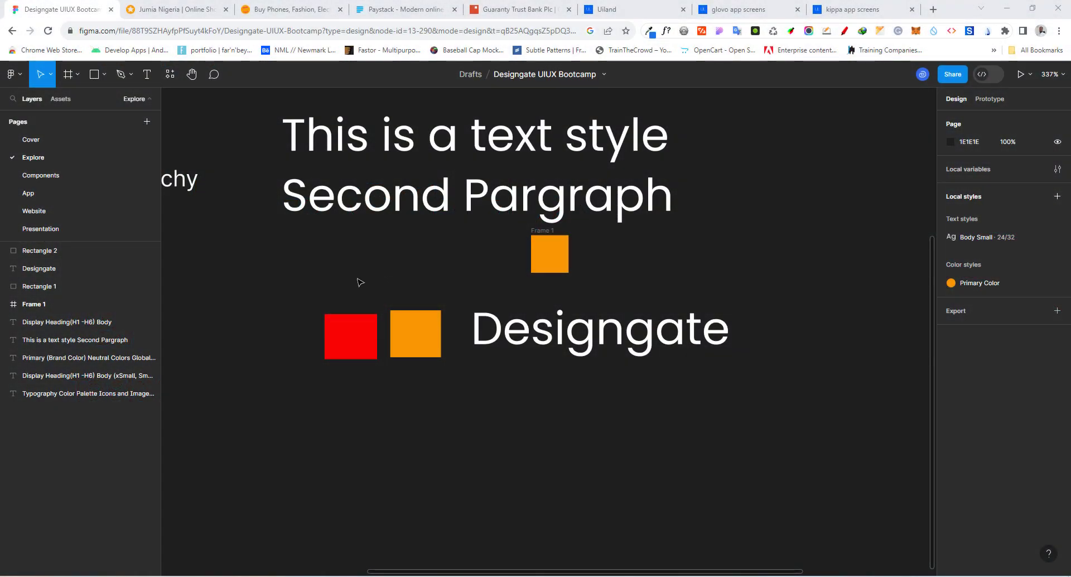
- Delete the sample text, the Designgate text, both rectangles and the small orange frame from the Explore page
left_click_drag(306, 204, 495, 325)
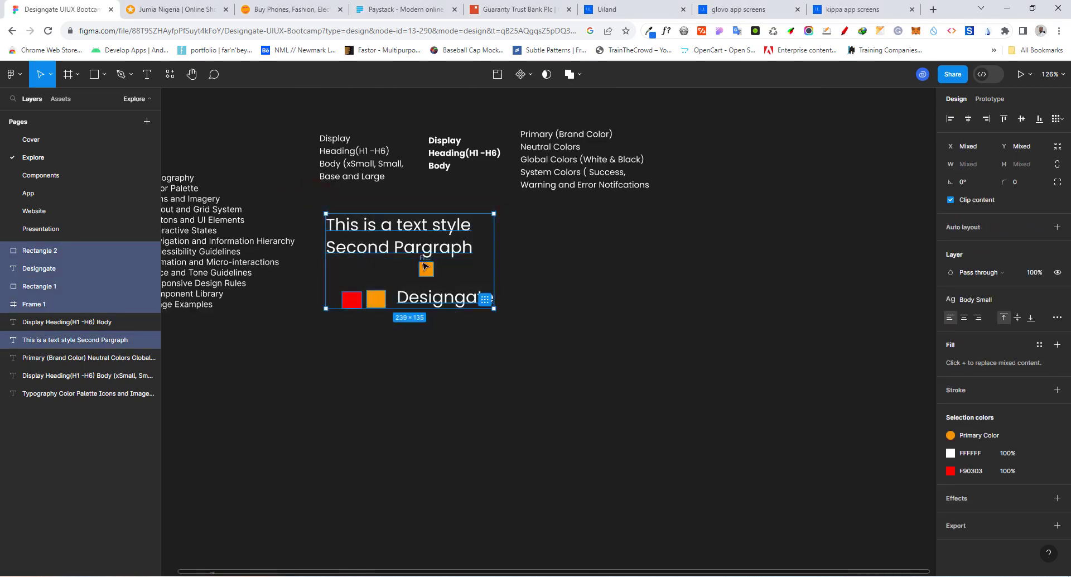
key("Delete")
left_click(814, 183)
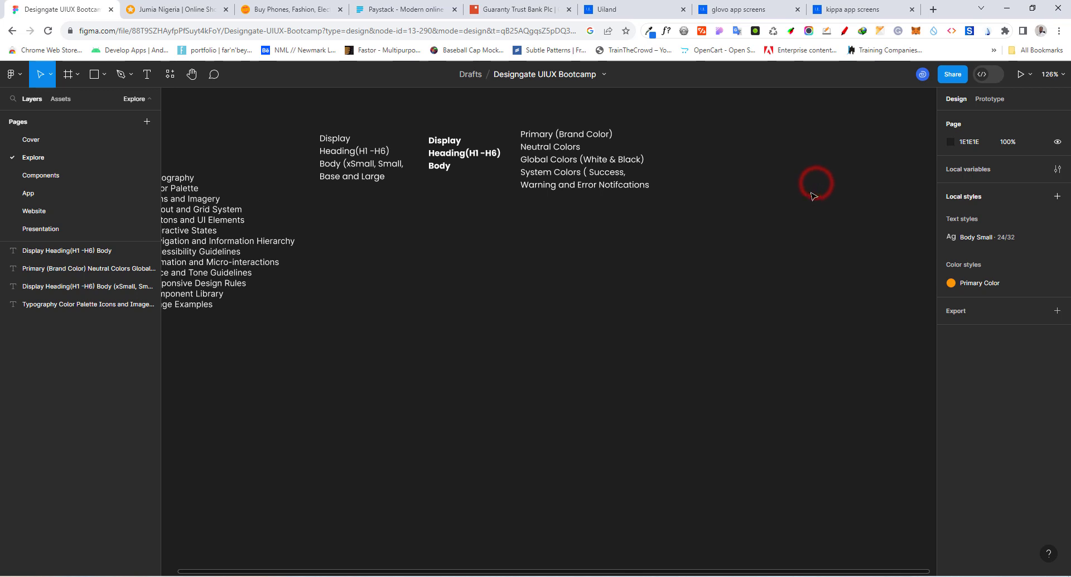
- Delete the local text style Body Small and the local color style Primary Color
left_click(977, 238)
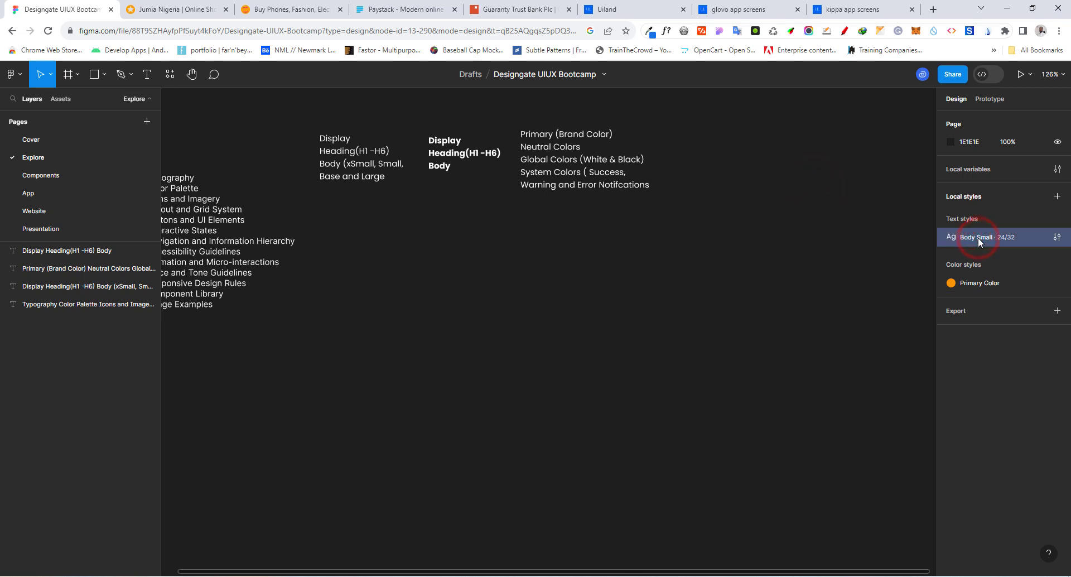
key("Delete")
left_click(978, 236)
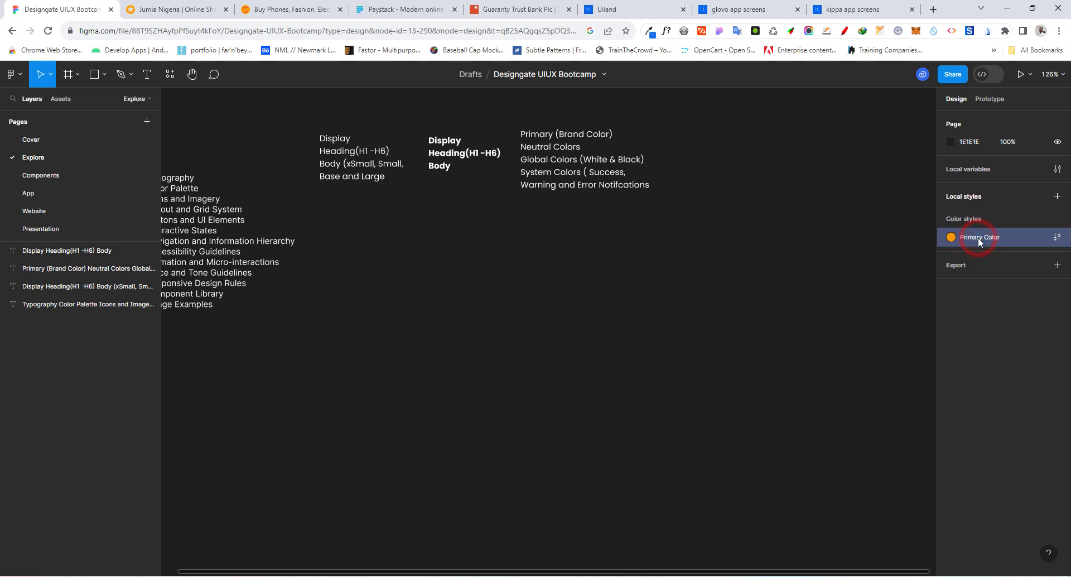
key("Delete")
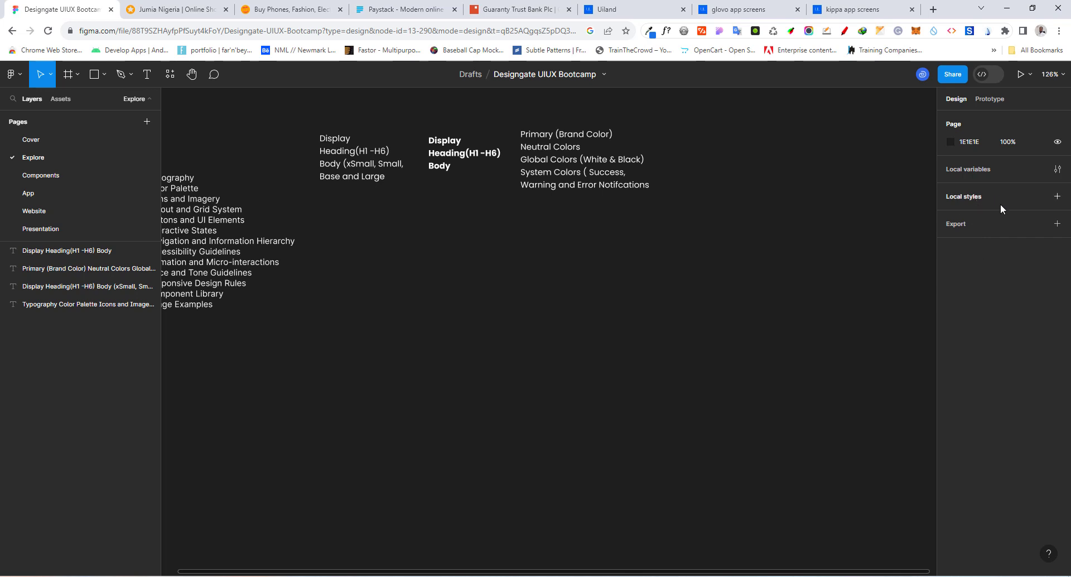
left_click(664, 361)
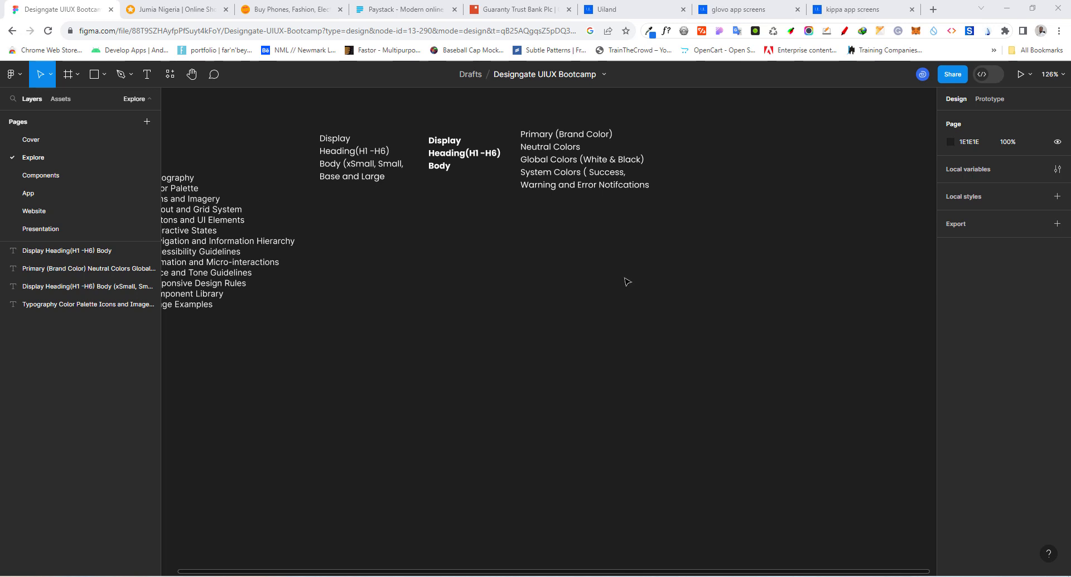
- Draw a square frame below the text notes and set its width and height to 100
left_click(68, 75)
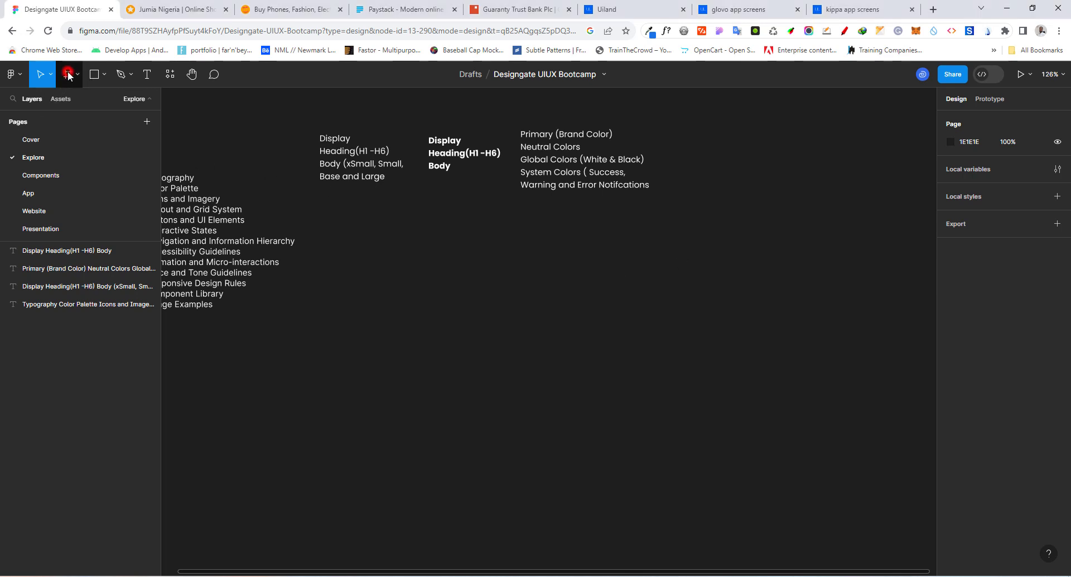
left_click_drag(452, 254, 497, 313)
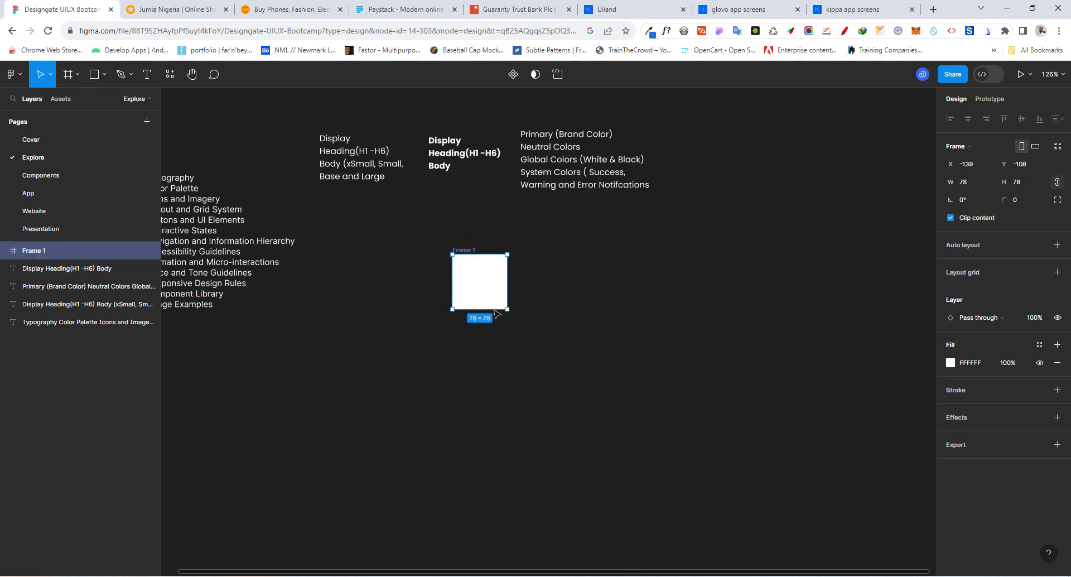
left_click(966, 187)
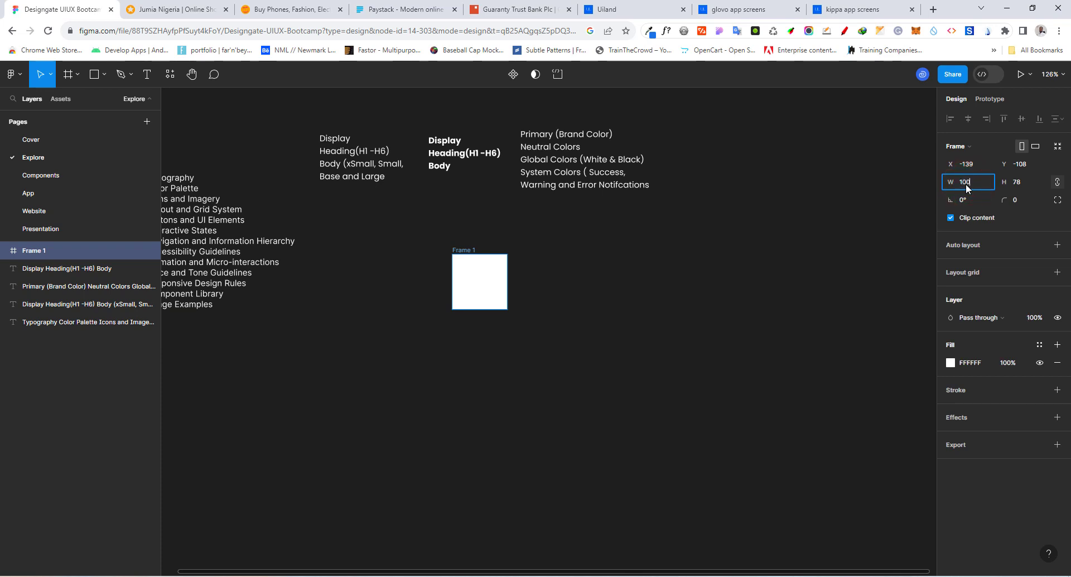
key("Tab")
type("100")
key("Return")
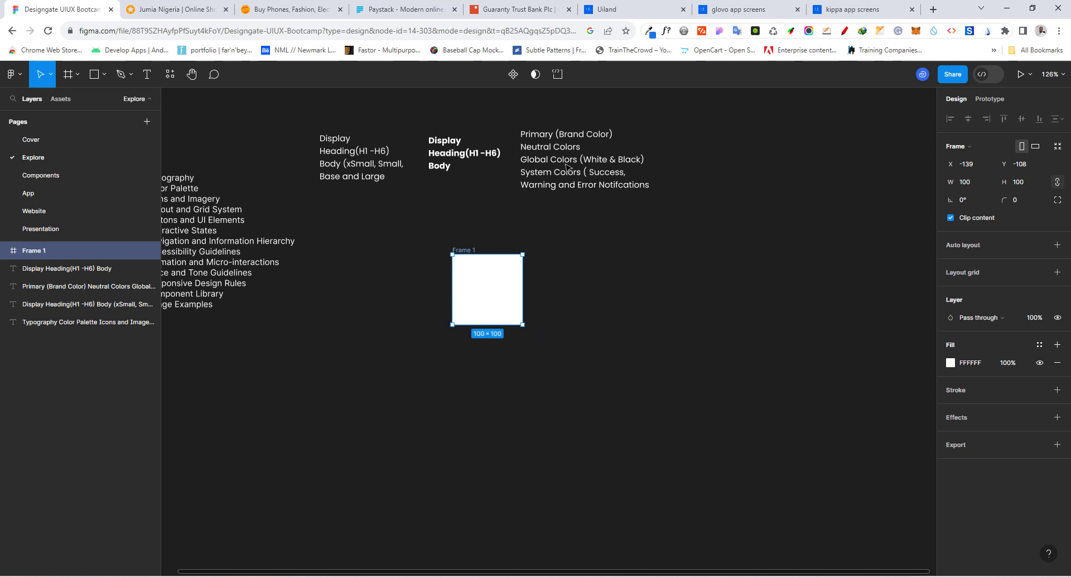
- Copy the Blue A700 hex code from the Material colors page and fill the new frame with 2962FF
scroll(578, 165, "up", 3)
scroll(556, 144, "up", 1)
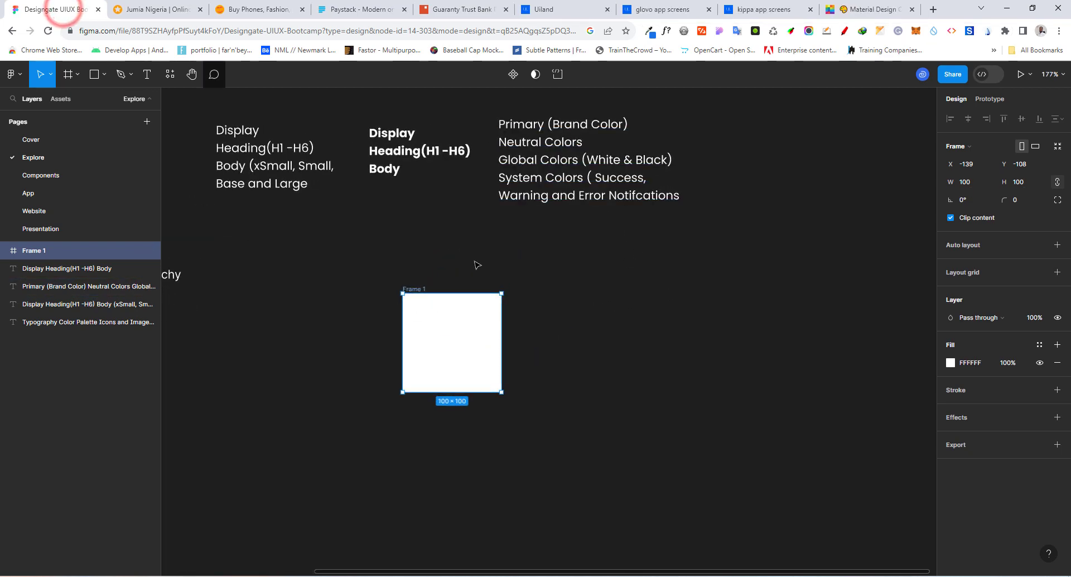
left_click(847, 10)
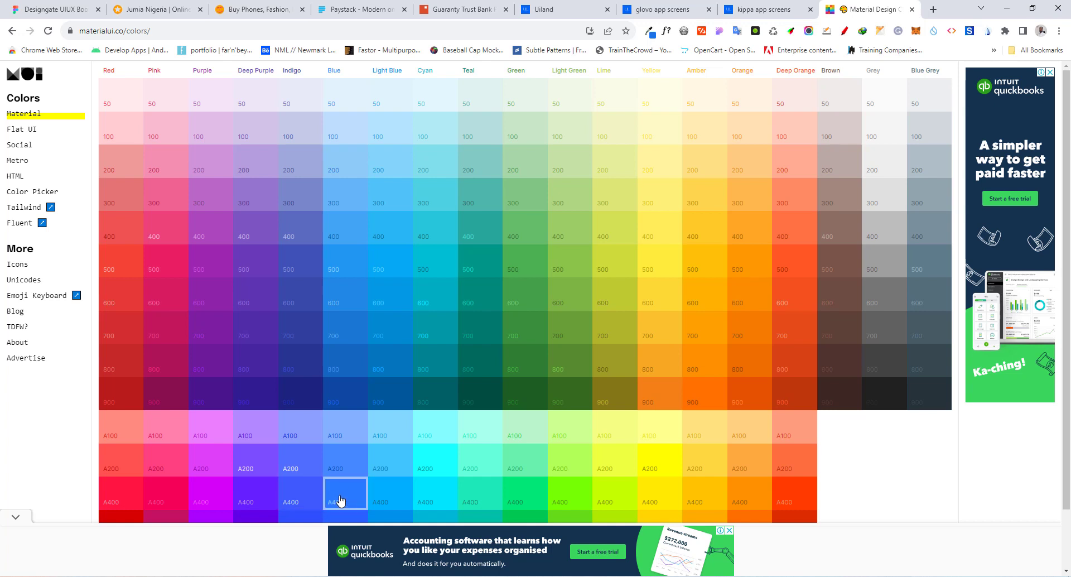
scroll(341, 500, "down", 1)
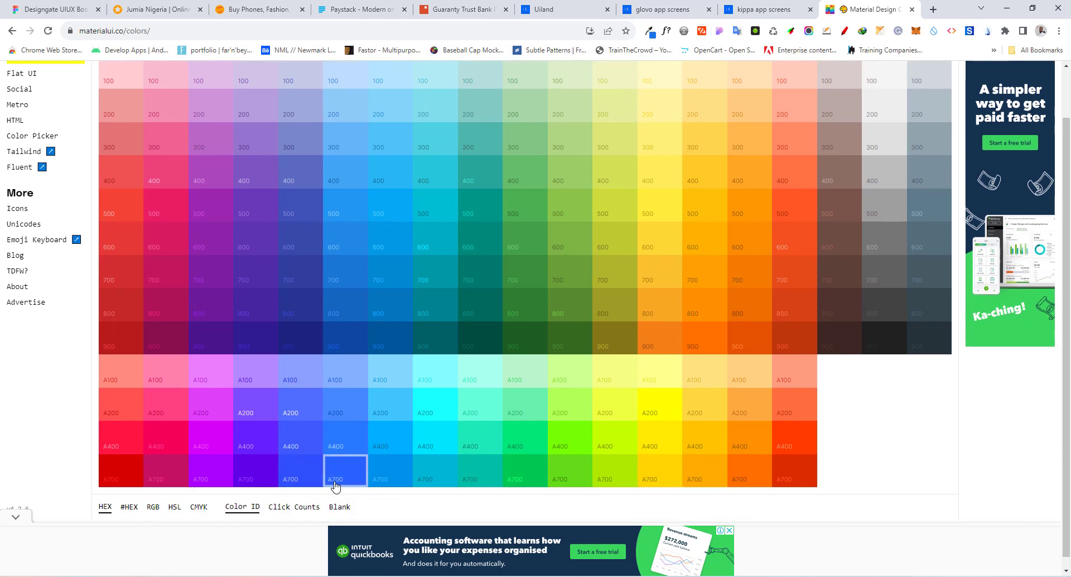
left_click(289, 436)
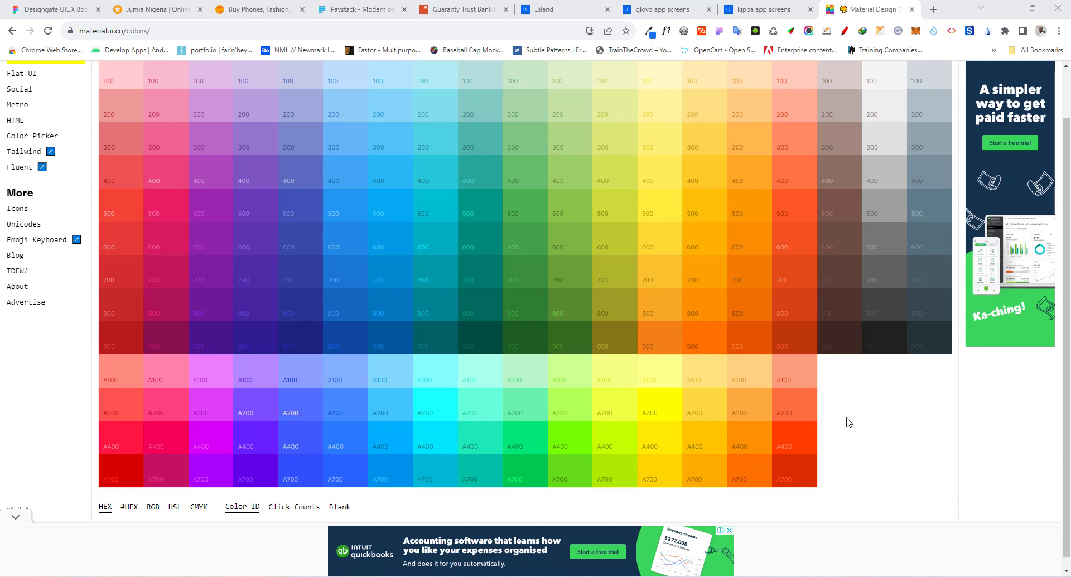
left_click(342, 475)
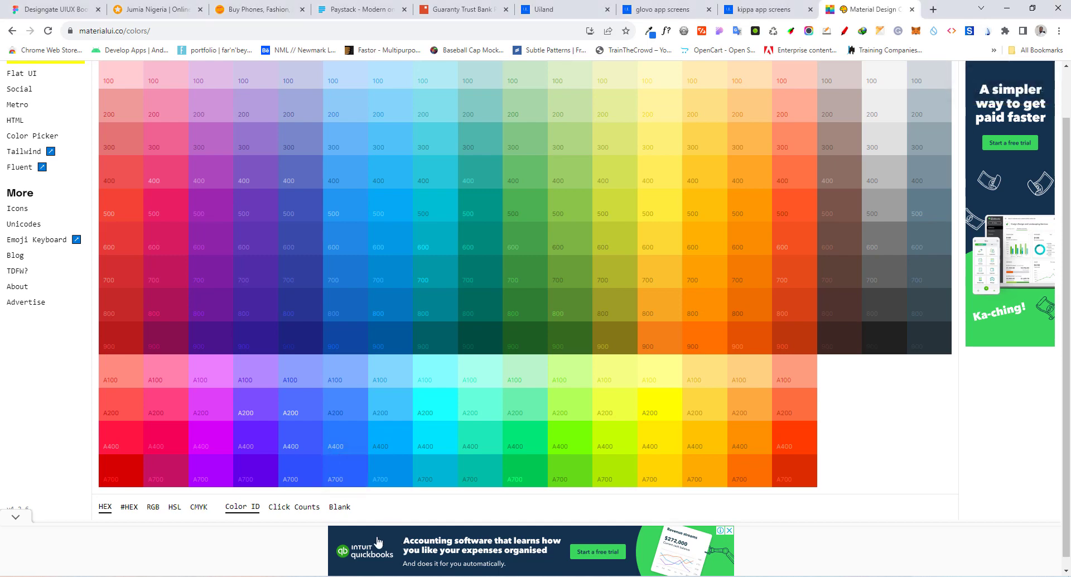
left_click(48, 9)
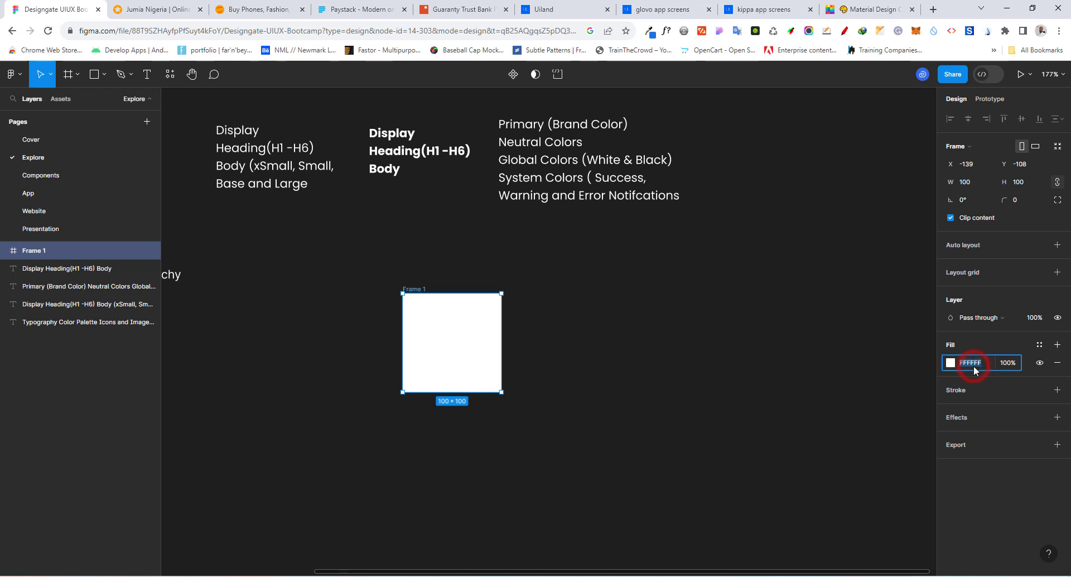
key("ctrl+v")
key("Return")
- Move the blue frame left below the heading notes and rename it Primary
left_click_drag(442, 337, 322, 316)
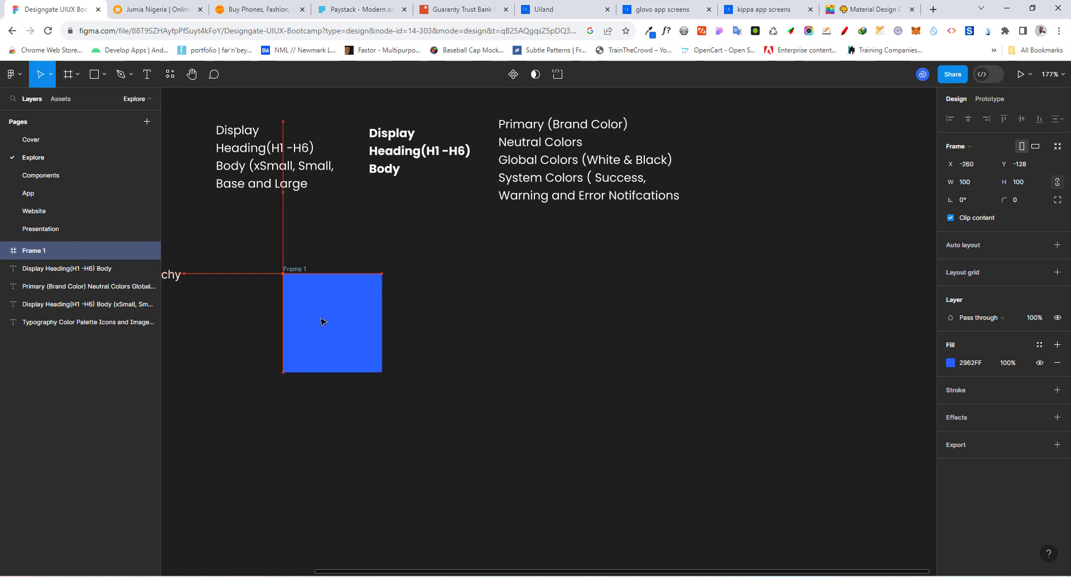
double_click(294, 268)
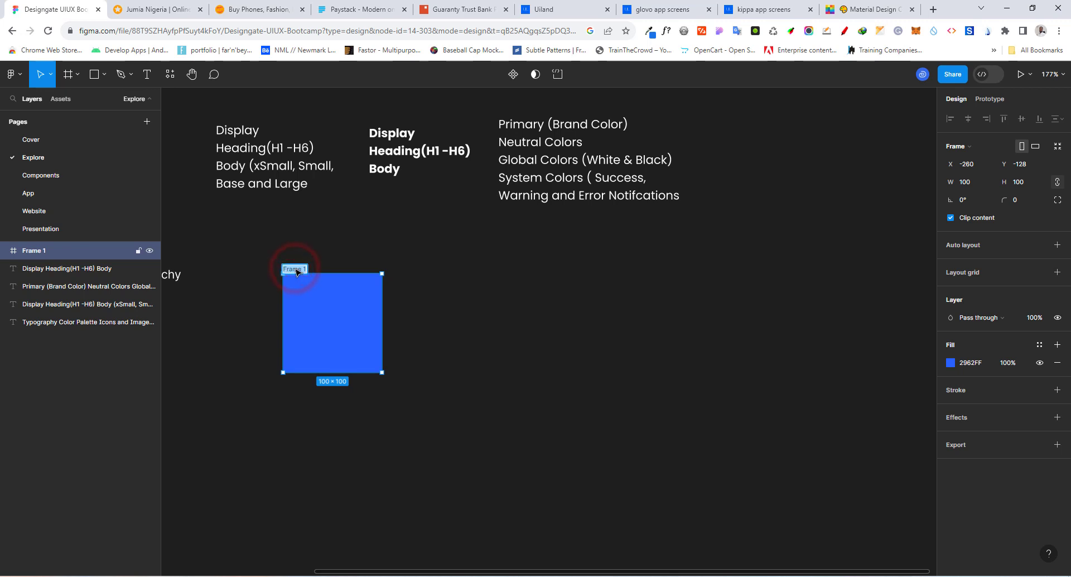
type("Primary")
key("Return")
- Duplicate the Primary frame to its right and rename the copy Success
left_click_drag(317, 315, 382, 316)
key("ctrl+z")
key("ctrl+z")
key("ctrl+d")
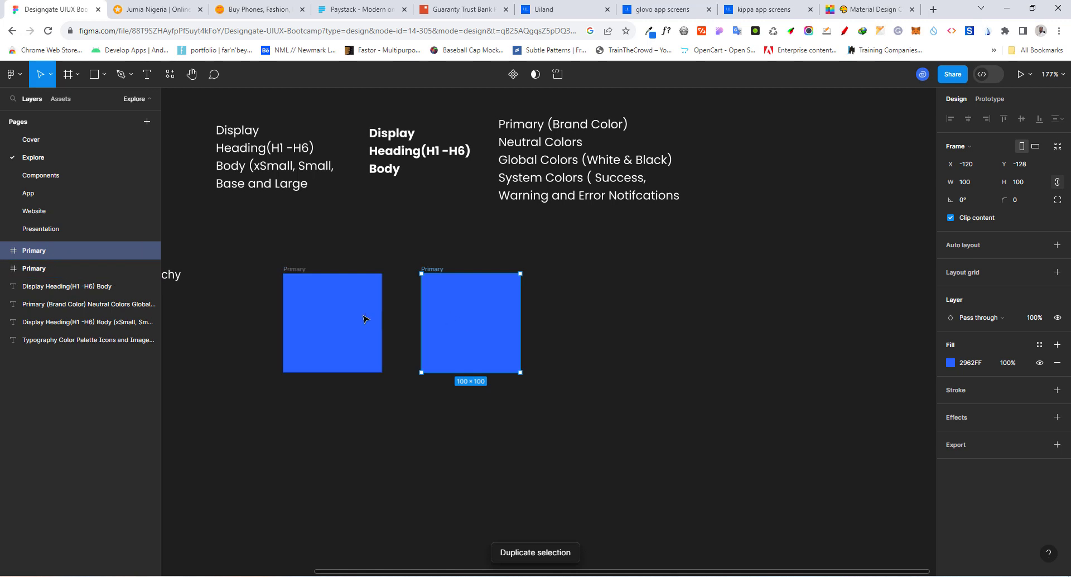
scroll(232, 307, "down", 3)
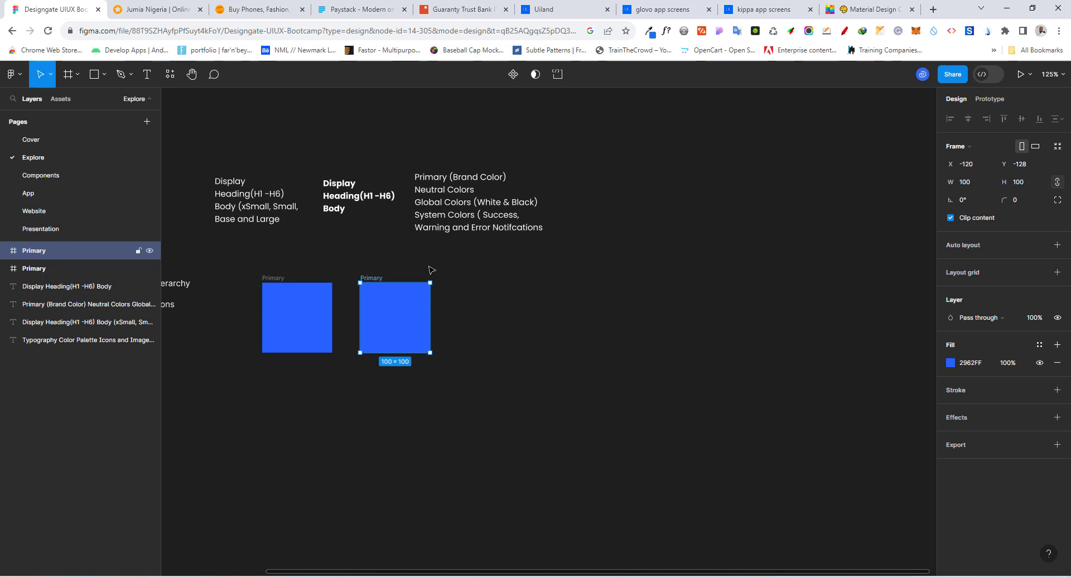
double_click(370, 278)
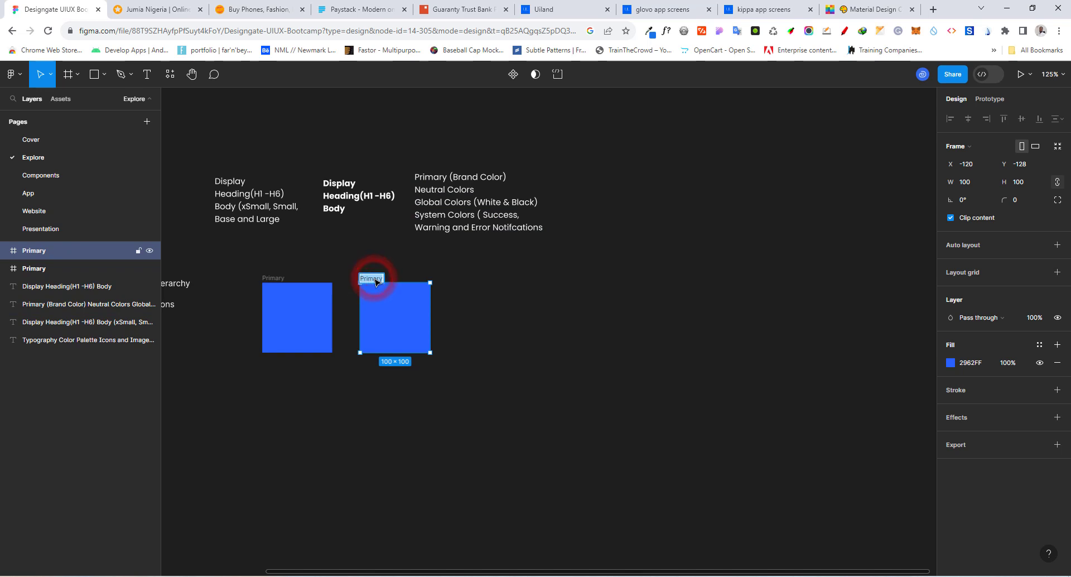
type("Success")
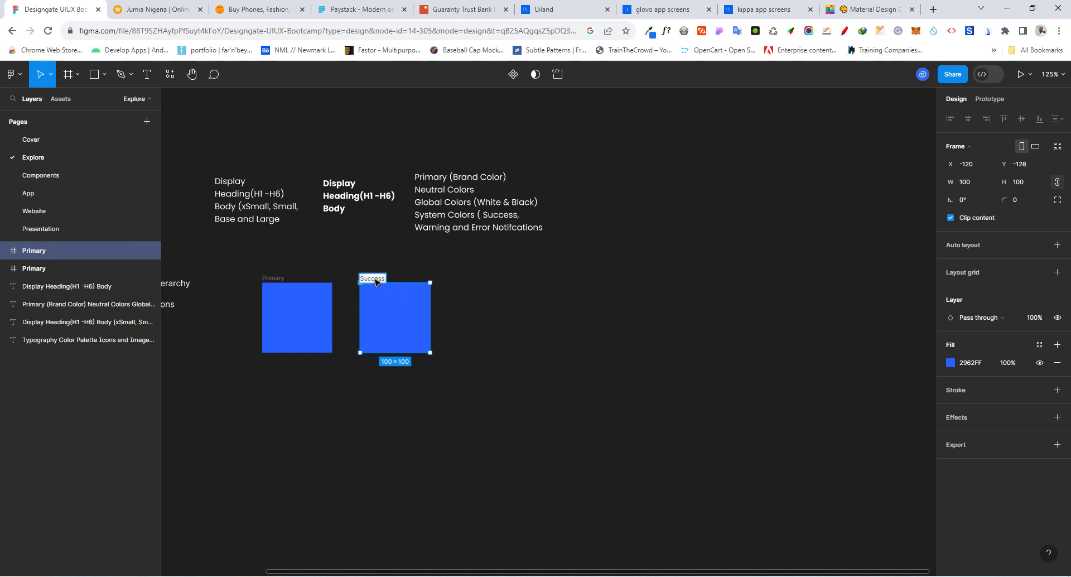
key("Return")
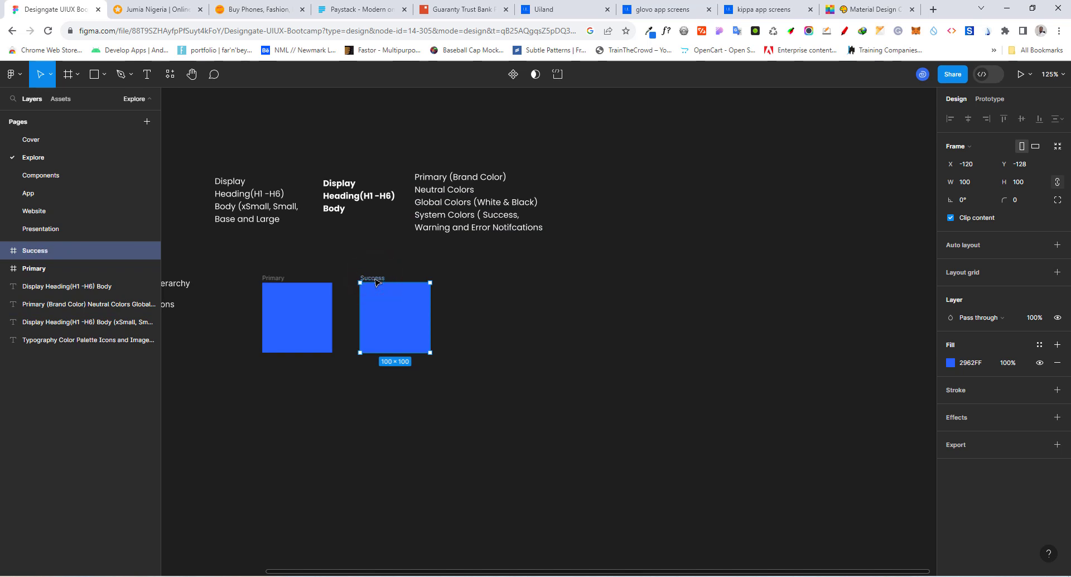
- Copy the Green A700 hex code from the Material colors page and fill the Success frame with 00C853
left_click(861, 8)
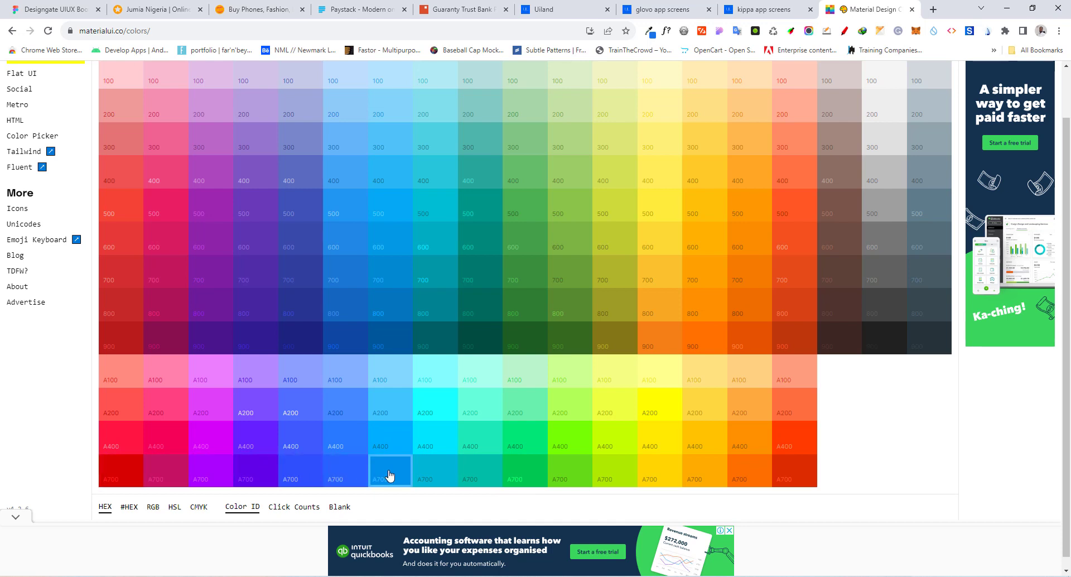
left_click(523, 479)
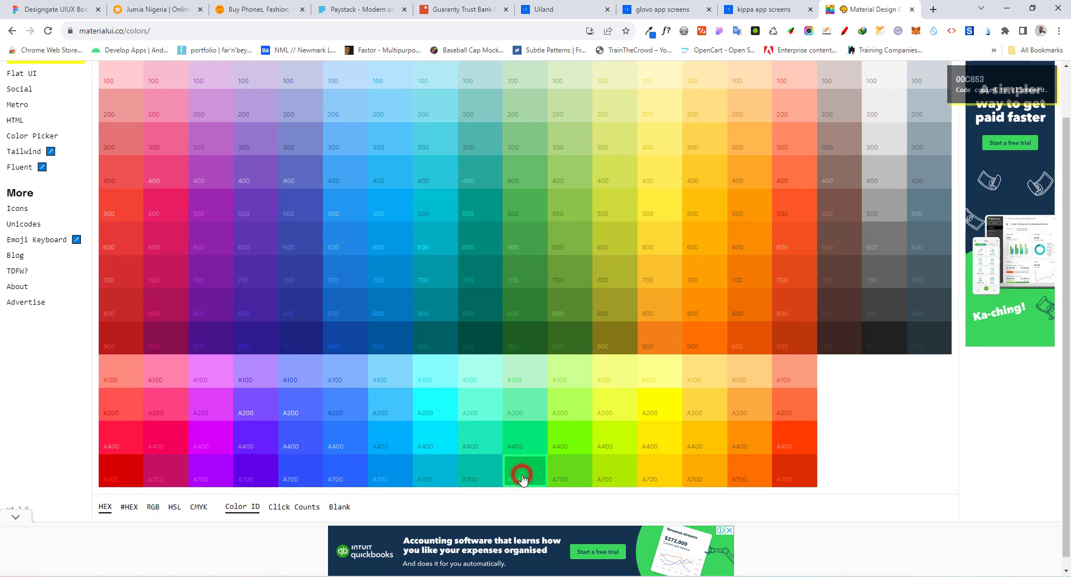
left_click(53, 10)
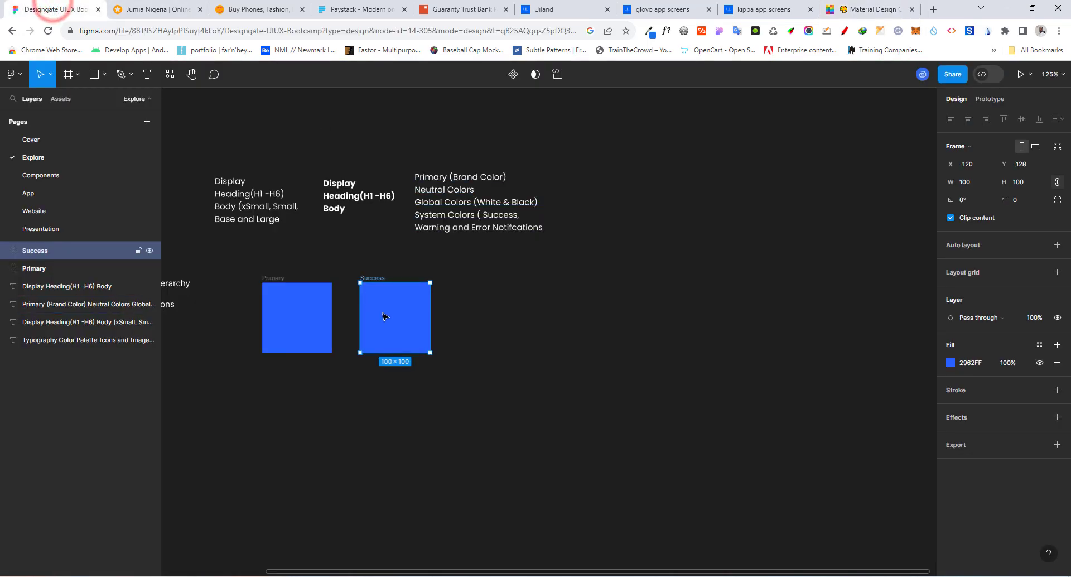
left_click(970, 365)
key("ctrl+v")
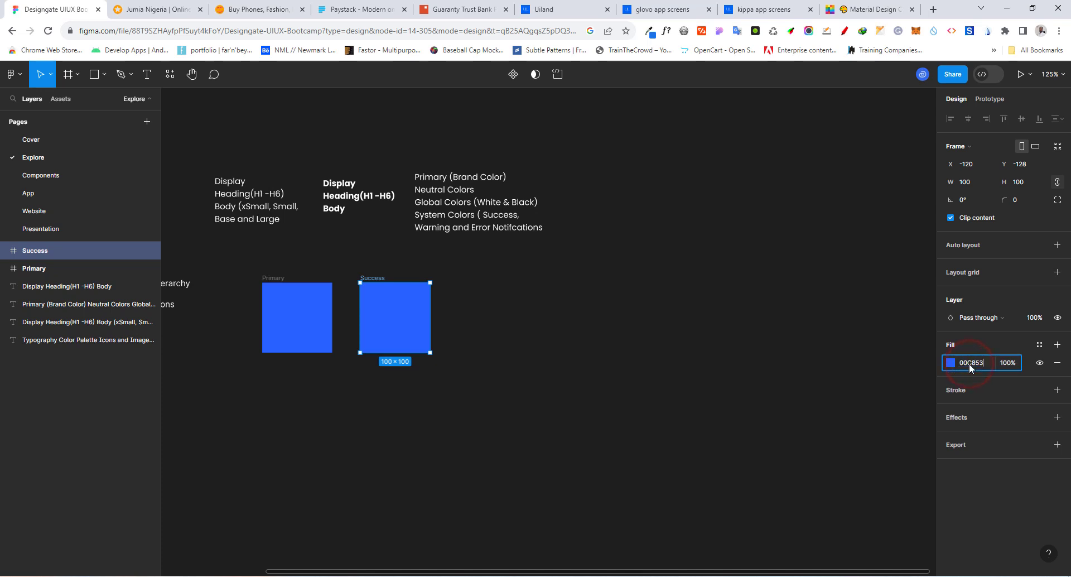
key("Return")
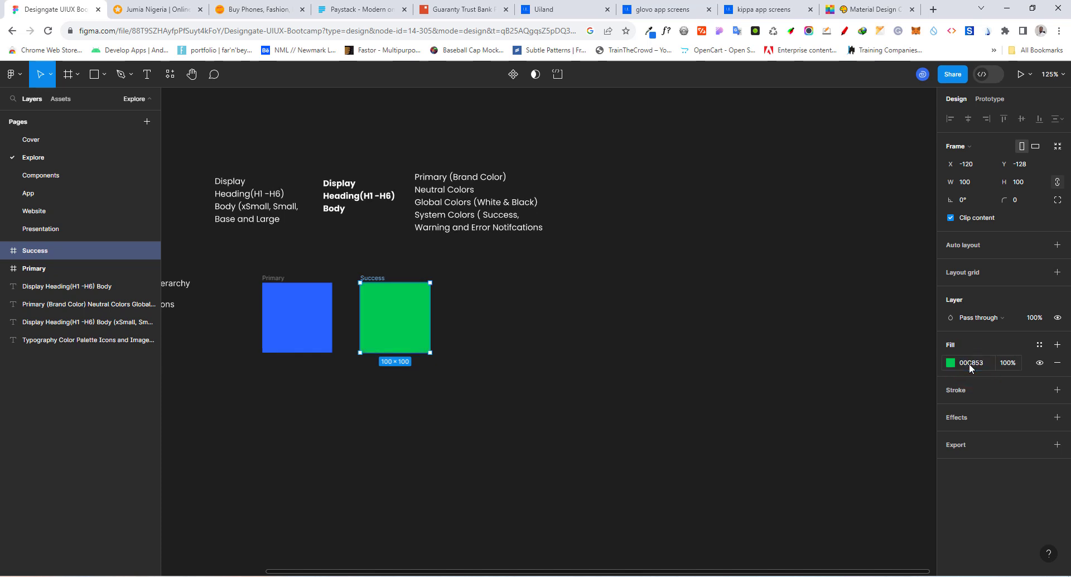
- Place an evenly spaced copy of the Success frame to its right and rename the copy warning
left_click_drag(389, 325, 473, 331)
left_click(383, 318)
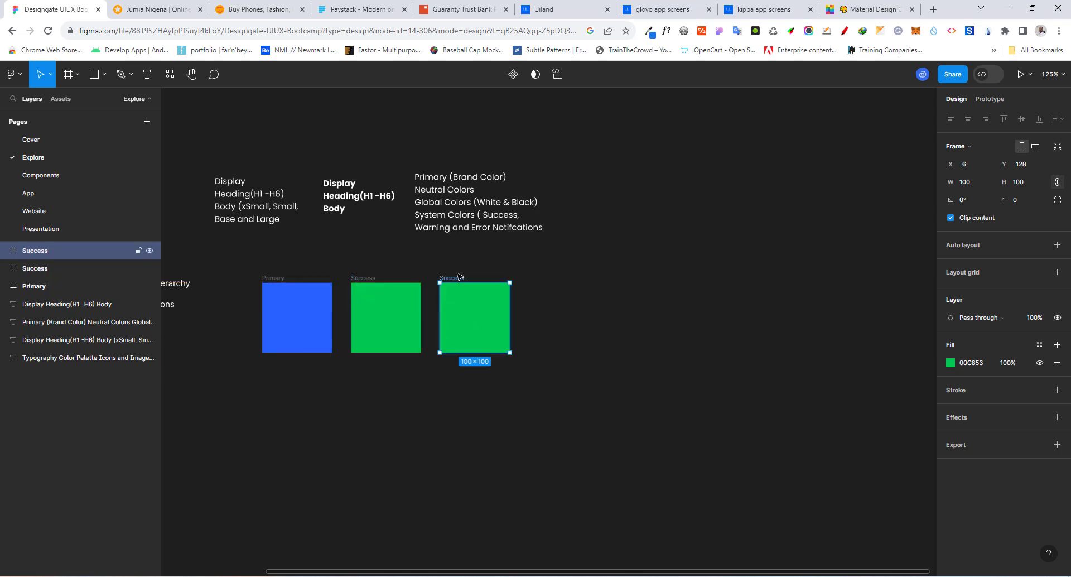
double_click(454, 277)
type("warning")
key("Return")
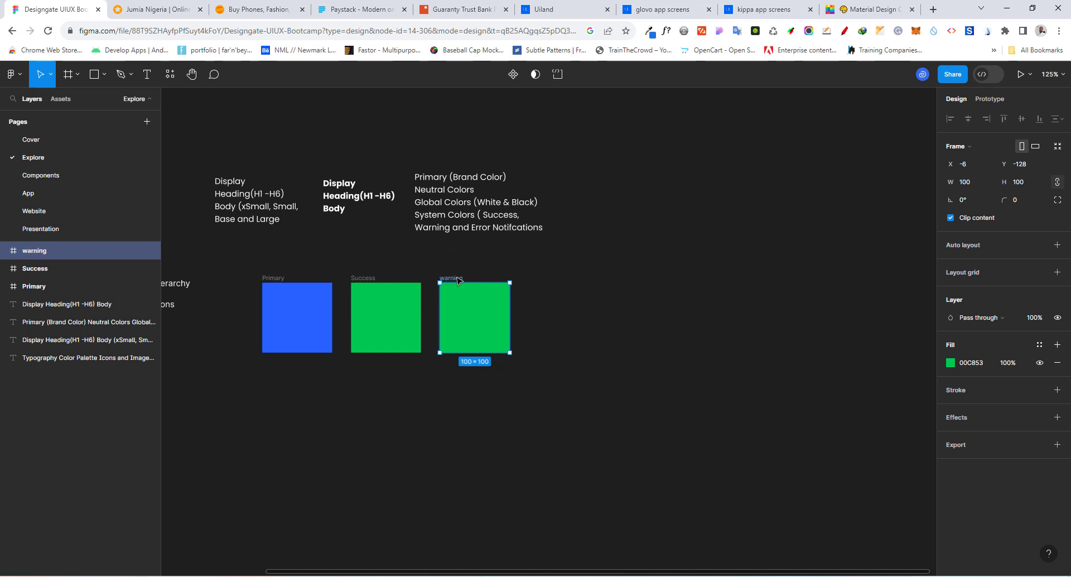
- Copy the Amber A700 hex code from the Material colors page and fill the warning frame with FFAB00
left_click(848, 6)
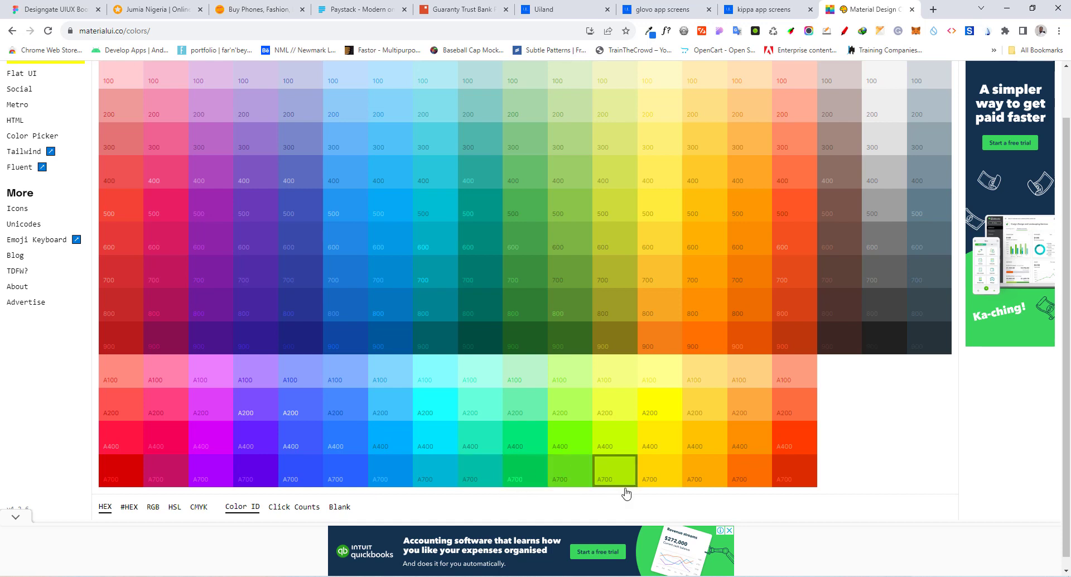
left_click(695, 477)
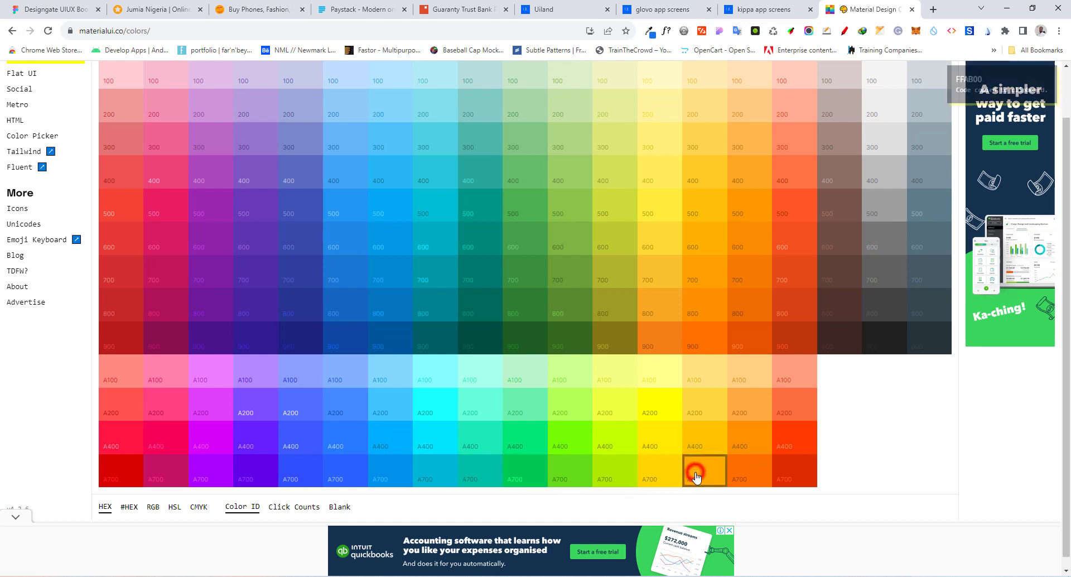
left_click(66, 6)
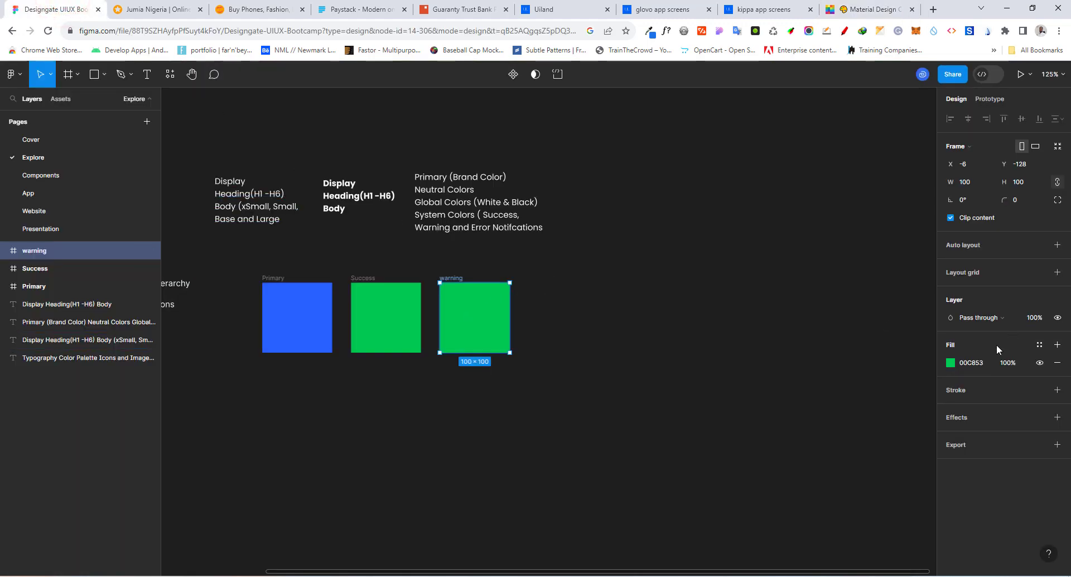
left_click(974, 364)
key("Return")
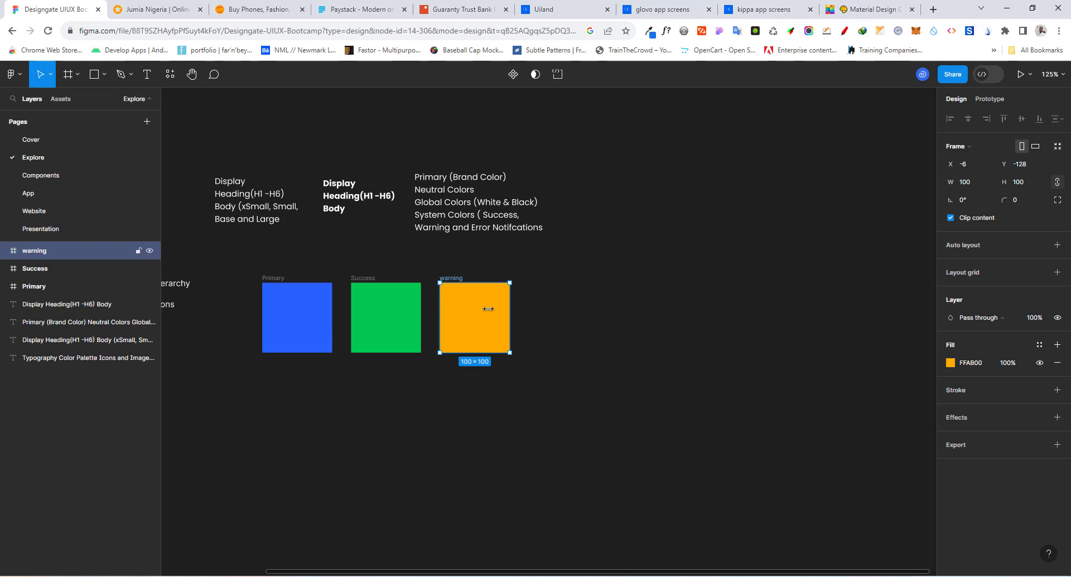
- Duplicate the warning frame to its right and fill the copy with the red-orange A700 hex DD2C00 copied from the Material colors page
key("ctrl+d")
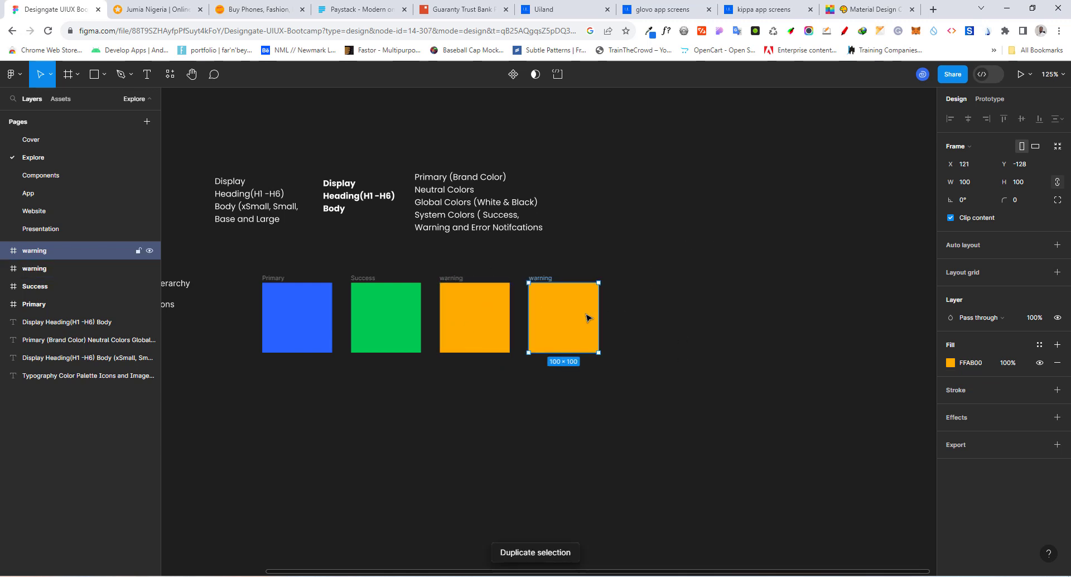
left_click(858, 10)
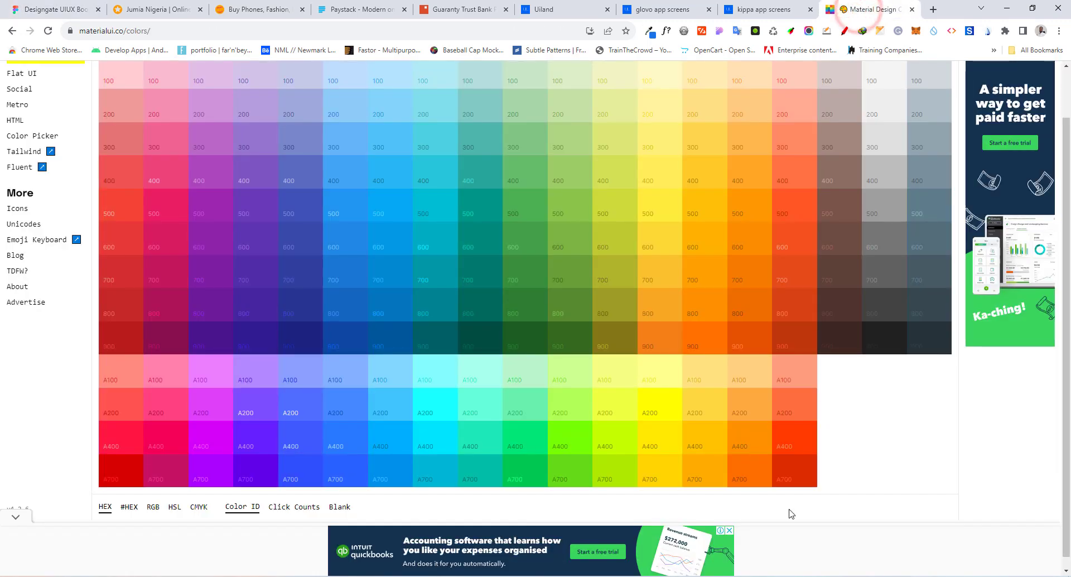
left_click(789, 472)
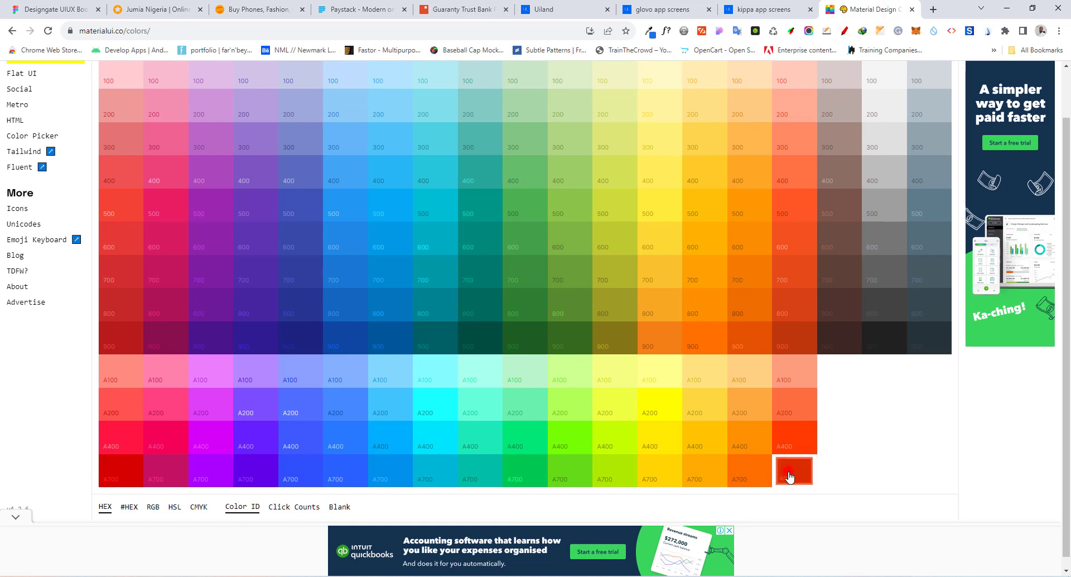
left_click(51, 10)
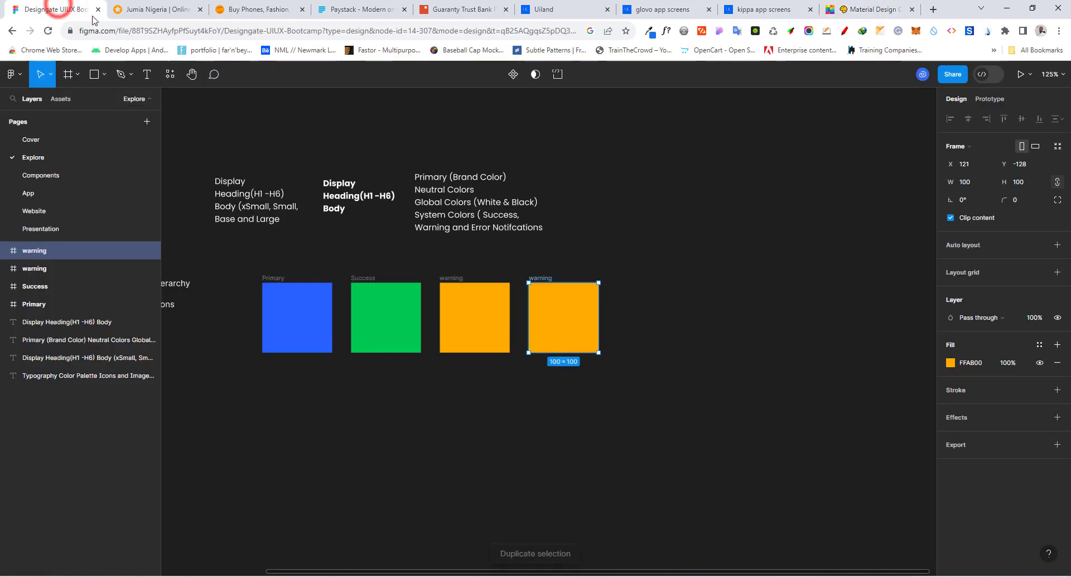
left_click(976, 364)
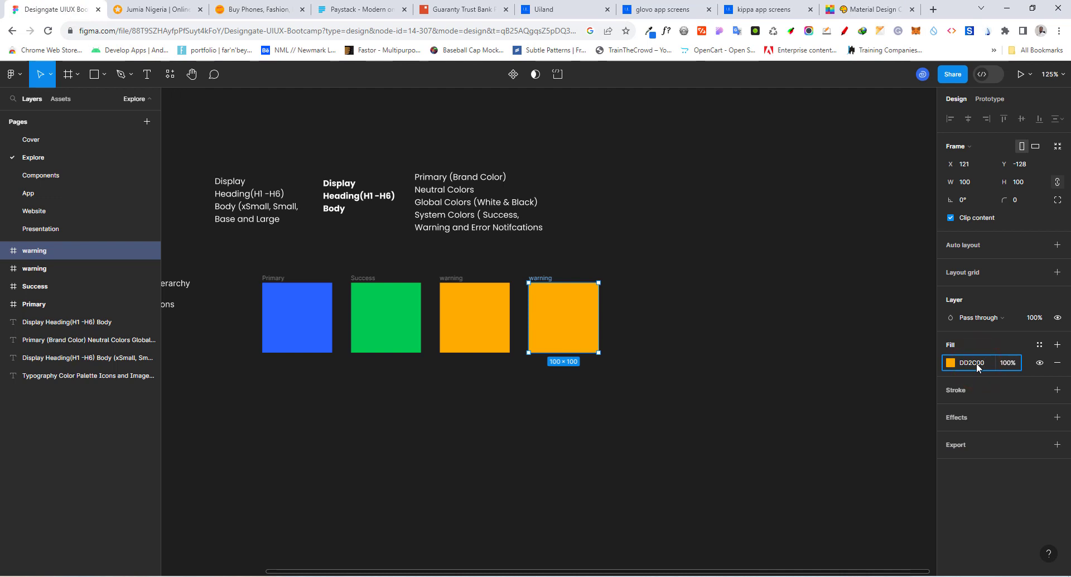
key("Return")
- Place a copy of the Primary frame to the right of the red frame and add two more evenly spaced copies
left_click(296, 320)
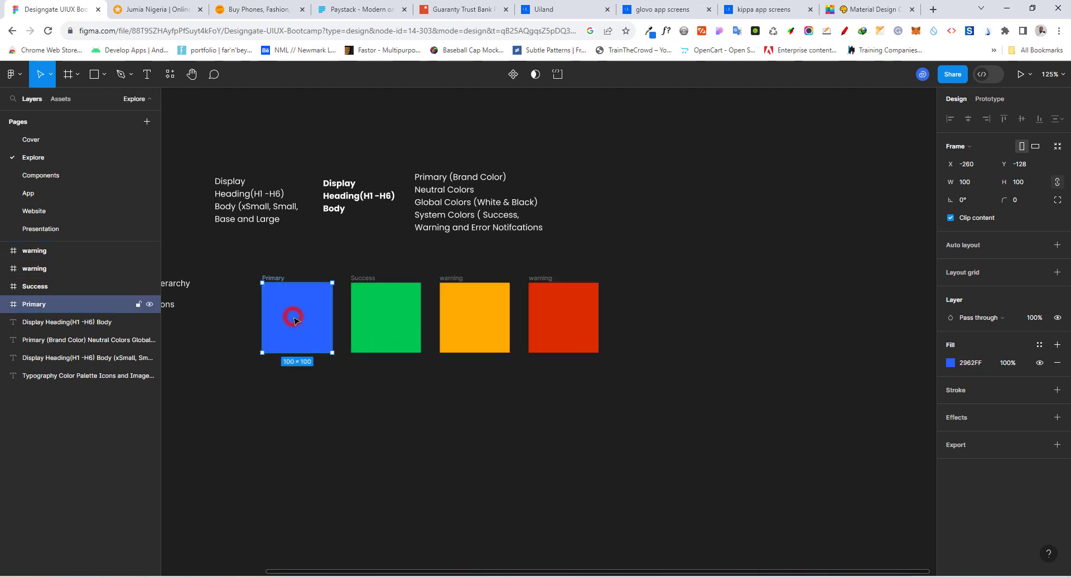
key("ctrl+d")
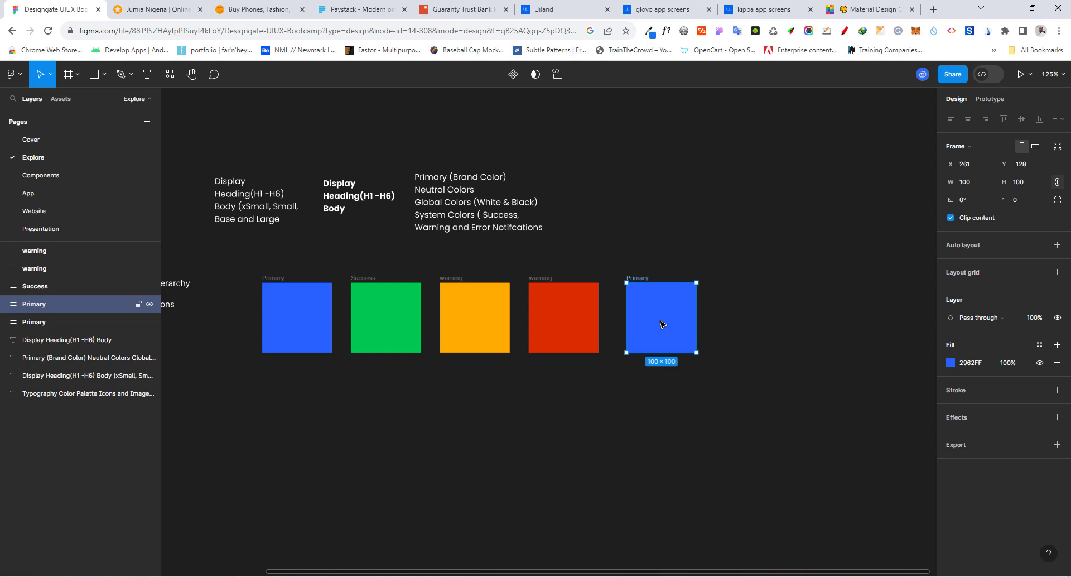
key("ctrl+r")
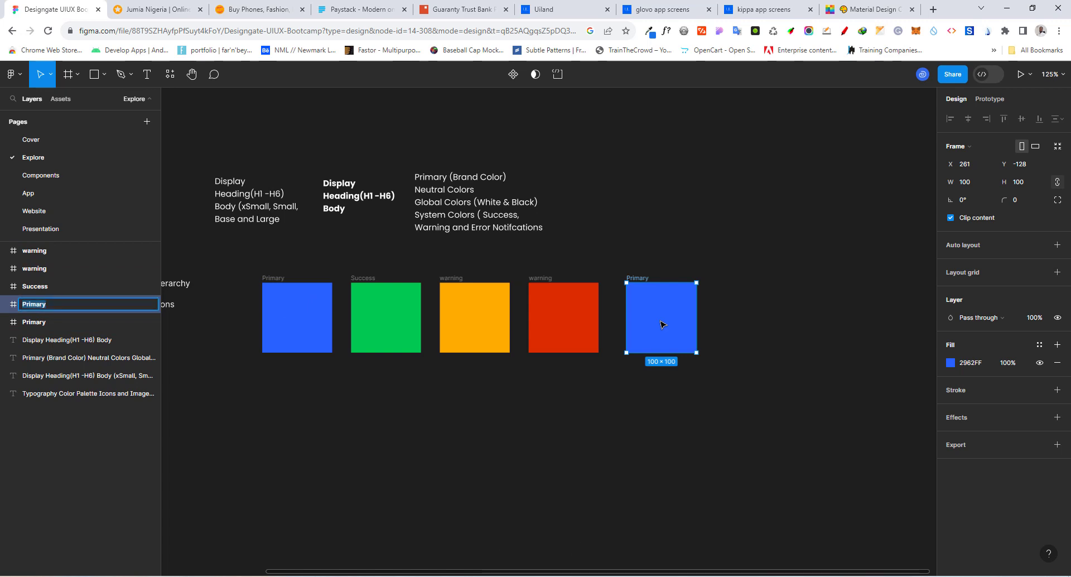
key("ctrl+d")
key("ctrl+d")
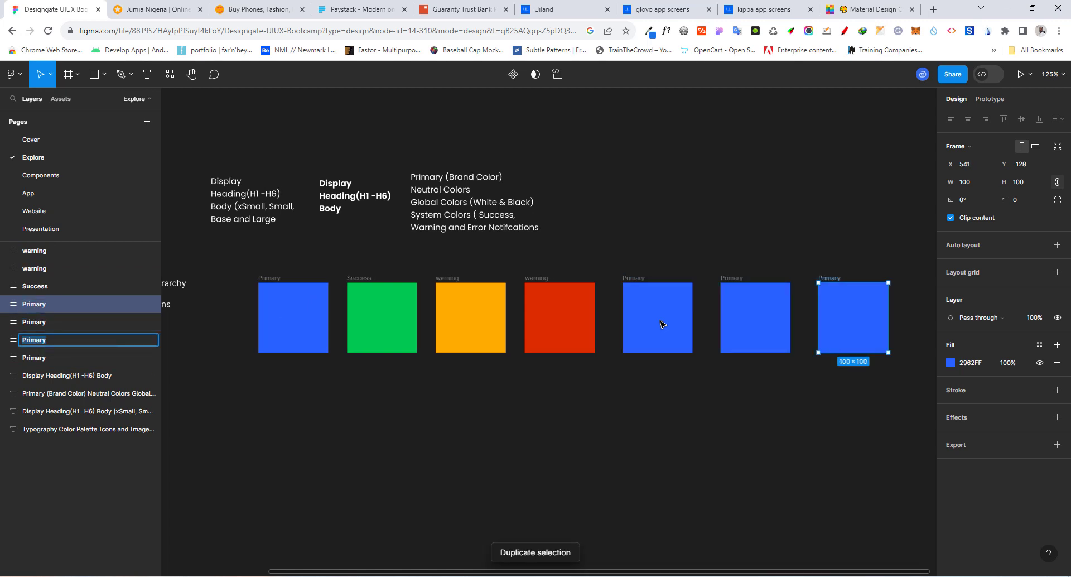
- Fill the middle of the three new Primary copies with white, FFFFFF
left_click(739, 309)
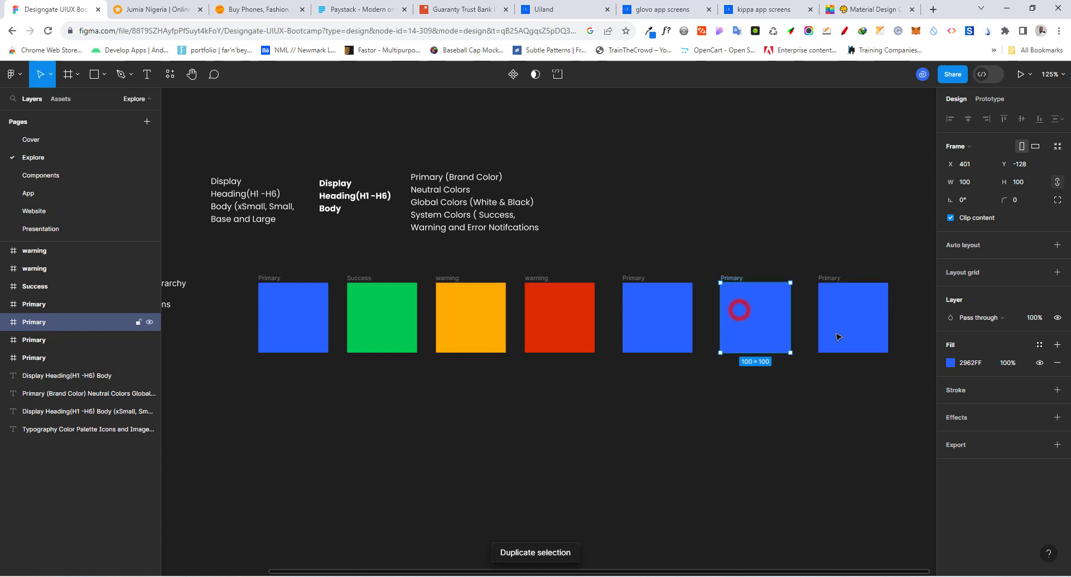
left_click(950, 363)
left_click_drag(837, 313, 739, 249)
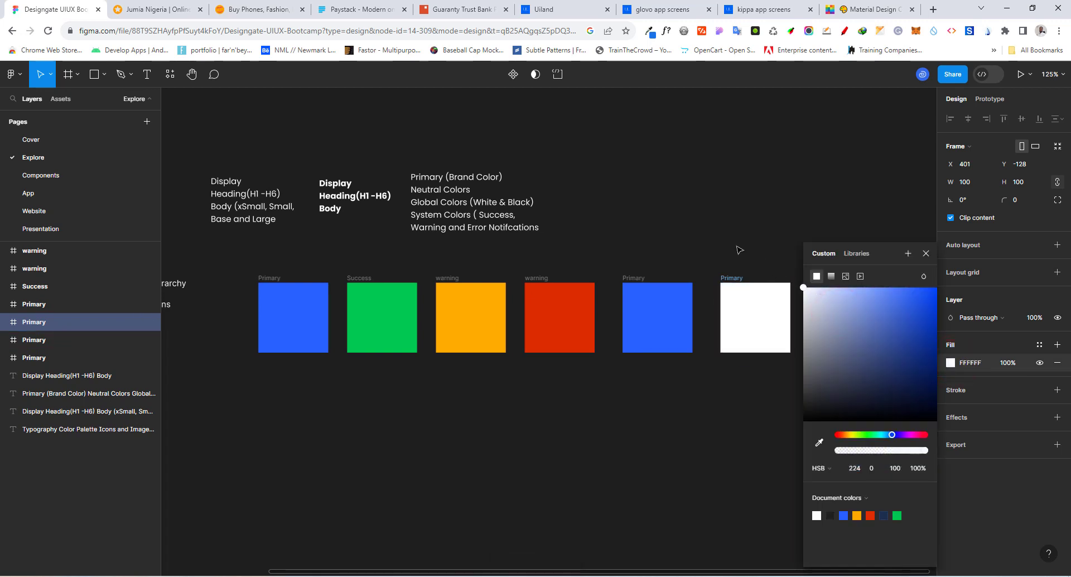
left_click(721, 369)
- Fill the last Primary copy in the row with black, 000000
left_click(868, 320)
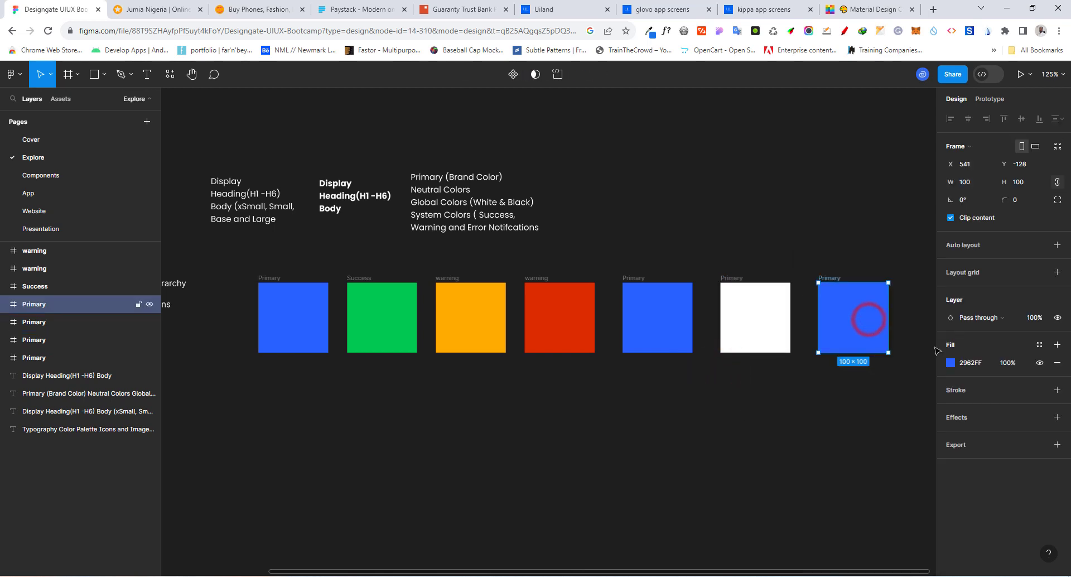
left_click(951, 363)
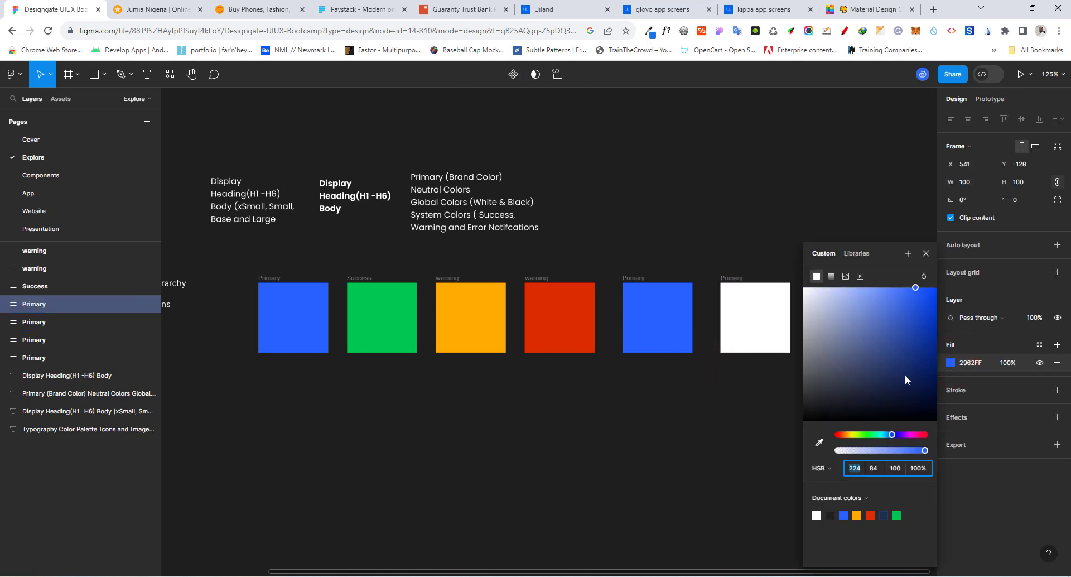
left_click(791, 418)
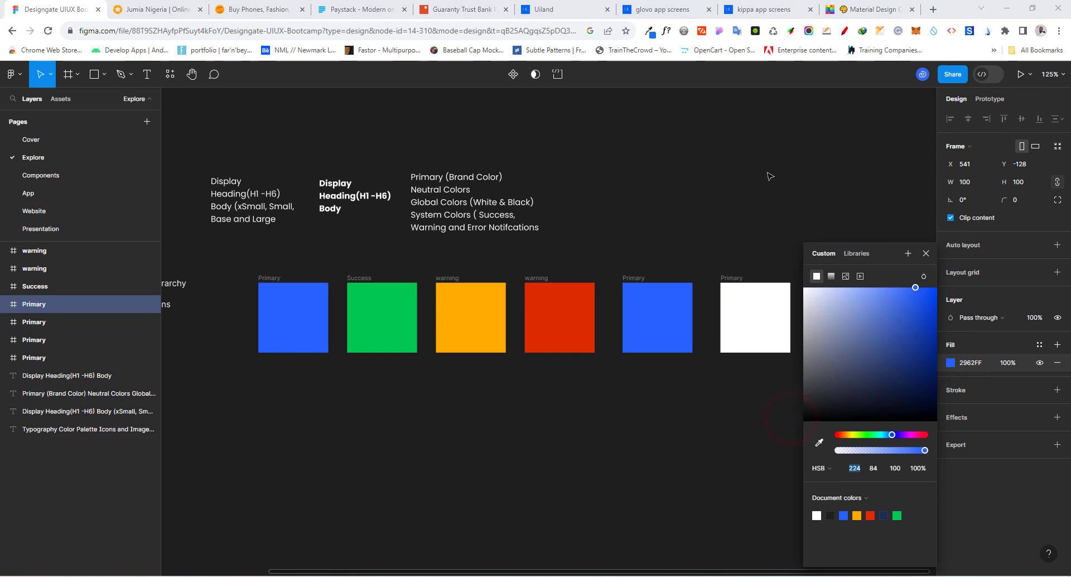
left_click_drag(916, 287, 961, 467)
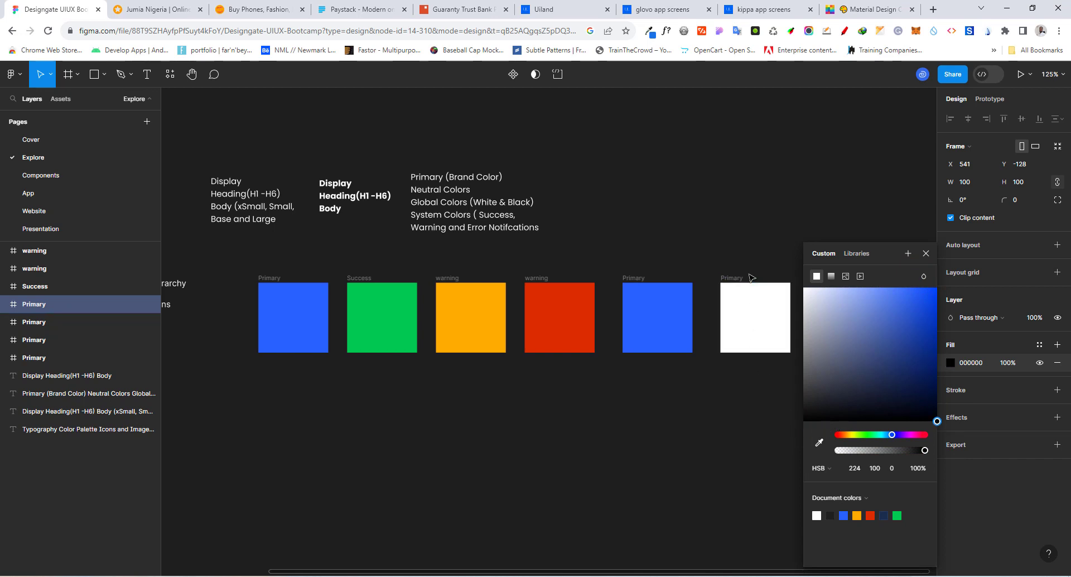
left_click(730, 220)
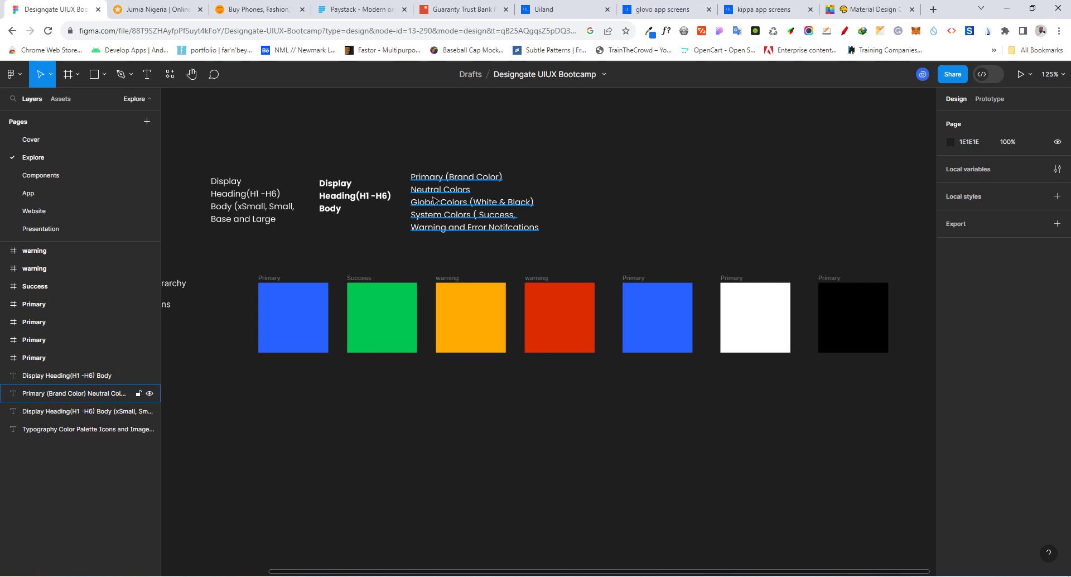
- Rename the blue Primary copy beside the red frame as Neutral
left_click(634, 278)
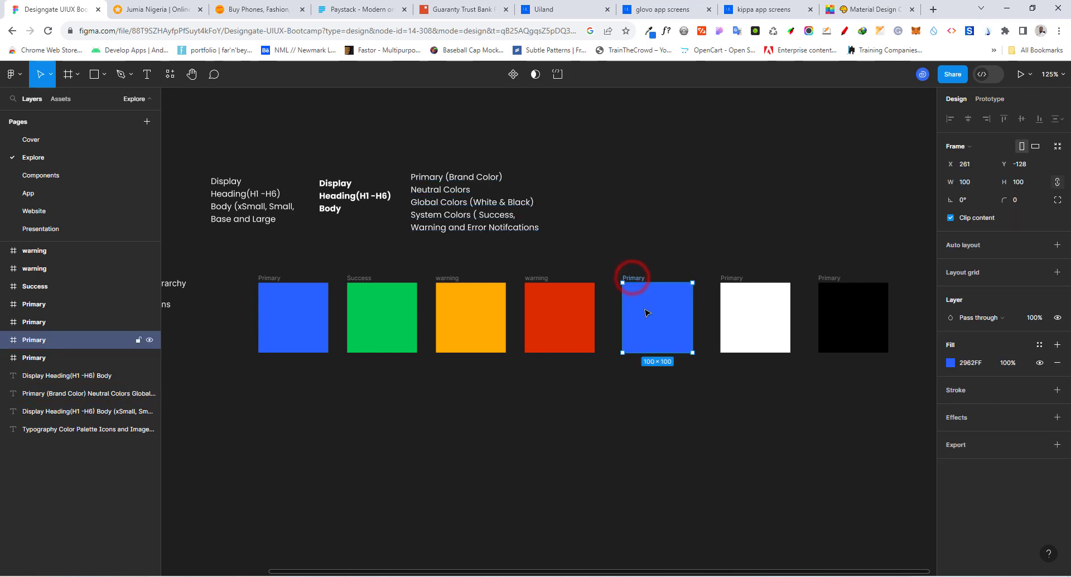
double_click(635, 278)
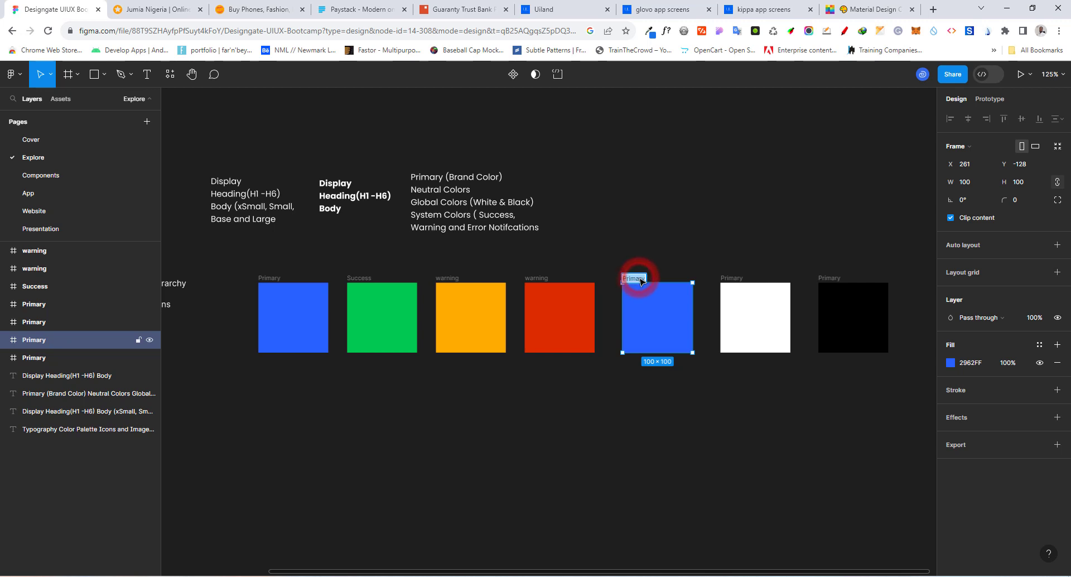
type("Neutral")
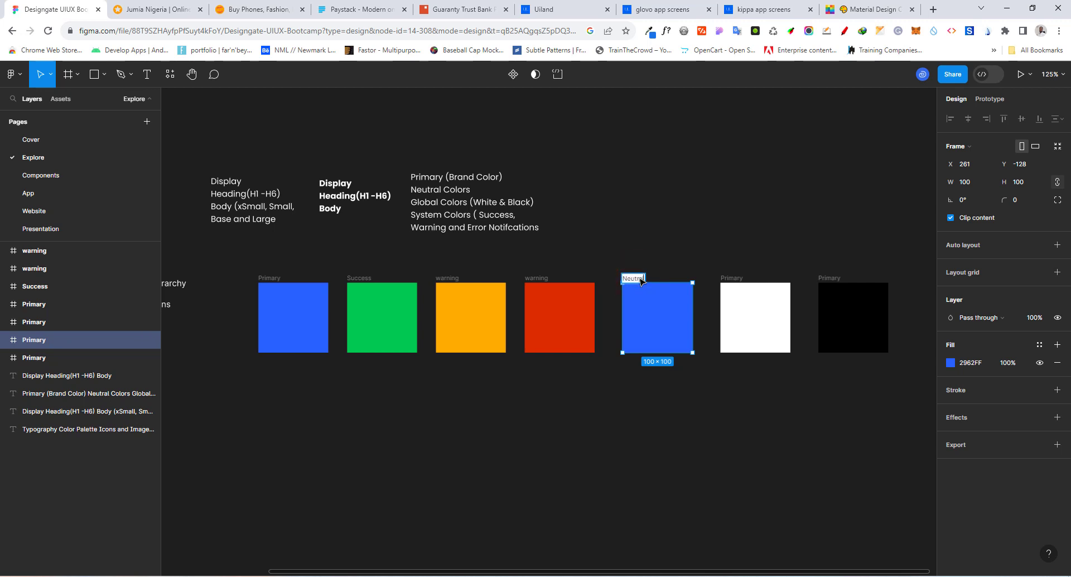
key("Return")
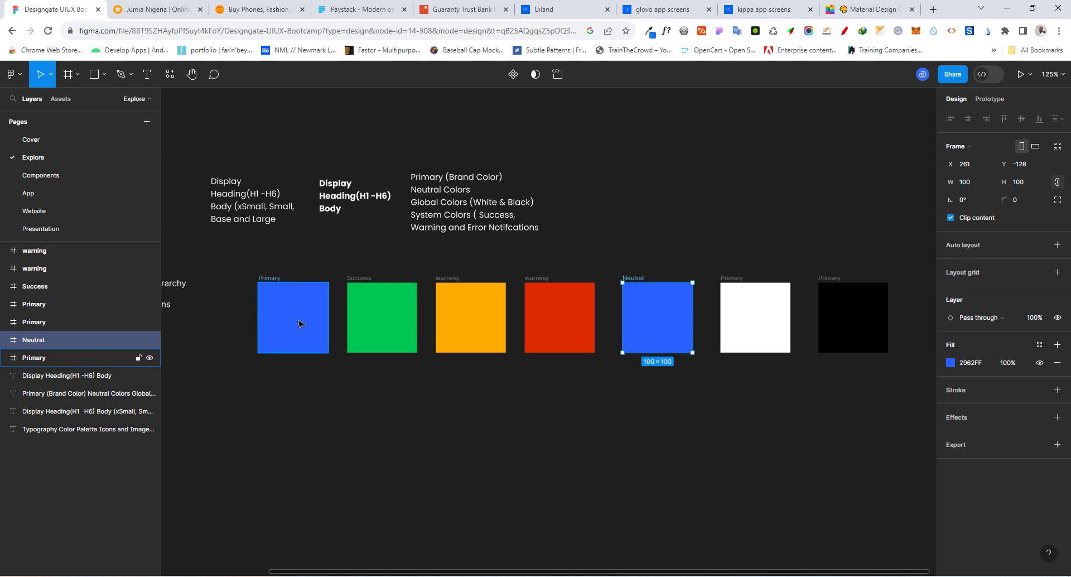
- Change the Neutral frame's fill to light grey E3E3E3 and deselect it
left_click(949, 364)
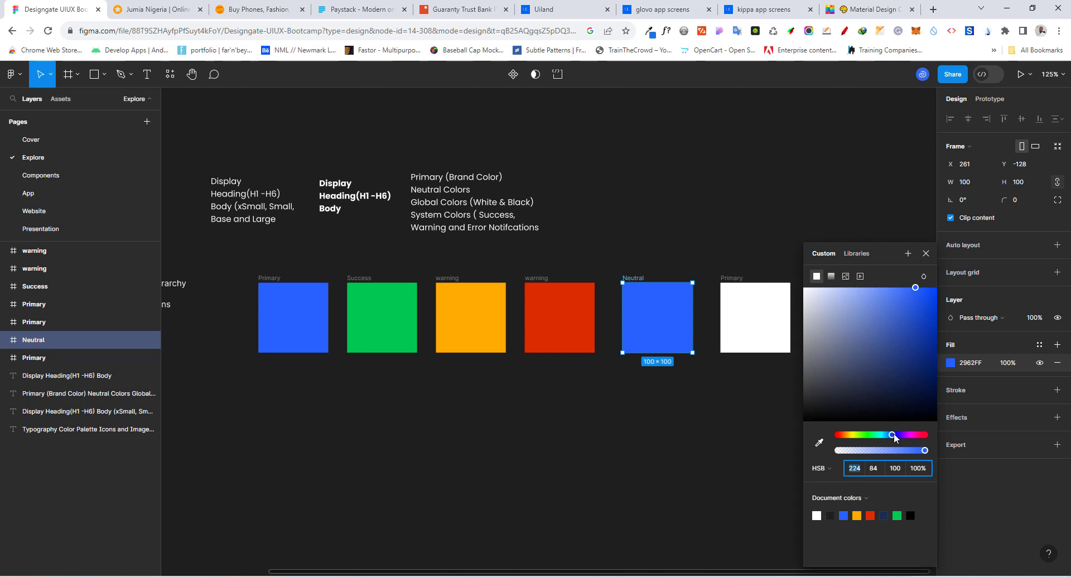
left_click_drag(915, 286, 803, 304)
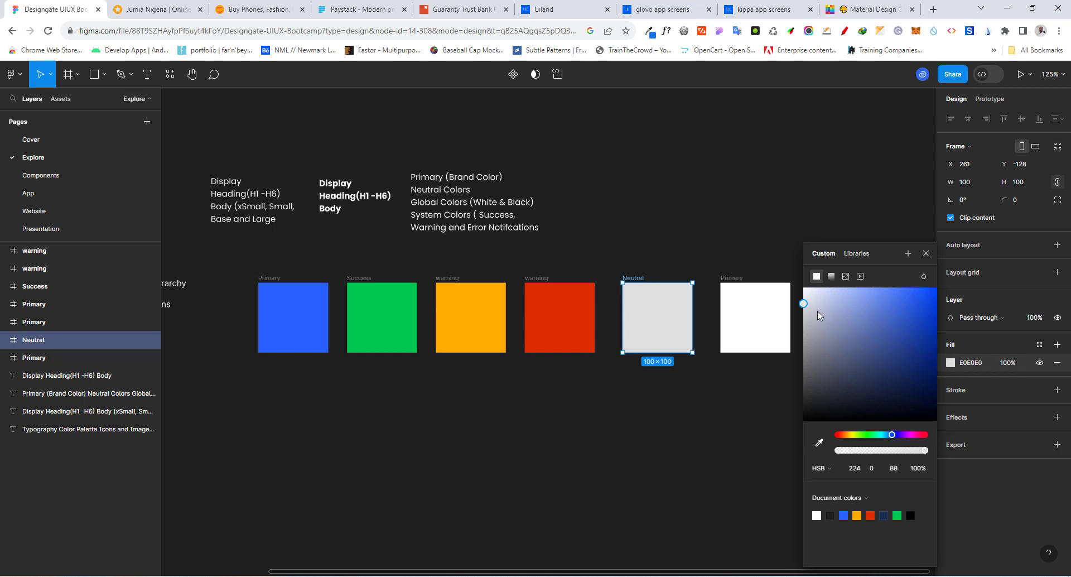
left_click_drag(803, 304, 803, 303)
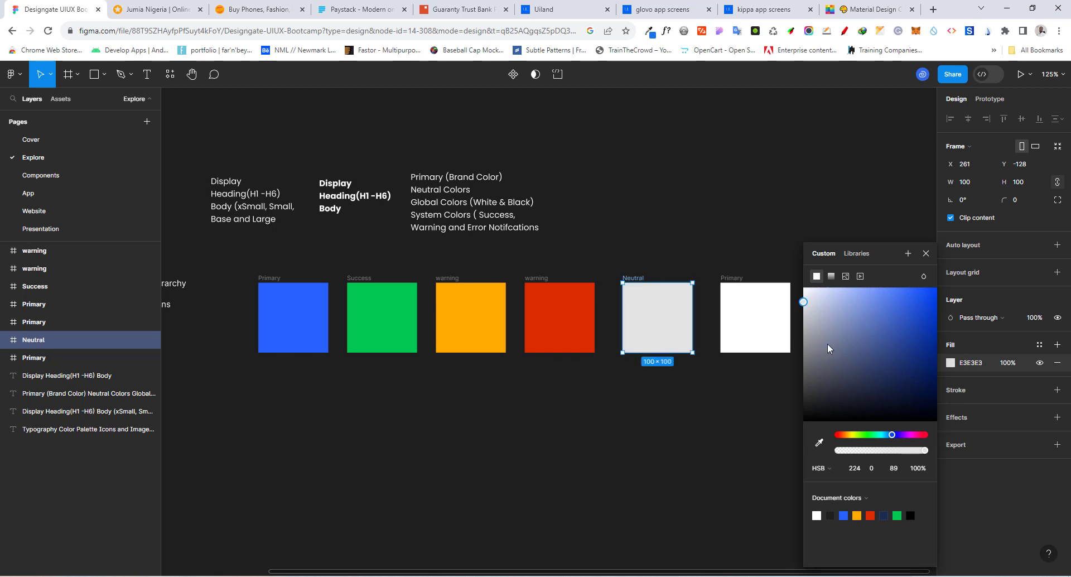
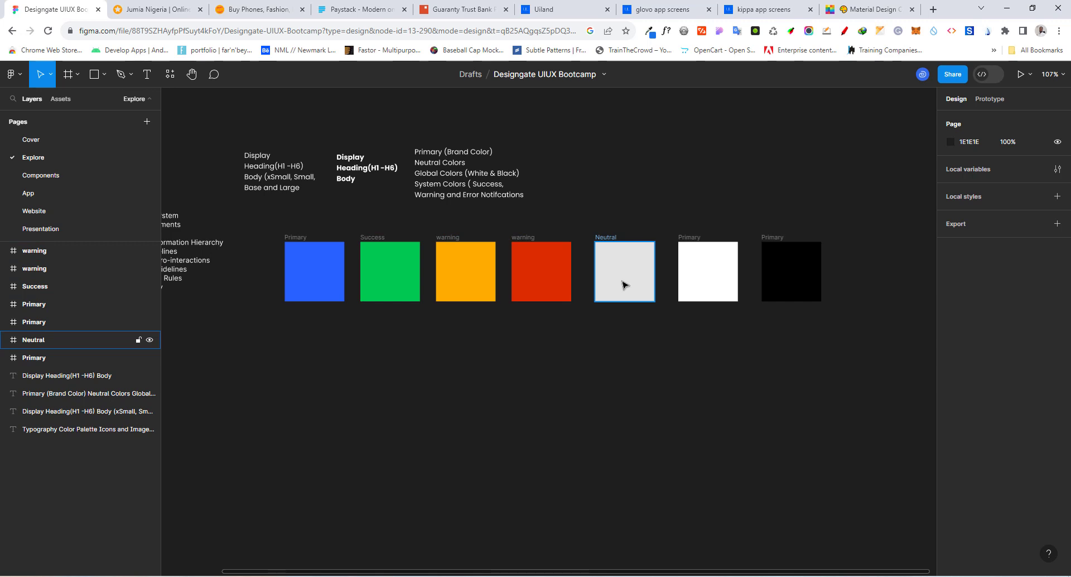
left_click(463, 321)
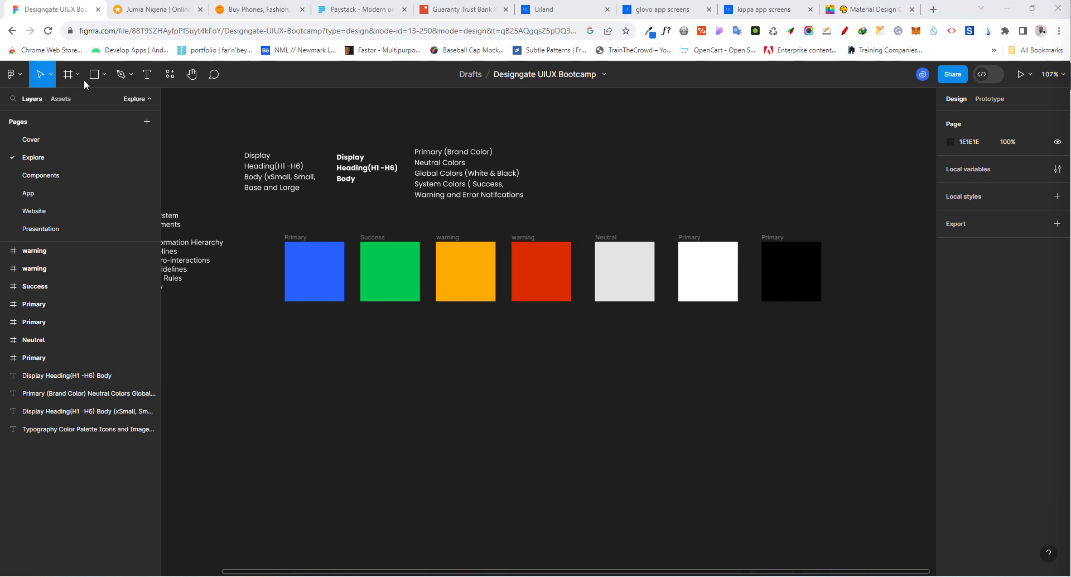
- Search the plugins for "foundation" and run Foundation: Color Generator
left_click(13, 75)
mouse_move(48, 252)
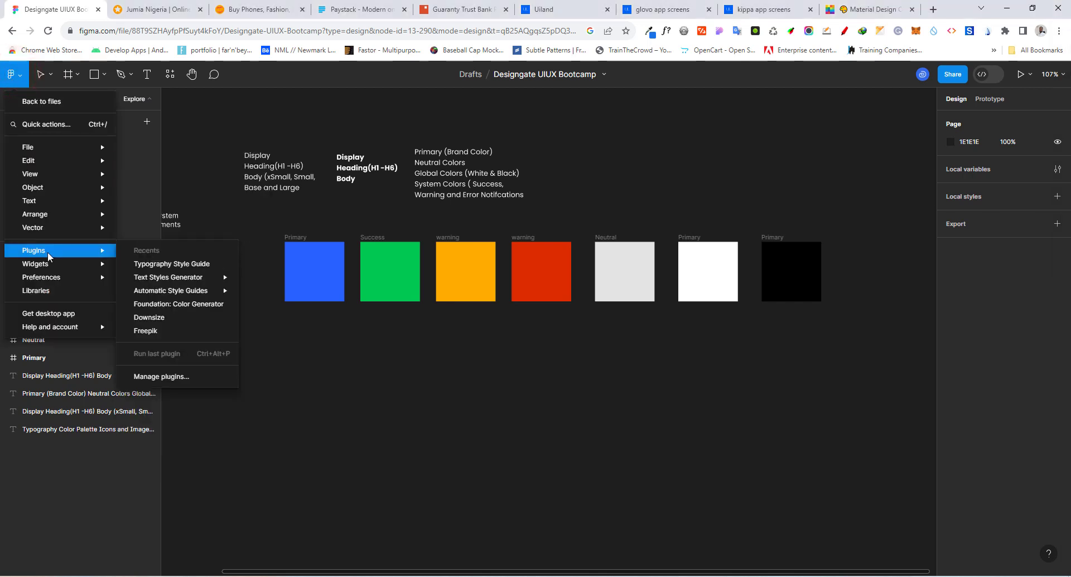
left_click(159, 379)
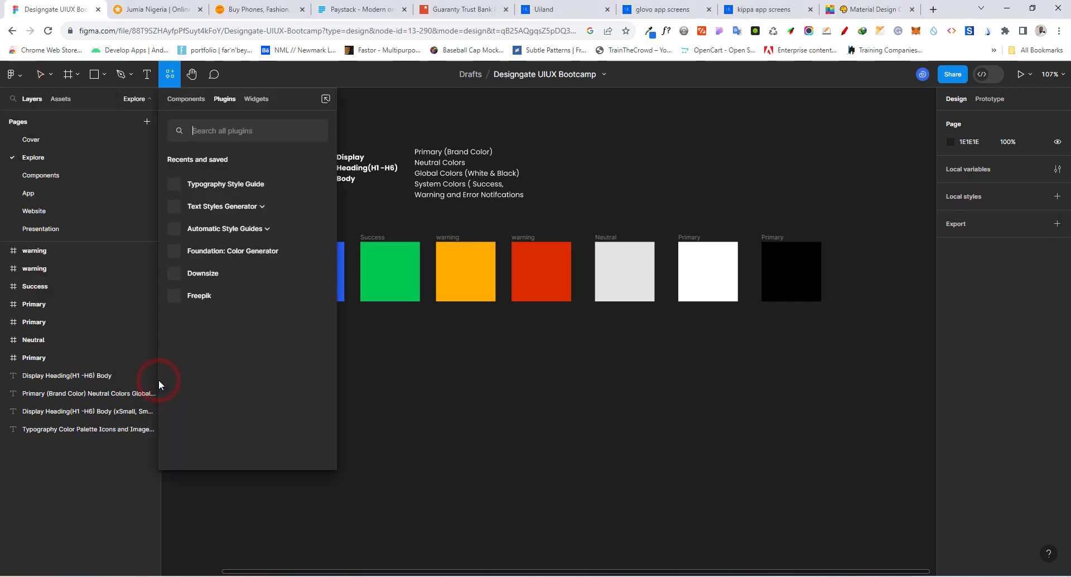
left_click(222, 129)
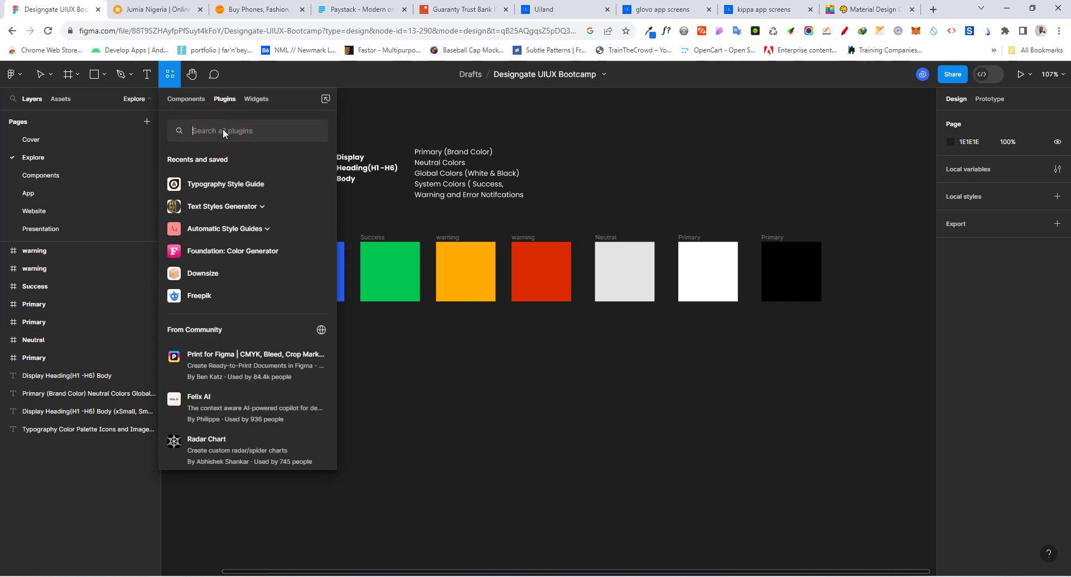
type("founda")
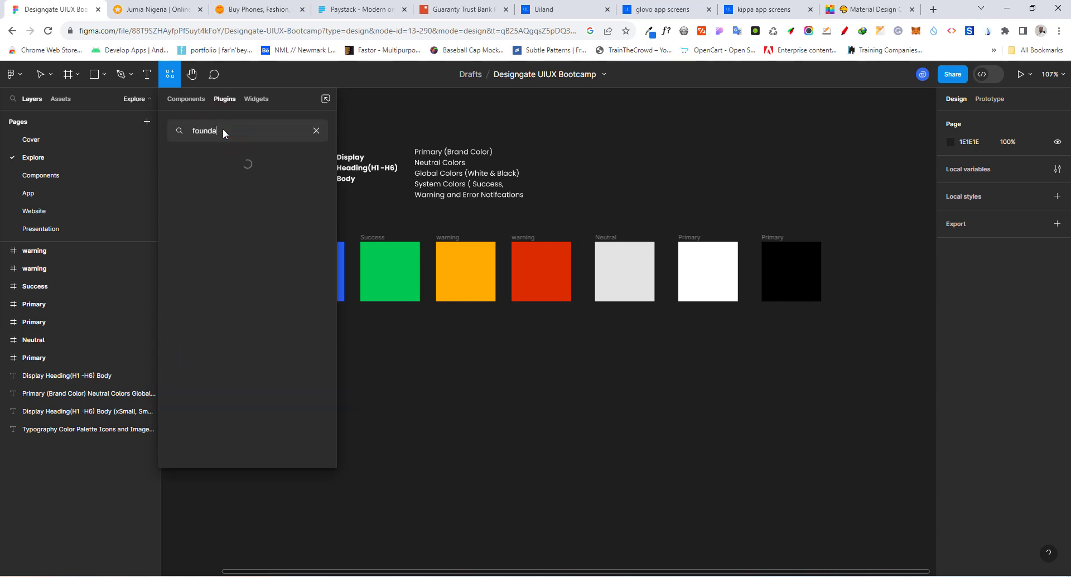
type("tion")
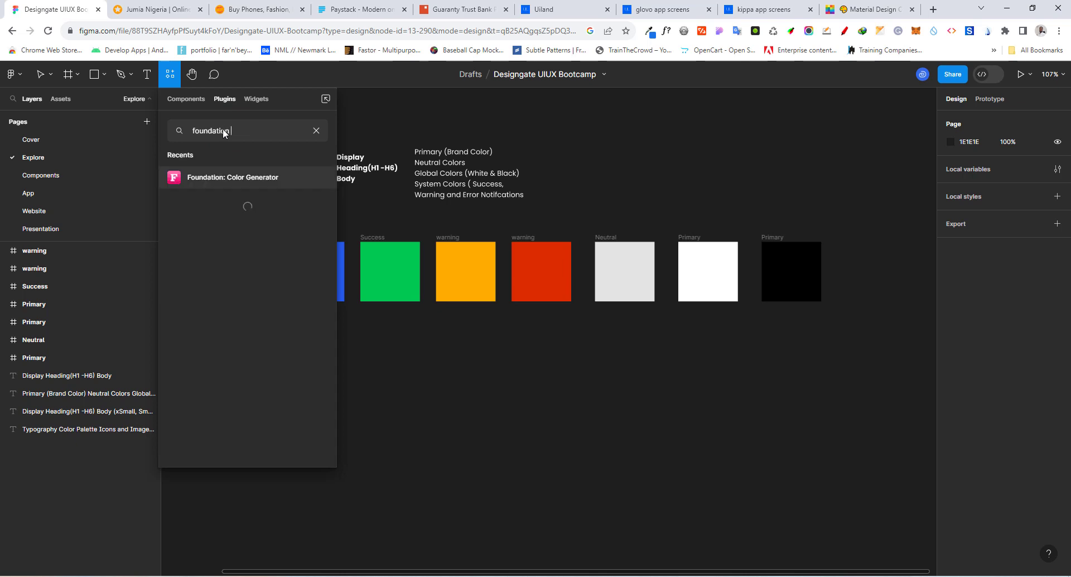
left_click(239, 179)
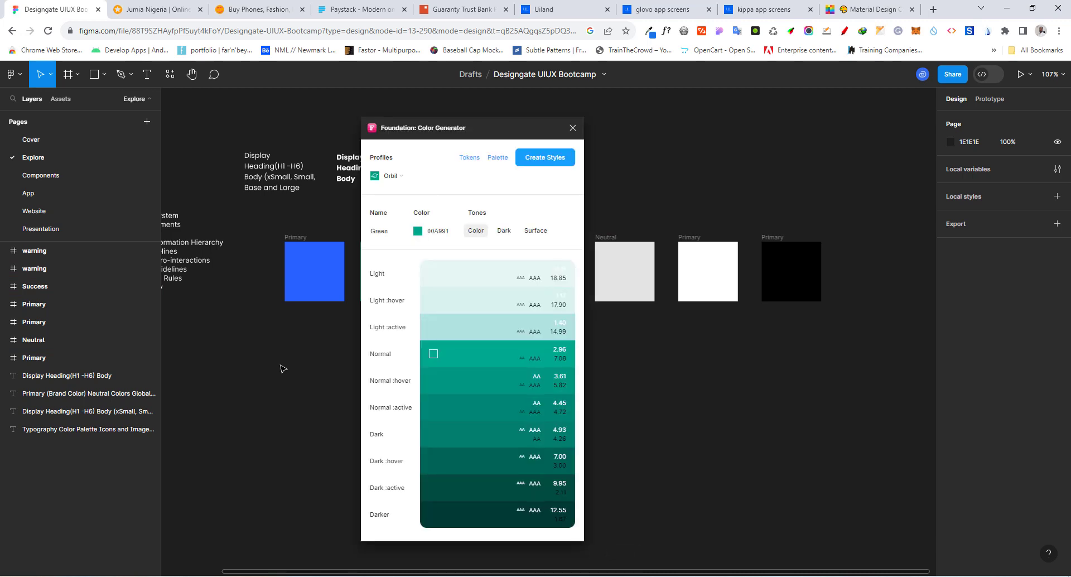
- Position the Foundation: Color Generator window just beside the swatch row so that all seven swatches stay uncovered
scroll(283, 368, "down", 5)
left_click_drag(449, 135, 711, 147)
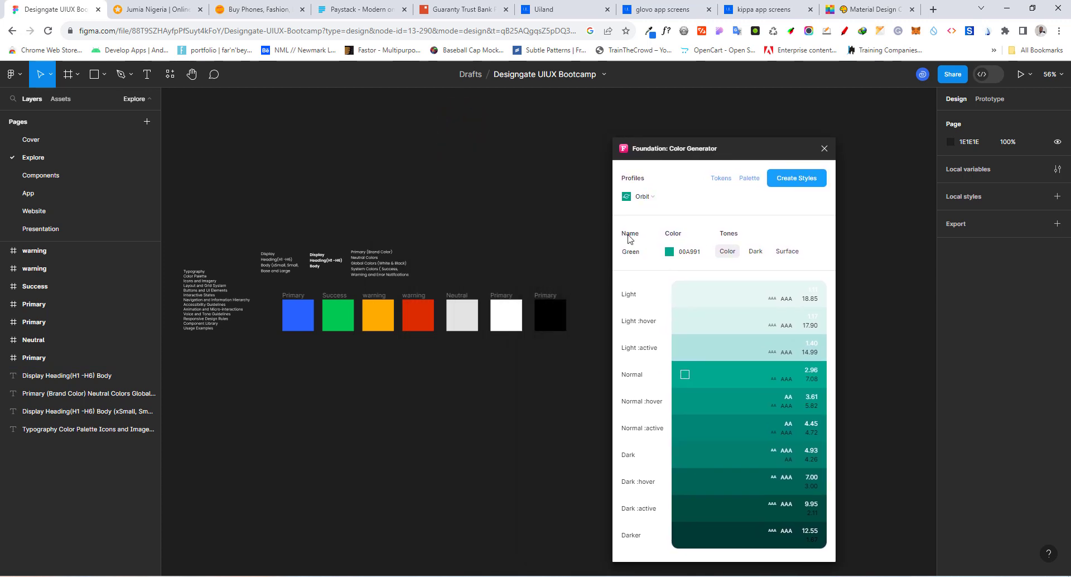
scroll(279, 190, "down", 1)
scroll(505, 284, "right", 2)
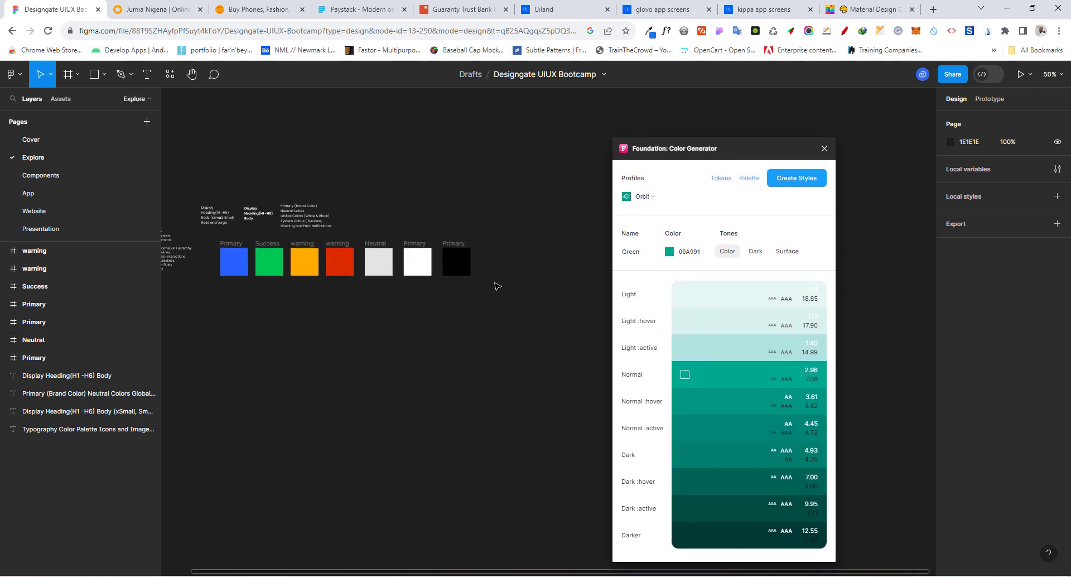
scroll(497, 286, "up", 1)
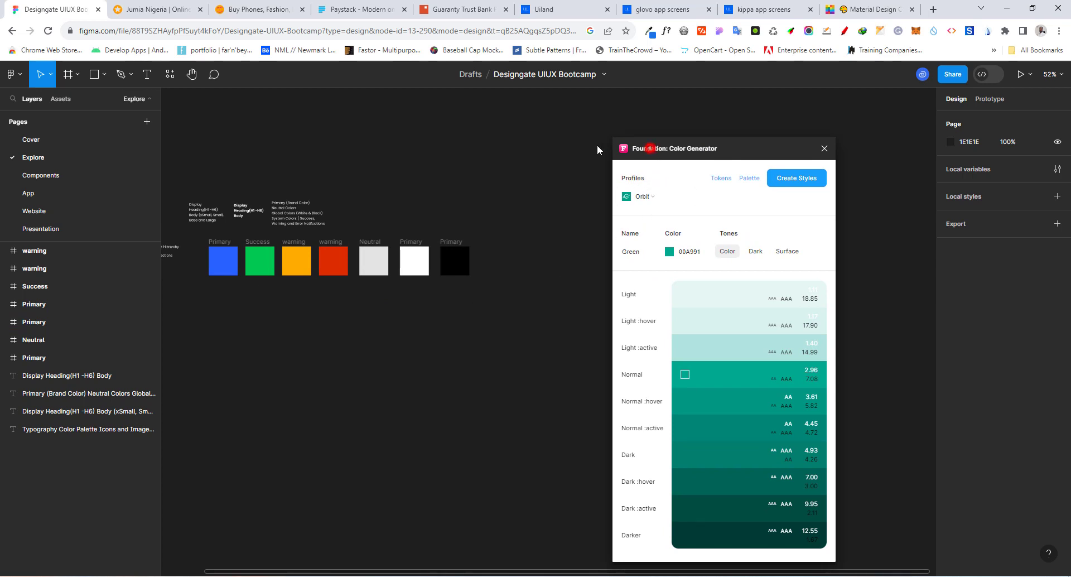
left_click_drag(651, 150, 536, 148)
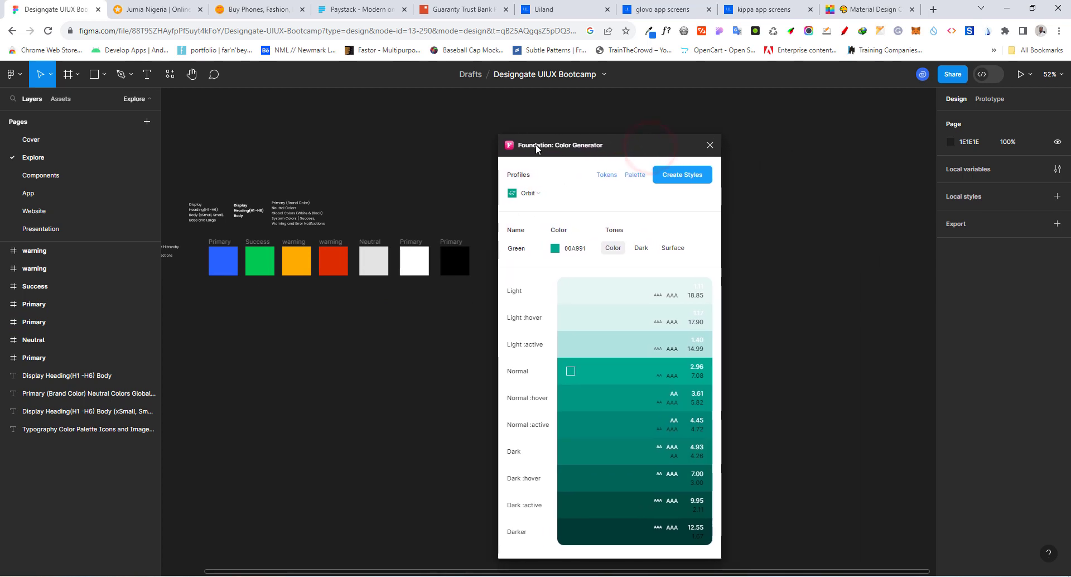
- Switch the color generator's profile to Material and set its base color to the blue Primary swatch's fill, 2962FF
left_click(572, 195)
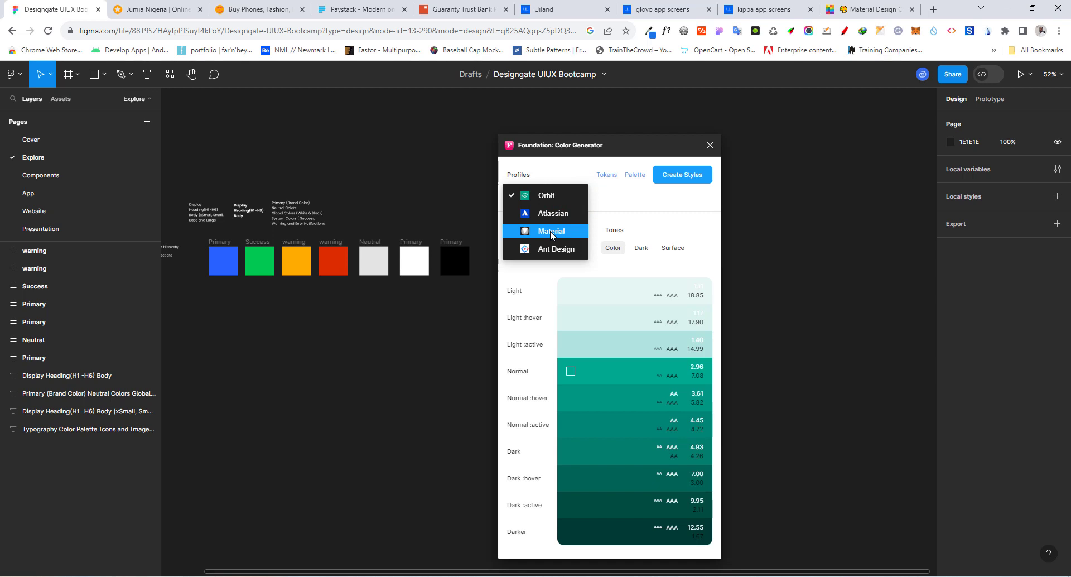
left_click(551, 230)
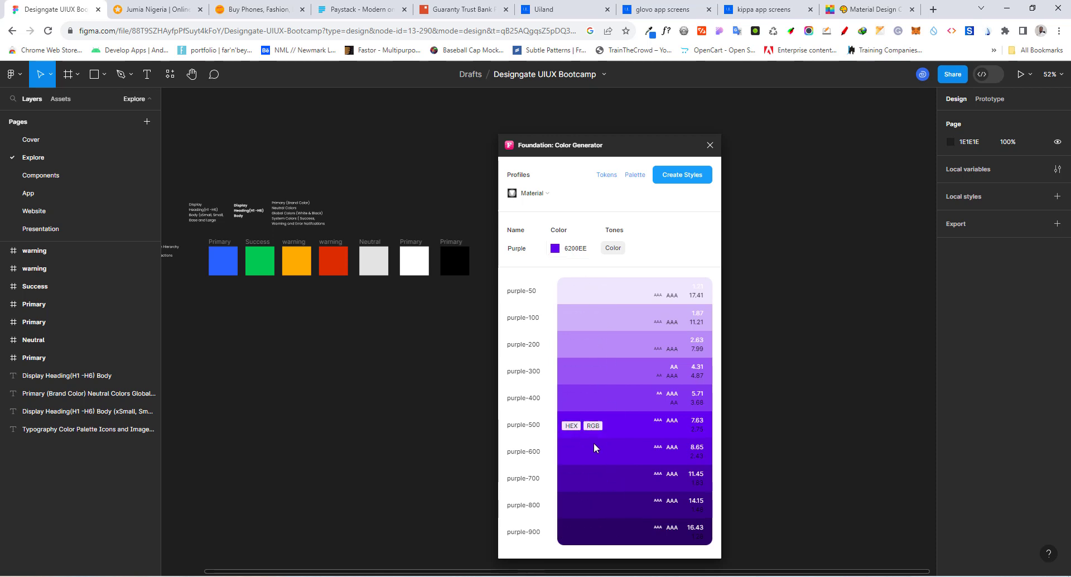
left_click(224, 259)
left_click(976, 364)
key("ctrl+c")
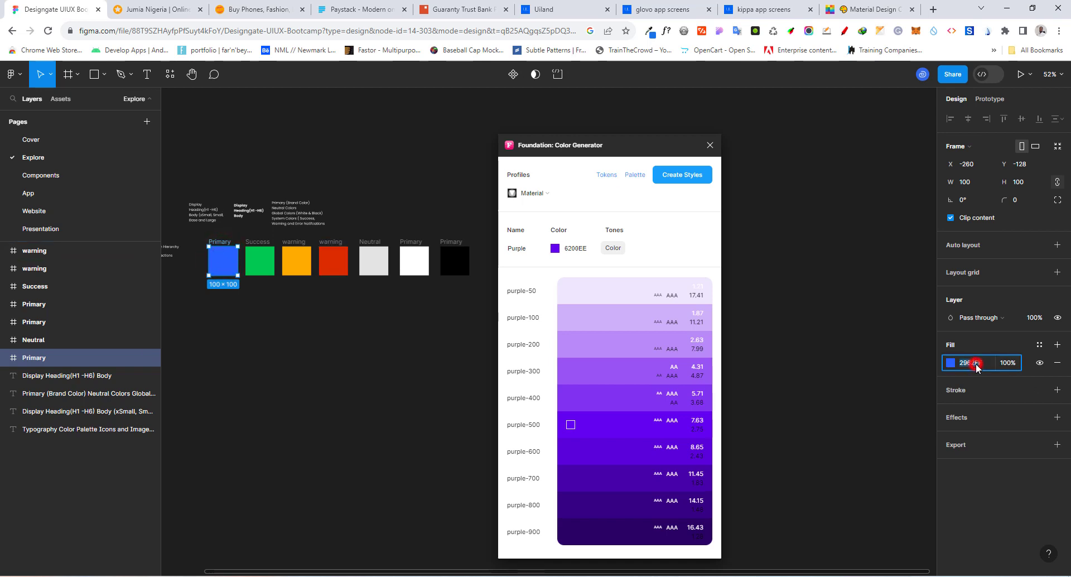
left_click(573, 249)
key("ctrl+v")
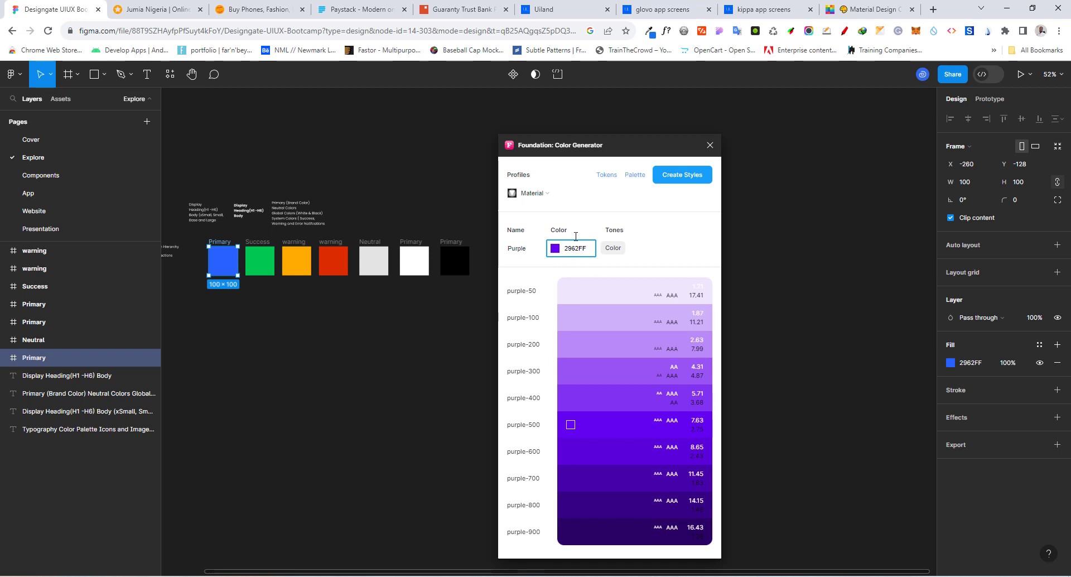
left_click(580, 224)
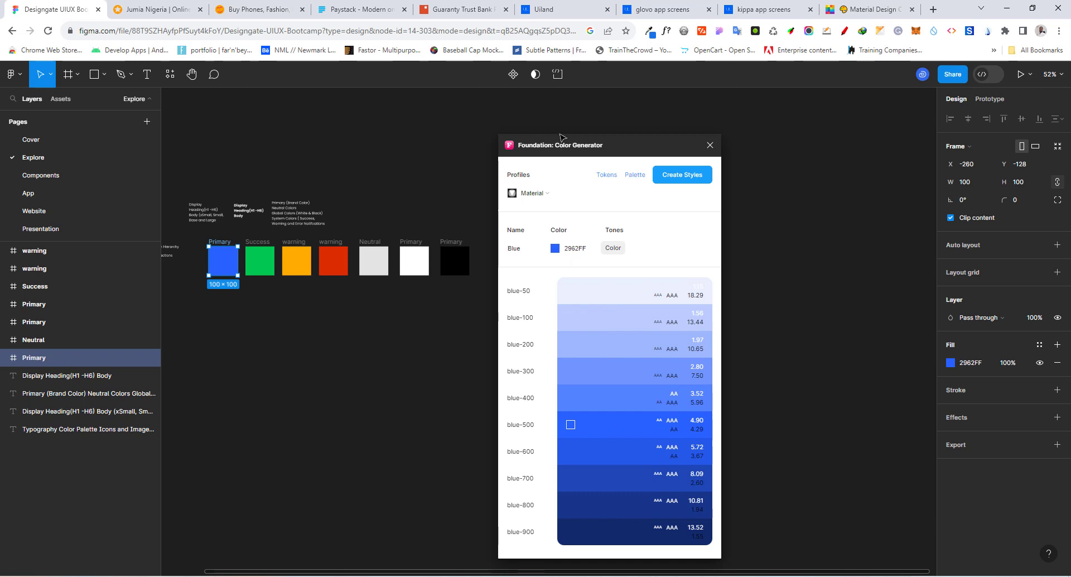
- Name the generated blue palette Primary, create its color styles and deselect the swatch
left_click_drag(563, 146, 554, 127)
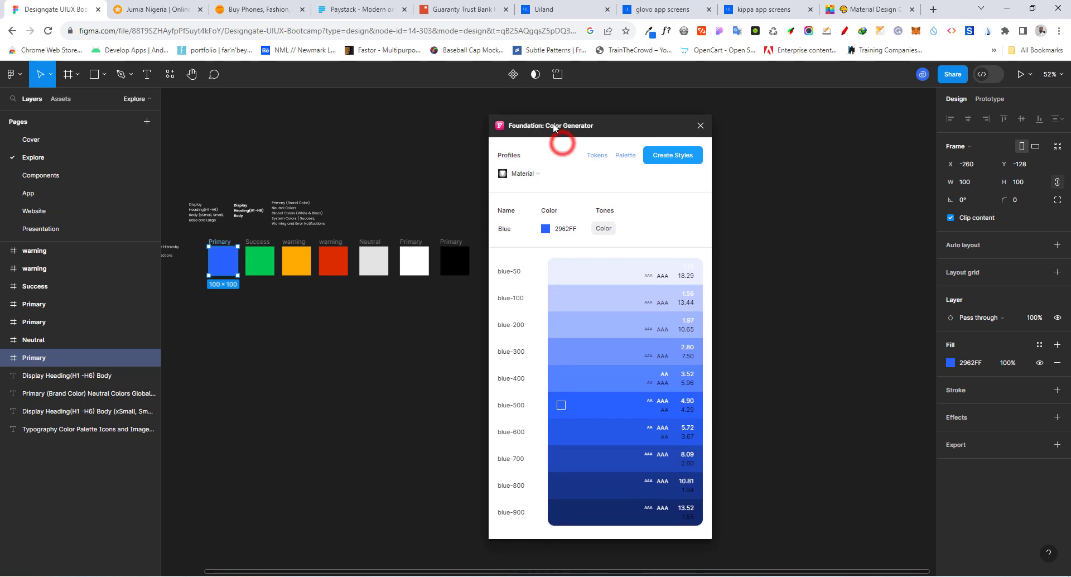
double_click(508, 231)
type("Pr")
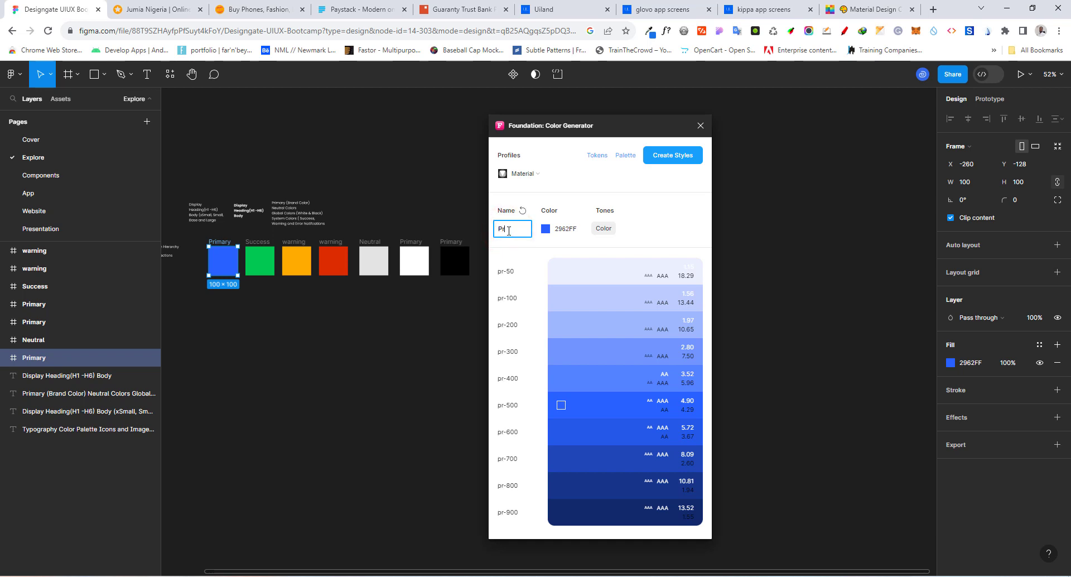
type("imary")
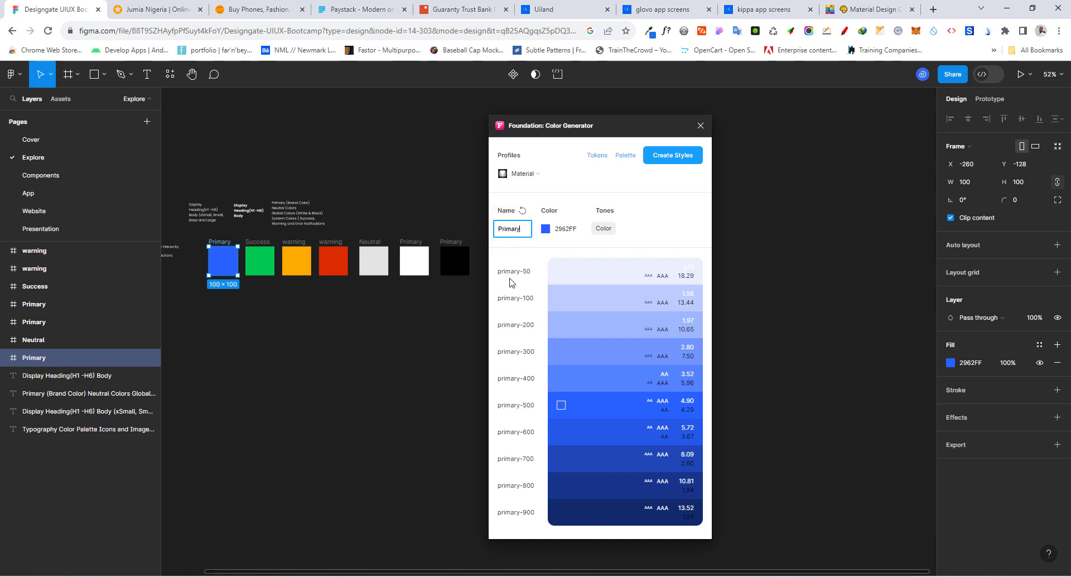
left_click(512, 247)
left_click(665, 158)
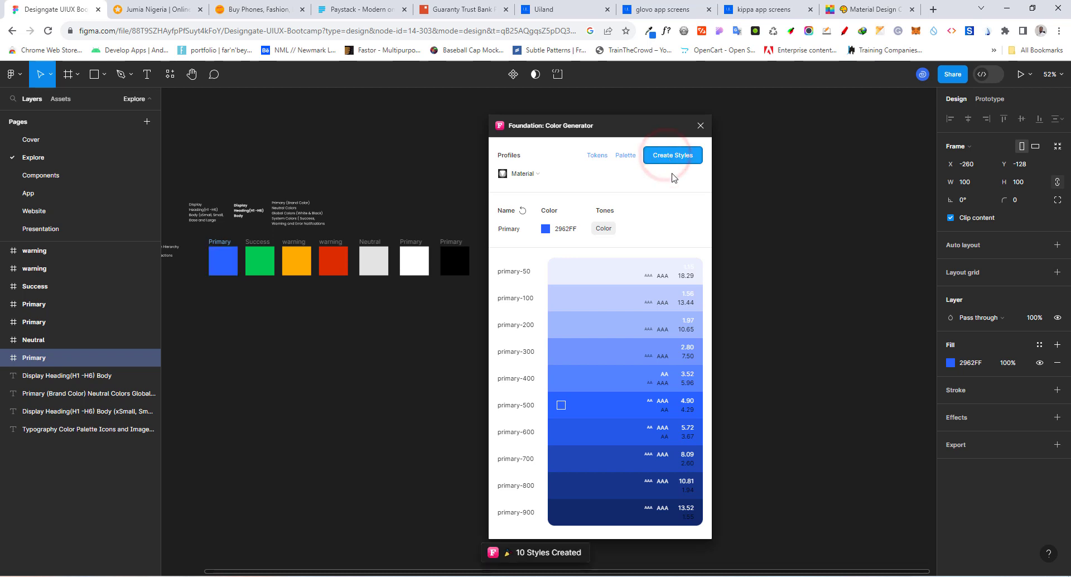
left_click(798, 260)
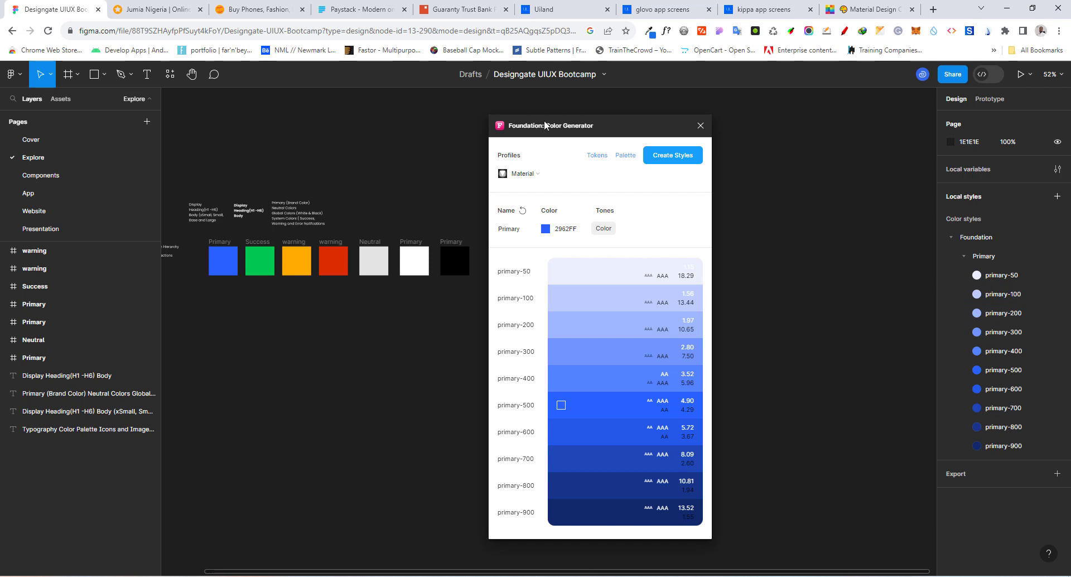
- Copy the green Success swatch's fill, 00C853, into the generator as the base color
left_click(263, 265)
left_click(977, 363)
key("ctrl+c")
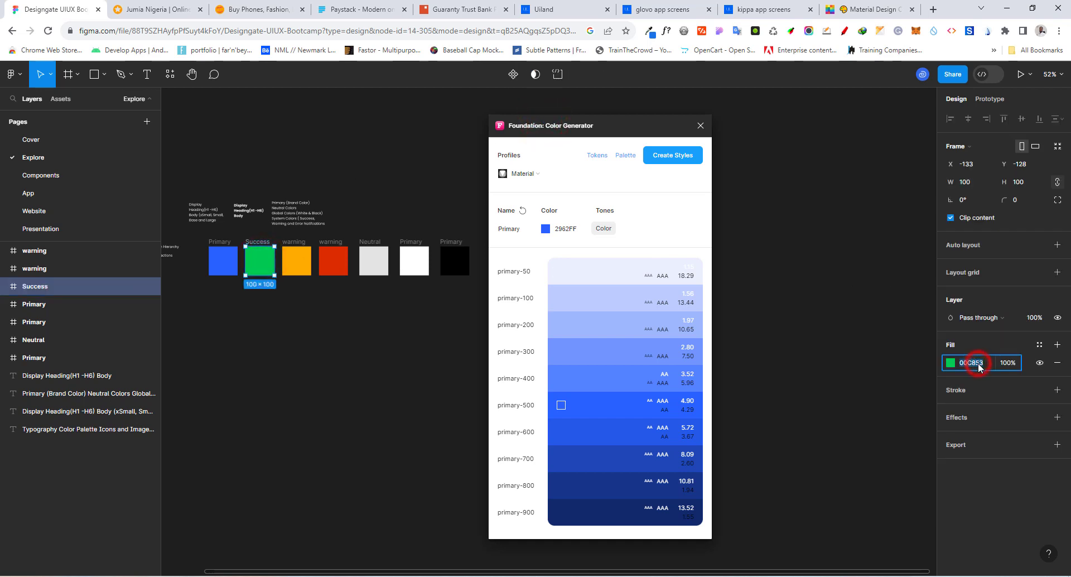
left_click(569, 229)
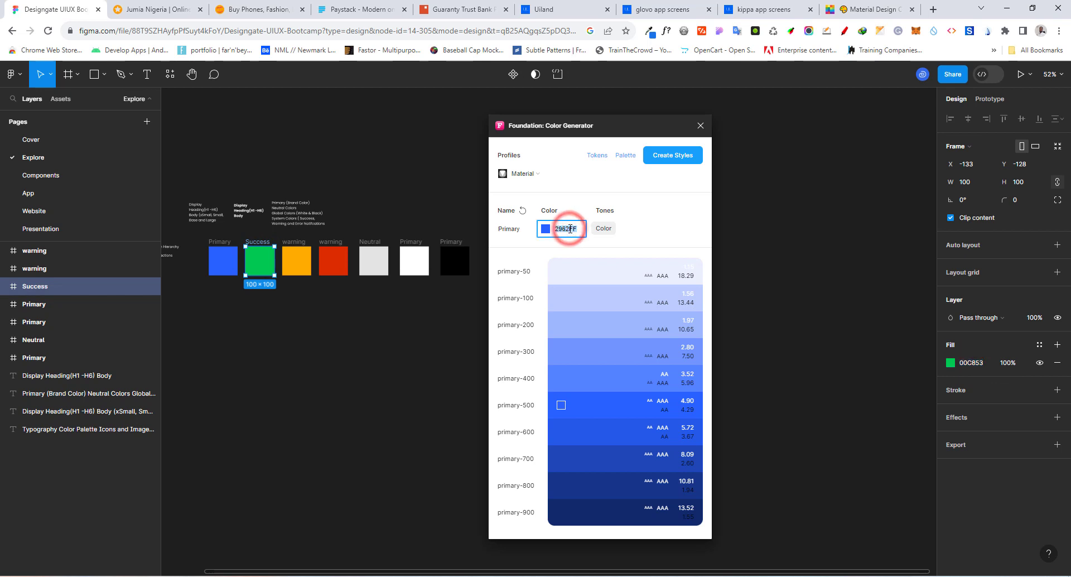
key("ctrl+v")
- Name the green palette Success and create its color styles
left_click(507, 229)
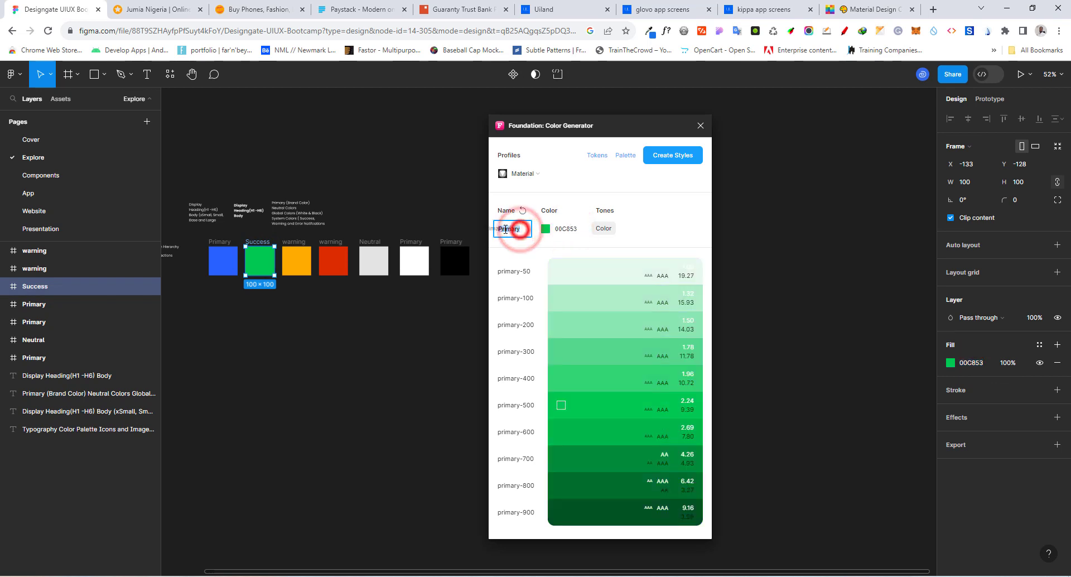
type("Succe")
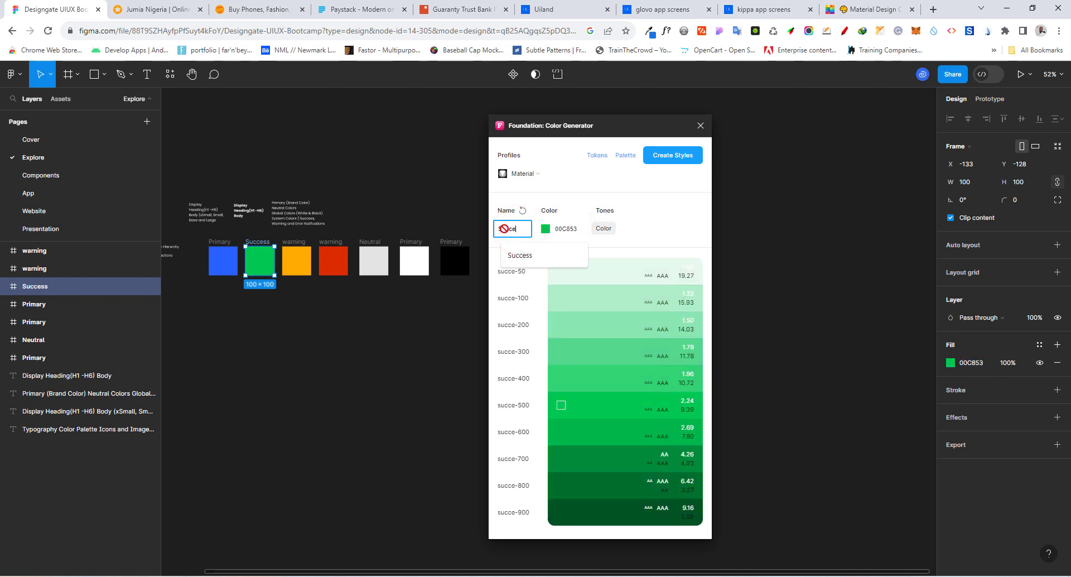
type("ss")
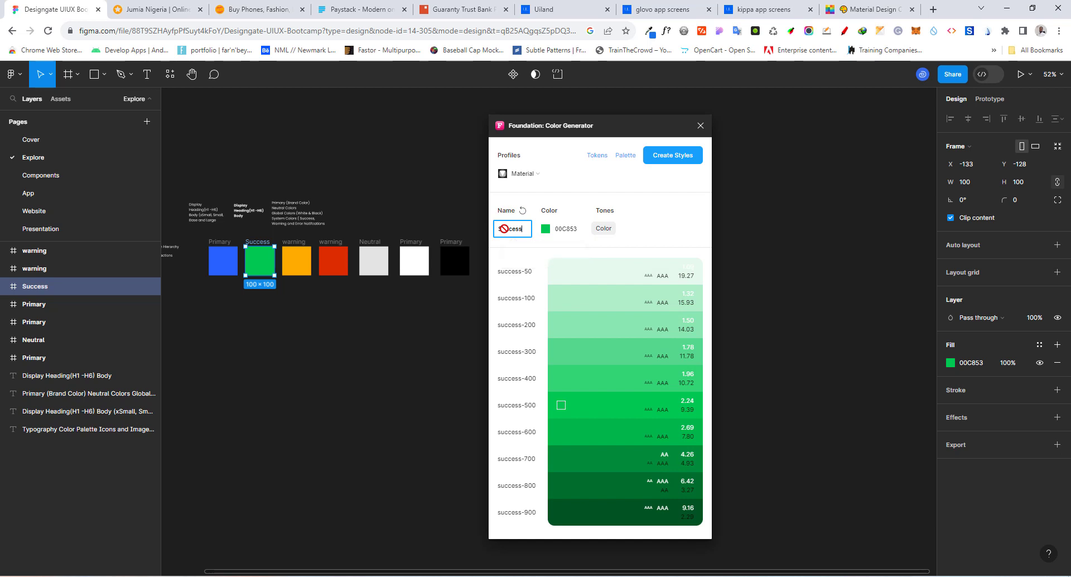
left_click(665, 161)
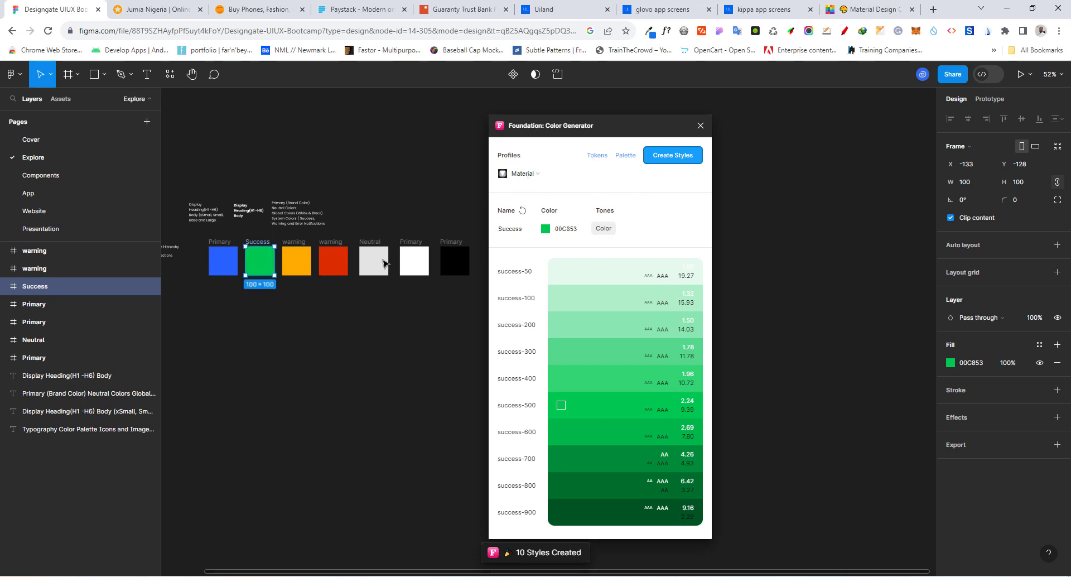
- Copy the orange warning swatch's fill, FFAB00, into the generator as the base color
left_click(293, 261)
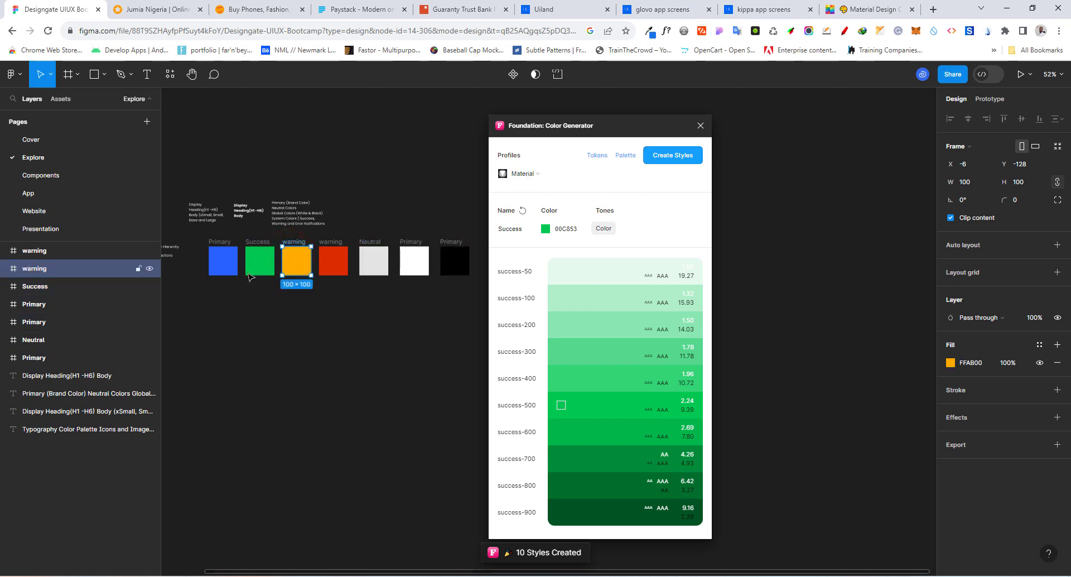
left_click(971, 364)
key("ctrl+c")
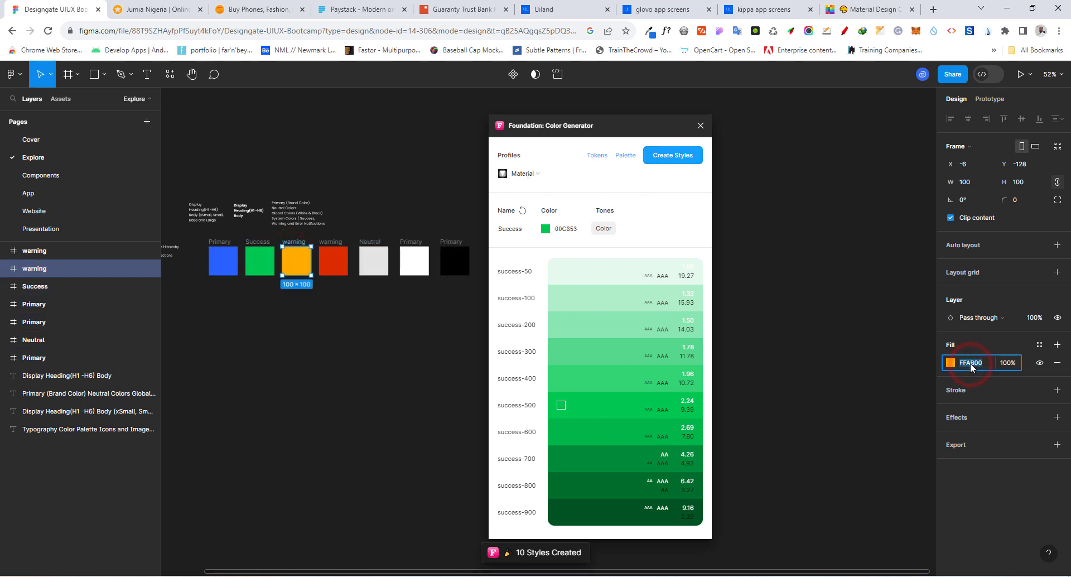
left_click(565, 229)
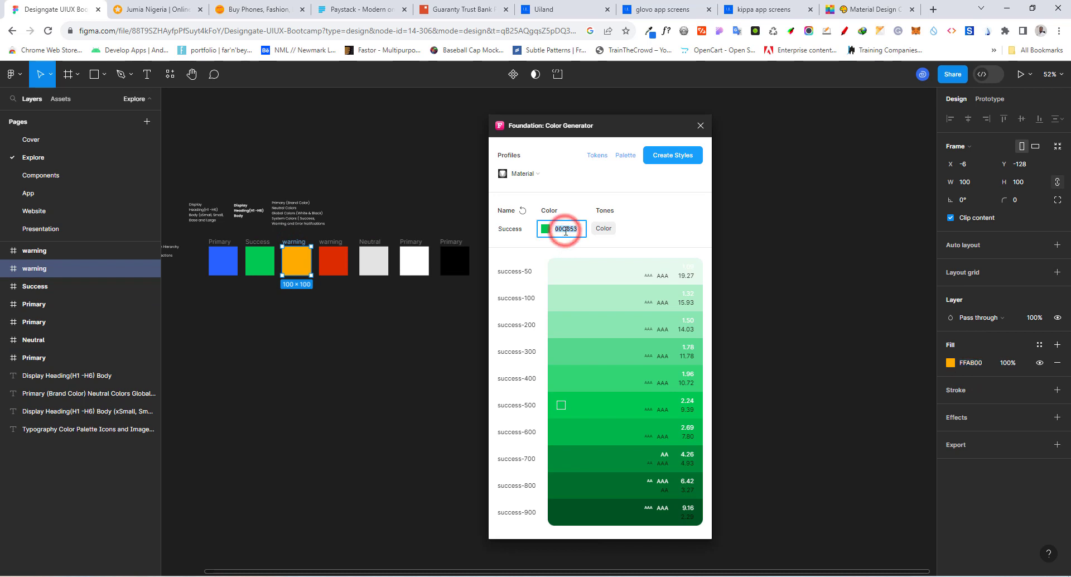
key("ctrl+v")
- Name the orange palette Warning and create its color styles
left_click(511, 228)
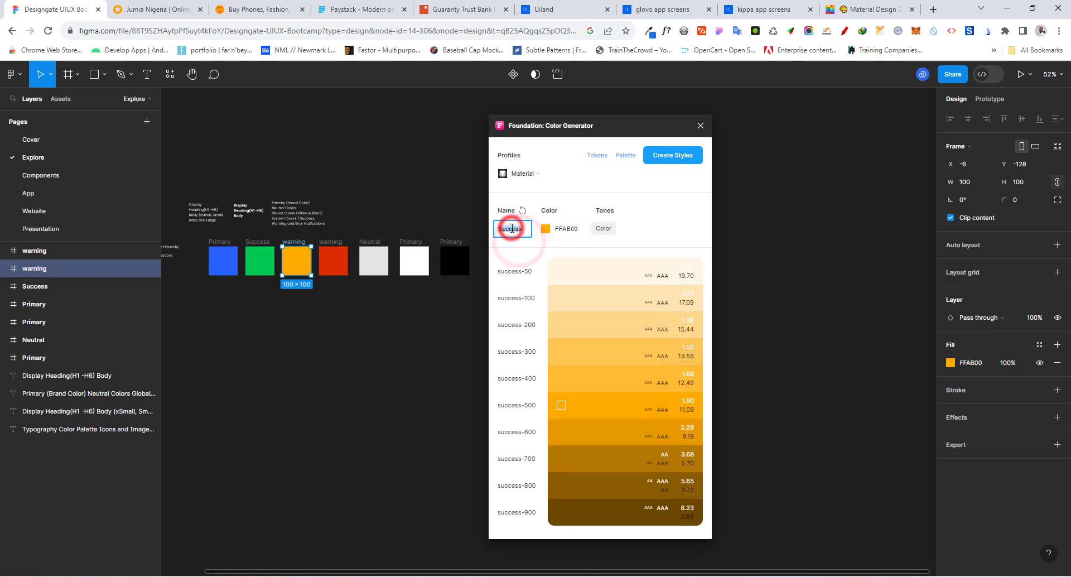
type("Warning")
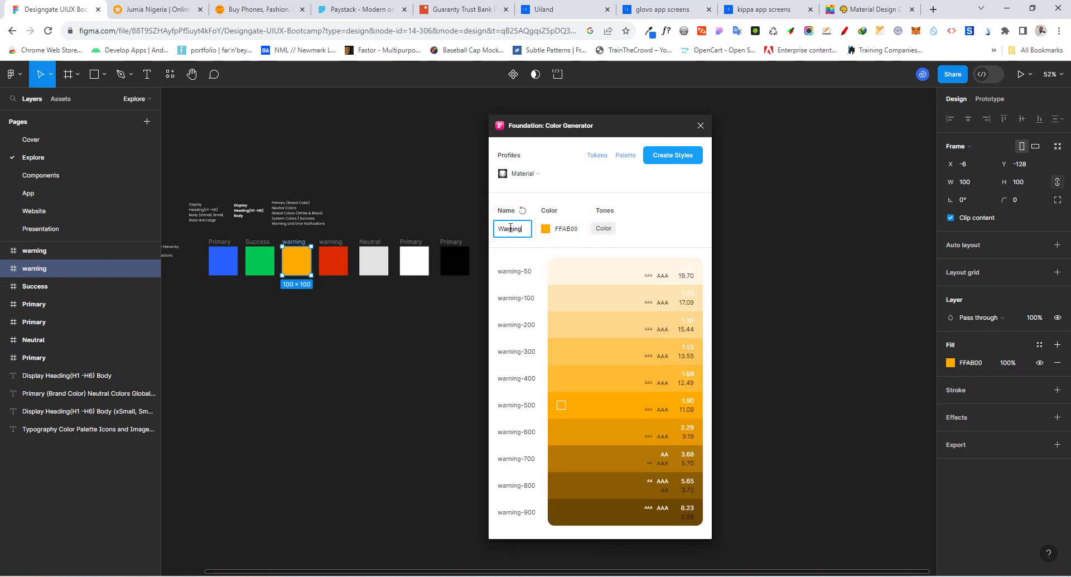
left_click(661, 223)
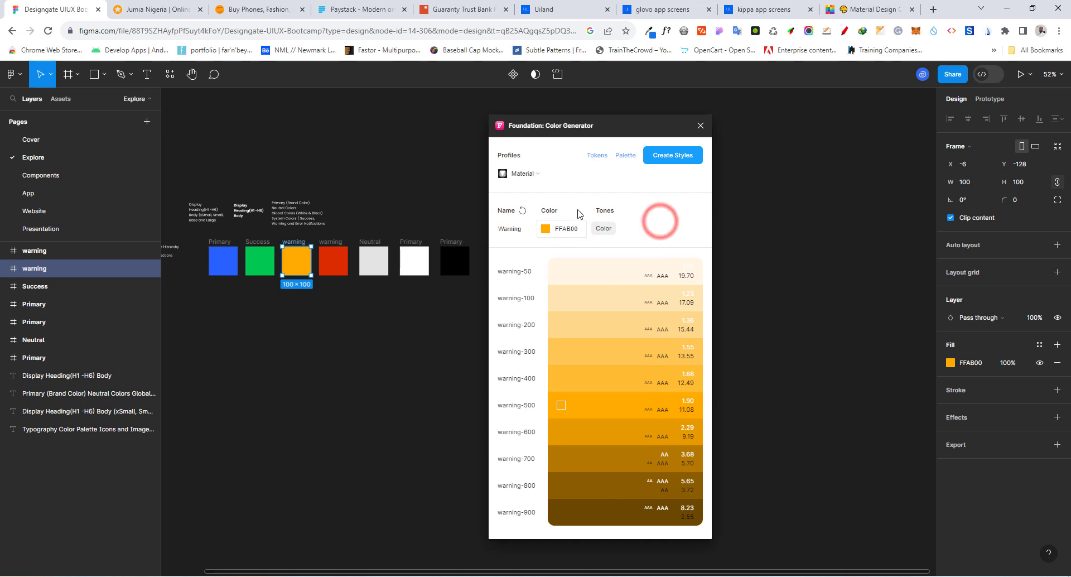
left_click(665, 157)
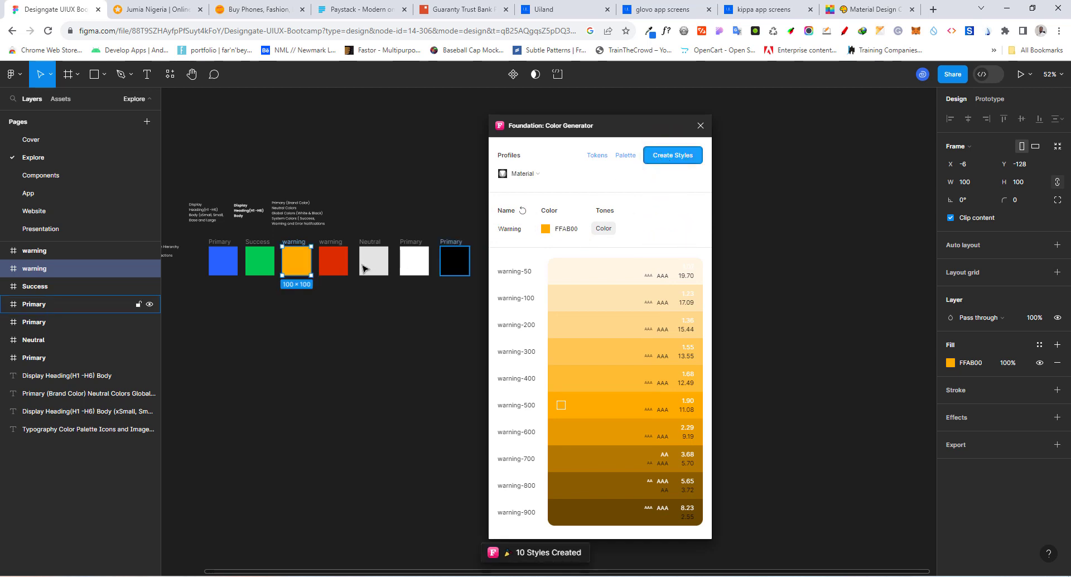
- Copy the red swatch's fill, DD2C00, into the generator as the base color
left_click(332, 260)
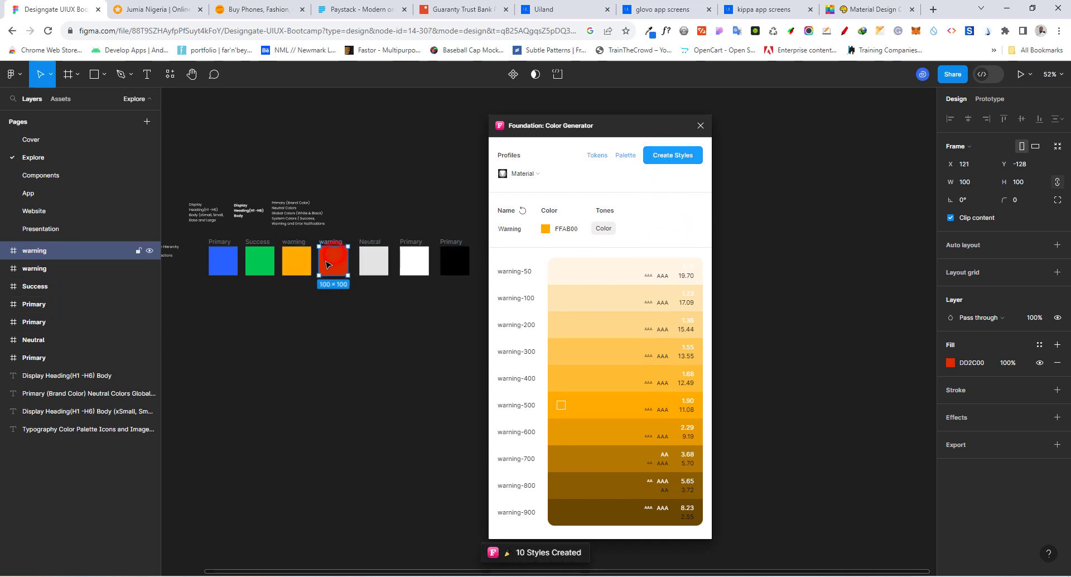
left_click(969, 363)
key("ctrl+c")
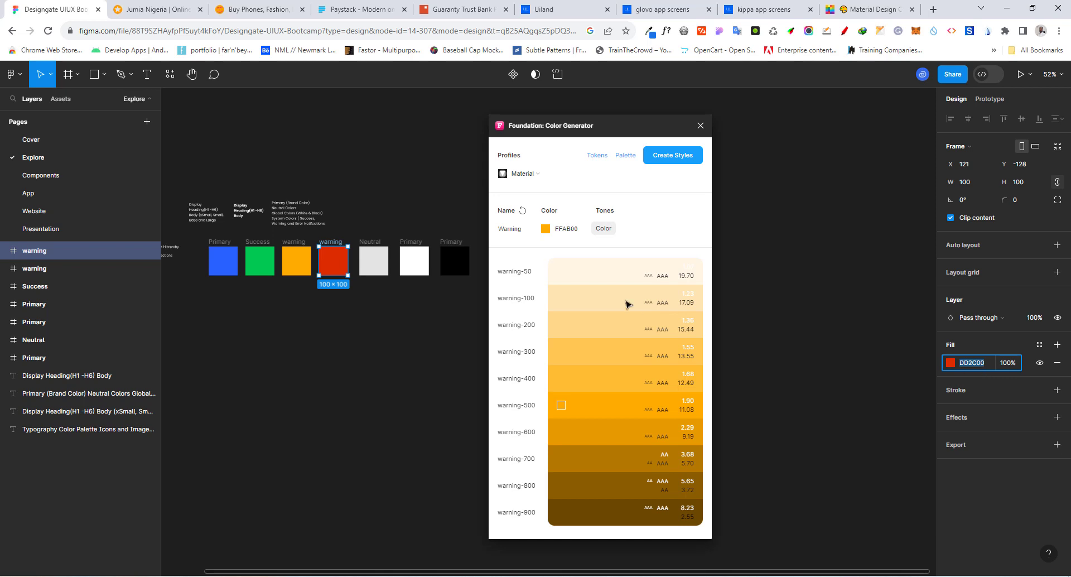
double_click(572, 230)
key("ctrl+v")
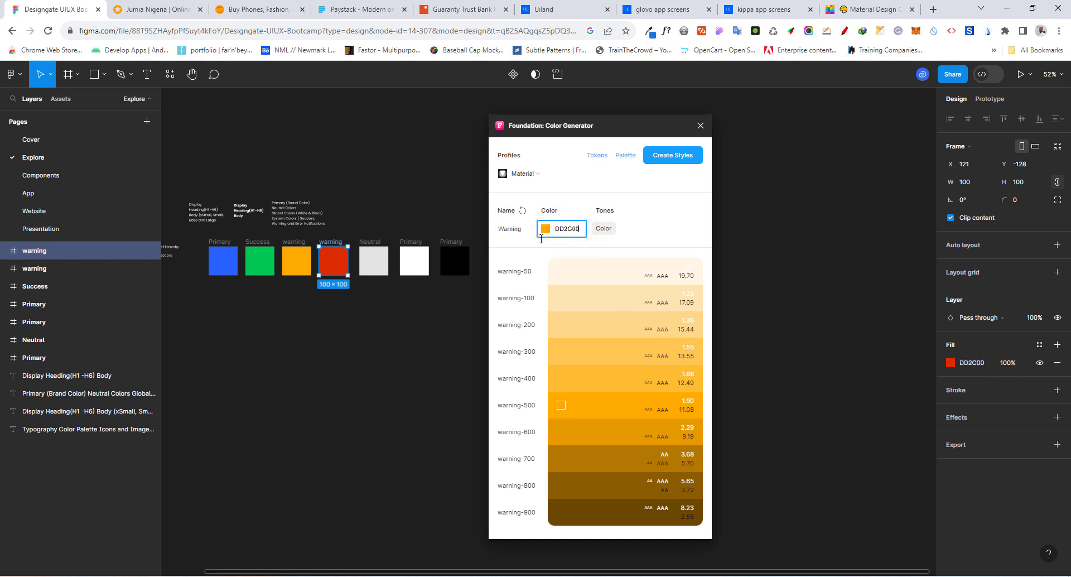
- Name the red palette Error and create its color styles
double_click(520, 231)
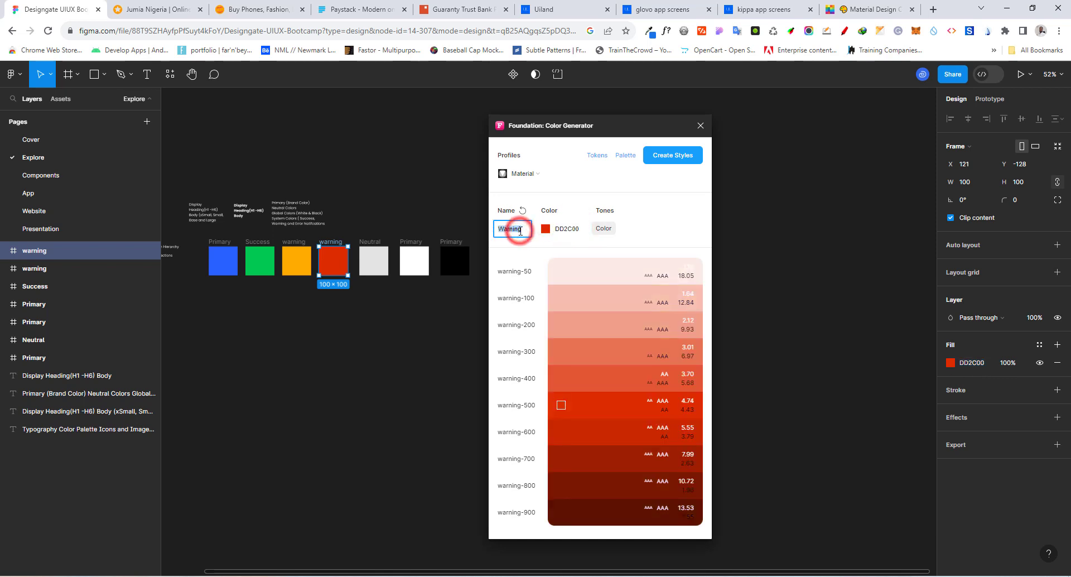
type("Erros")
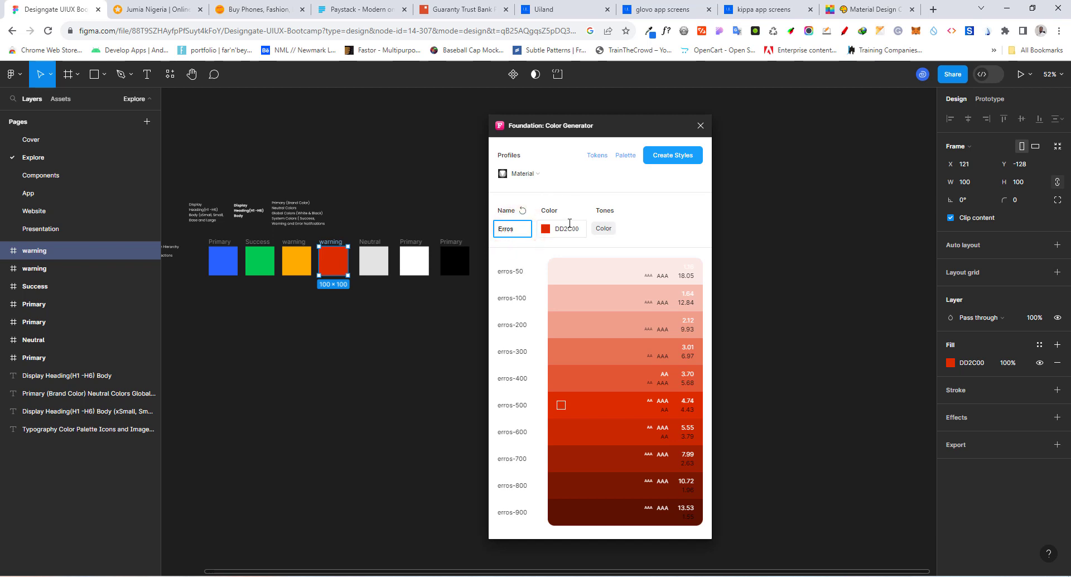
key("BackSpace")
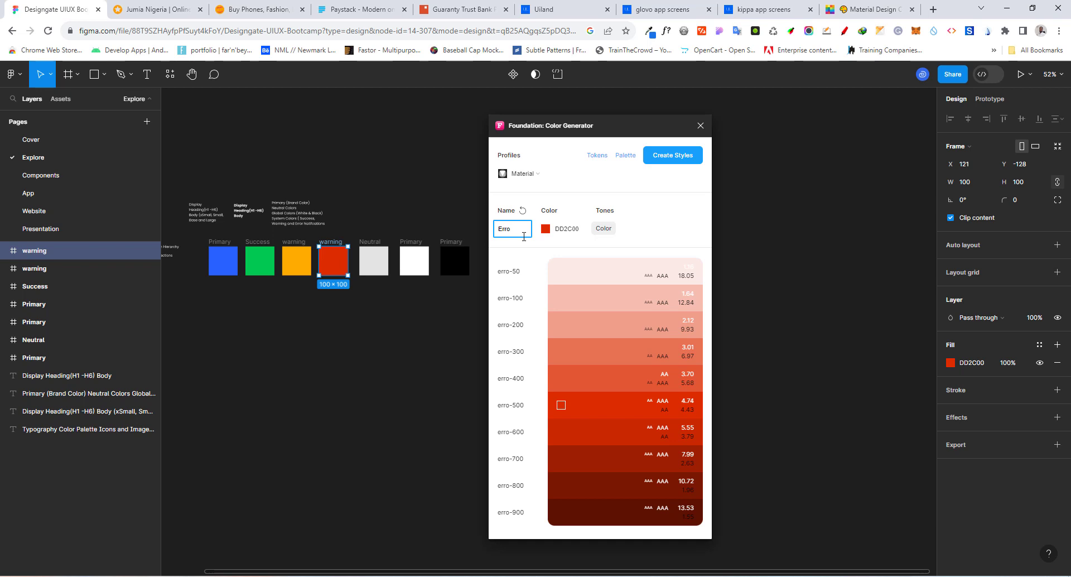
type("r")
left_click(661, 214)
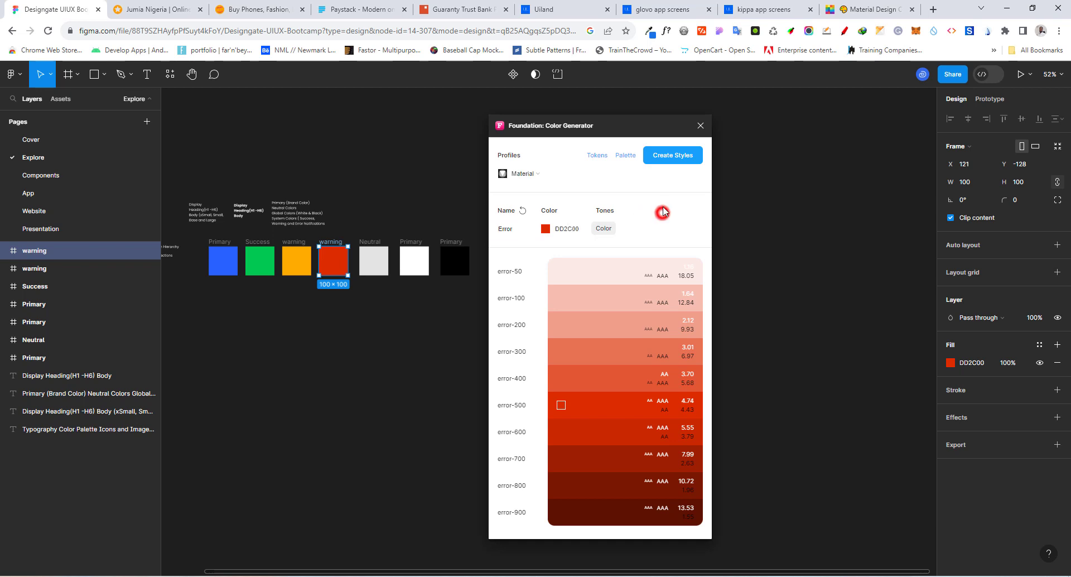
left_click(673, 158)
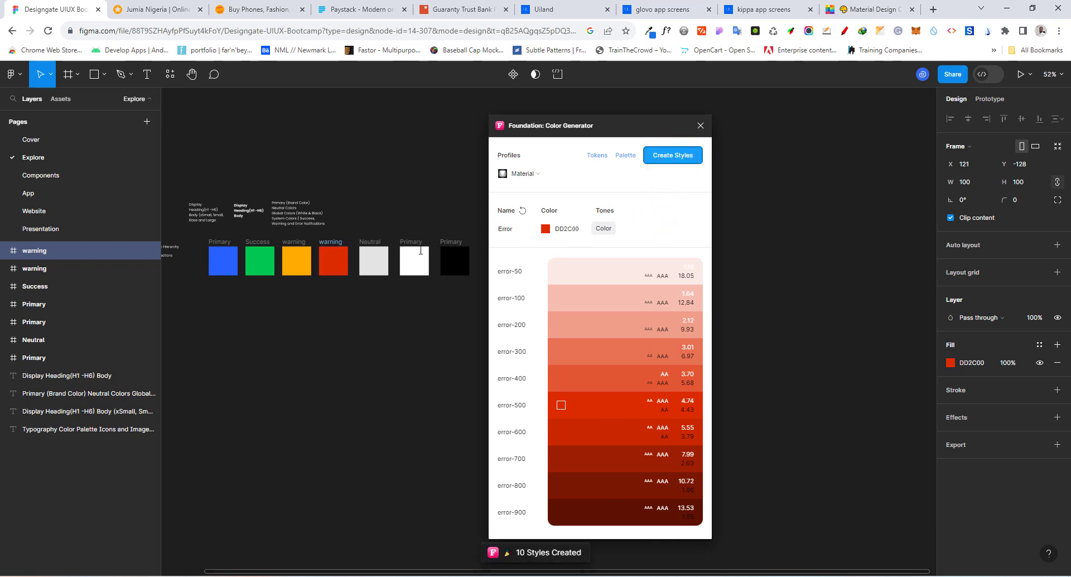
- Copy the light grey Neutral swatch's fill, E3E3E3, into the generator as the base color
left_click(370, 243)
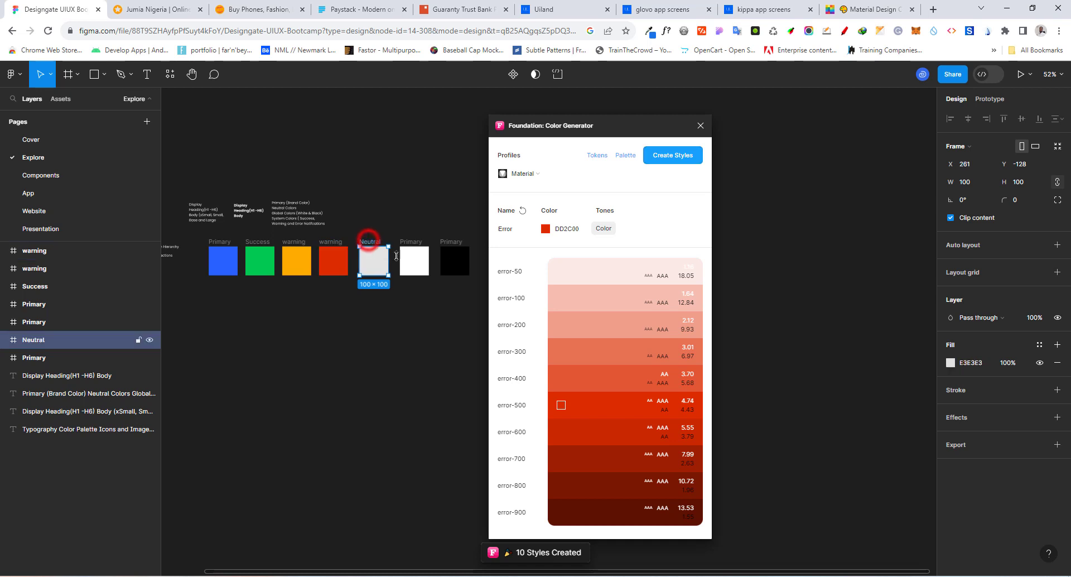
left_click(971, 362)
key("ctrl+c")
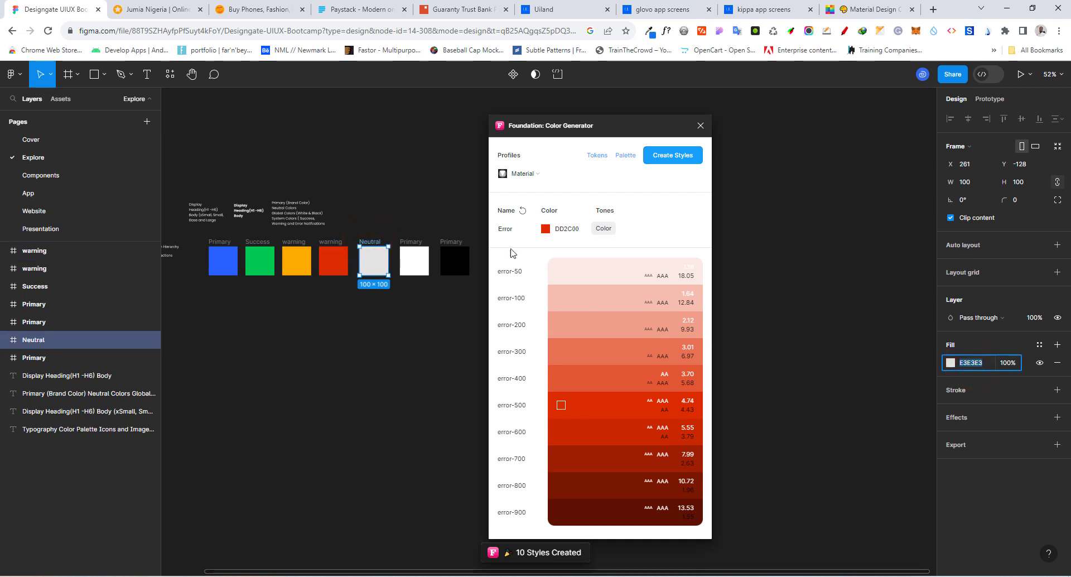
left_click(516, 228)
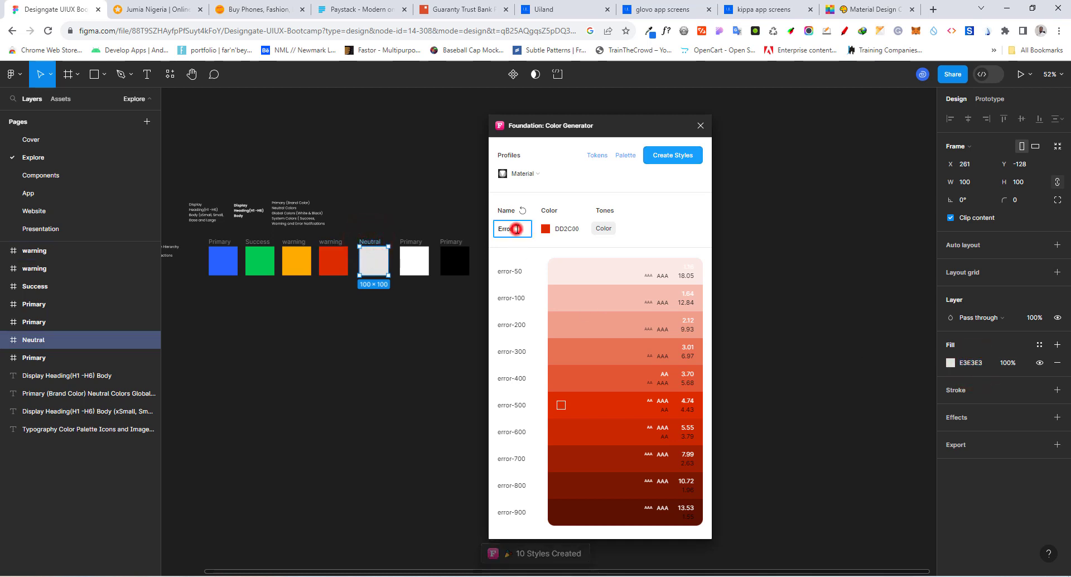
left_click(579, 227)
key("ctrl+v")
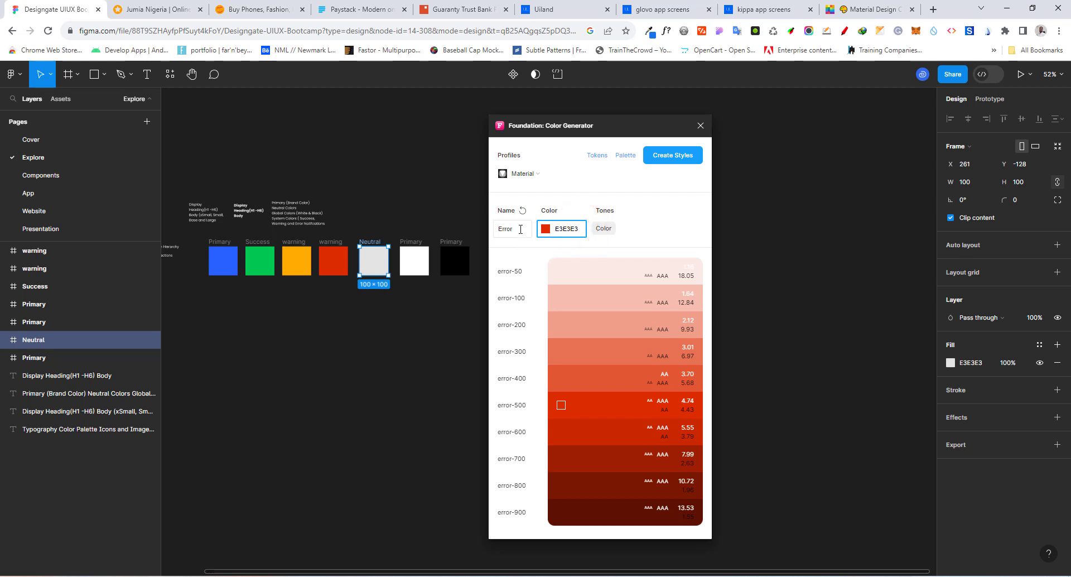
- Name the light grey palette Neutral, create its color styles, and close the color generator
left_click(517, 229)
type("N")
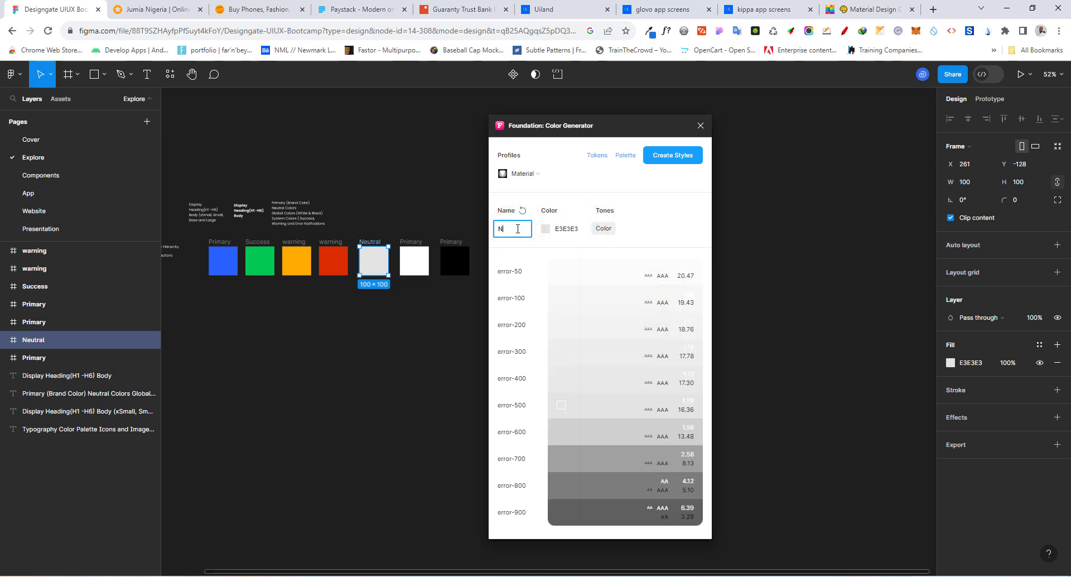
type("eutral")
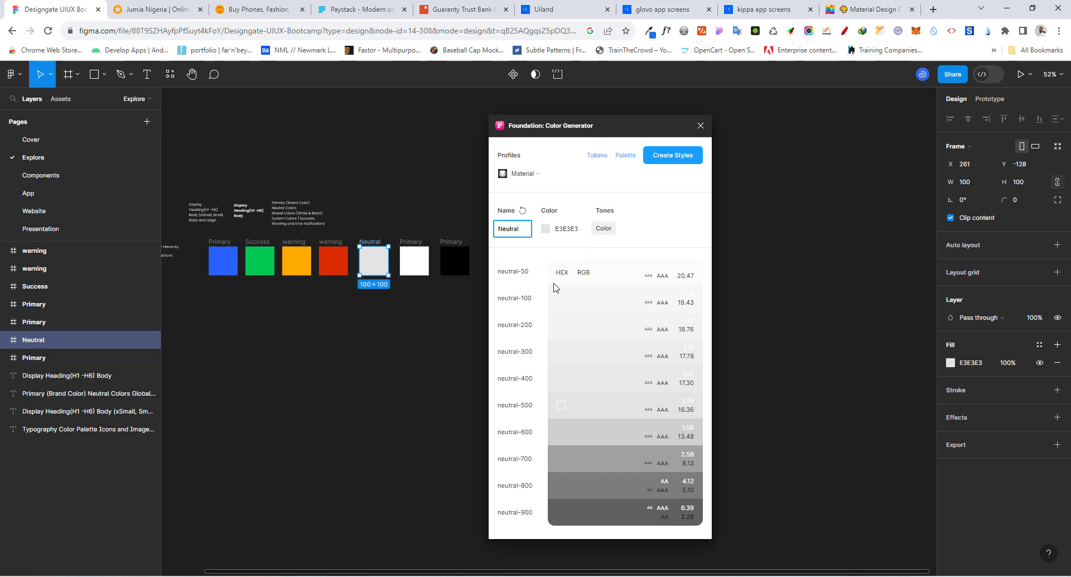
mouse_move(608, 273)
left_click(646, 207)
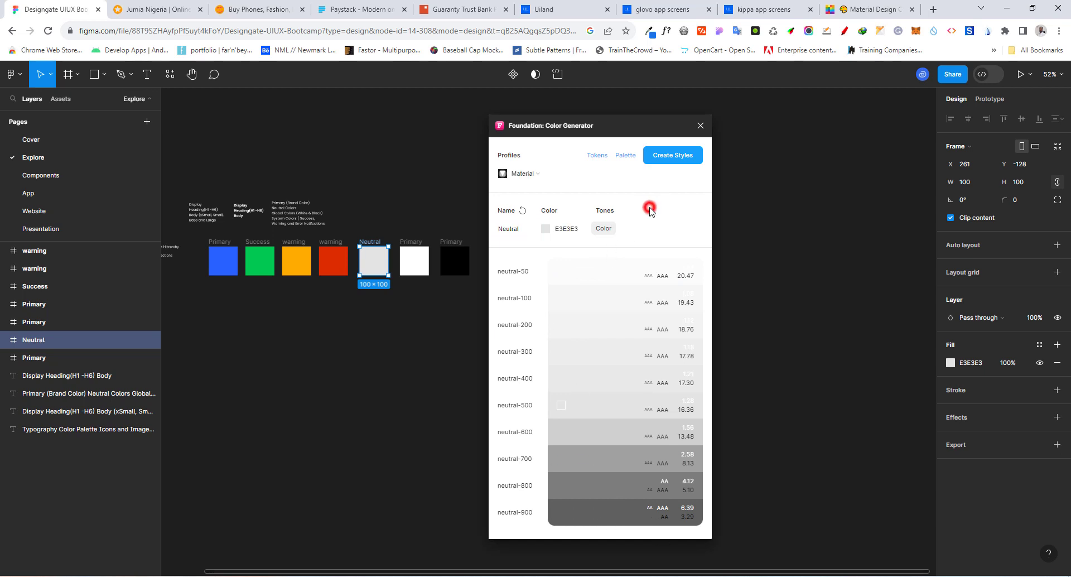
left_click(670, 157)
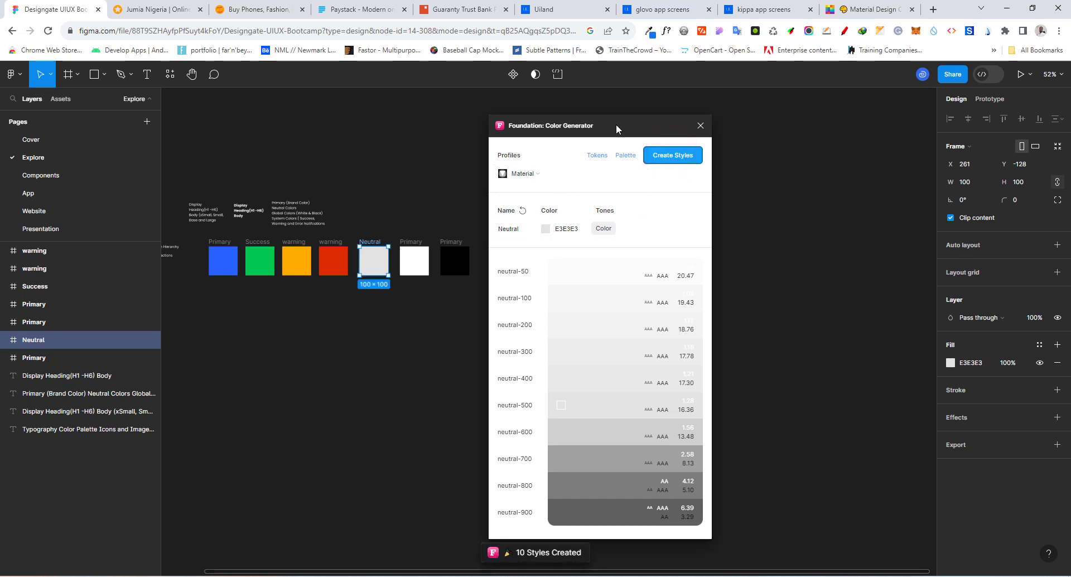
left_click_drag(616, 128, 594, 129)
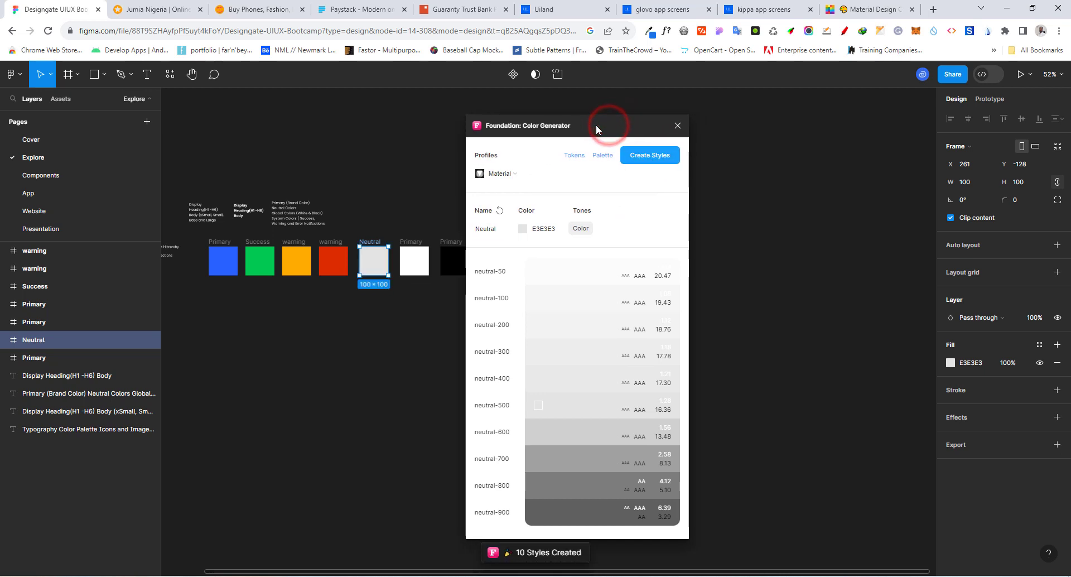
left_click(676, 128)
- Rename the white swatch frame White and the black swatch frame Black
scroll(406, 254, "up", 5)
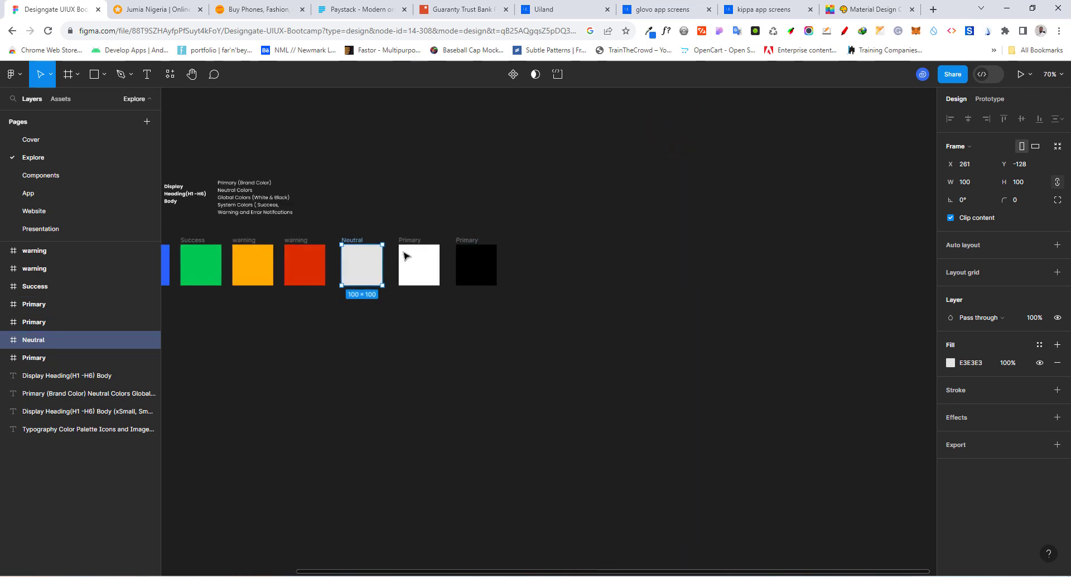
left_click(405, 235)
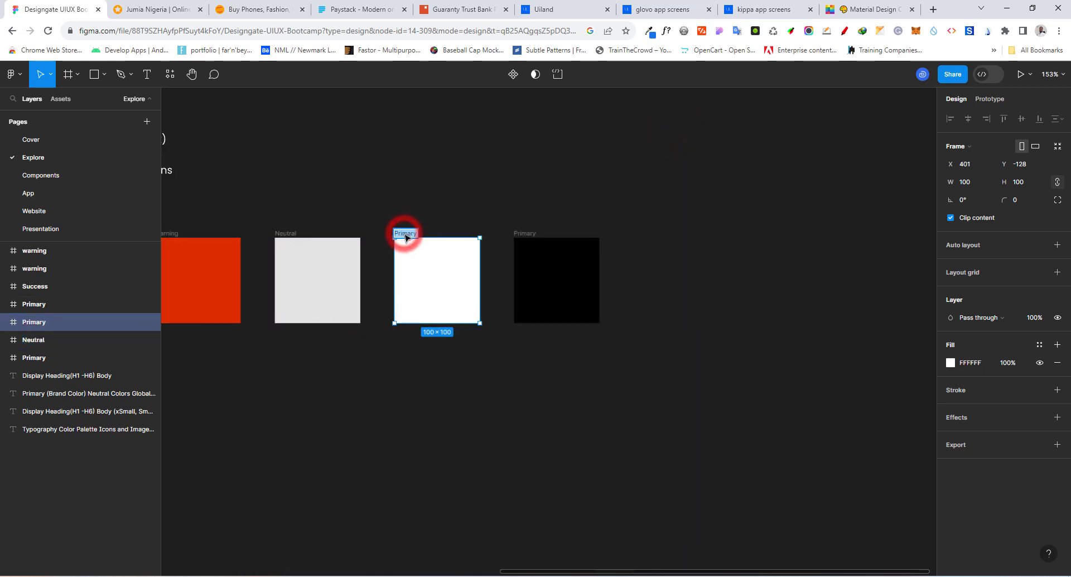
type("White")
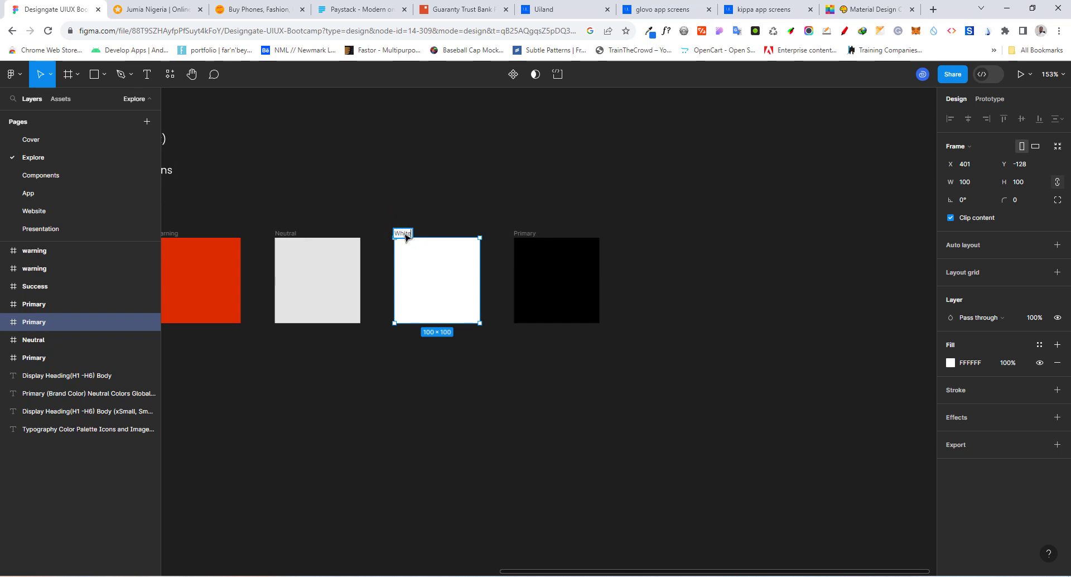
left_click(525, 234)
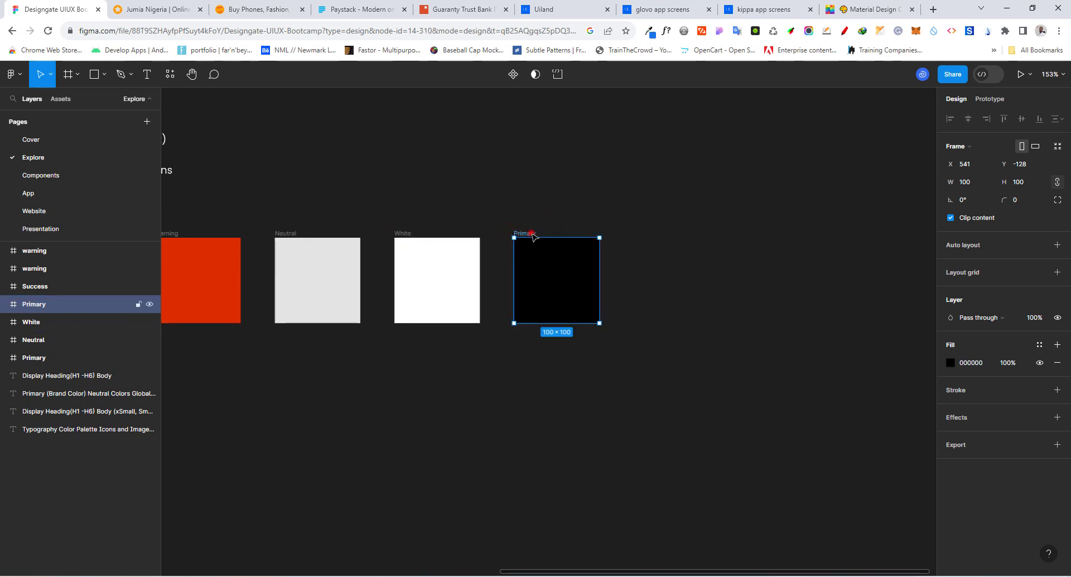
double_click(530, 234)
type("Black")
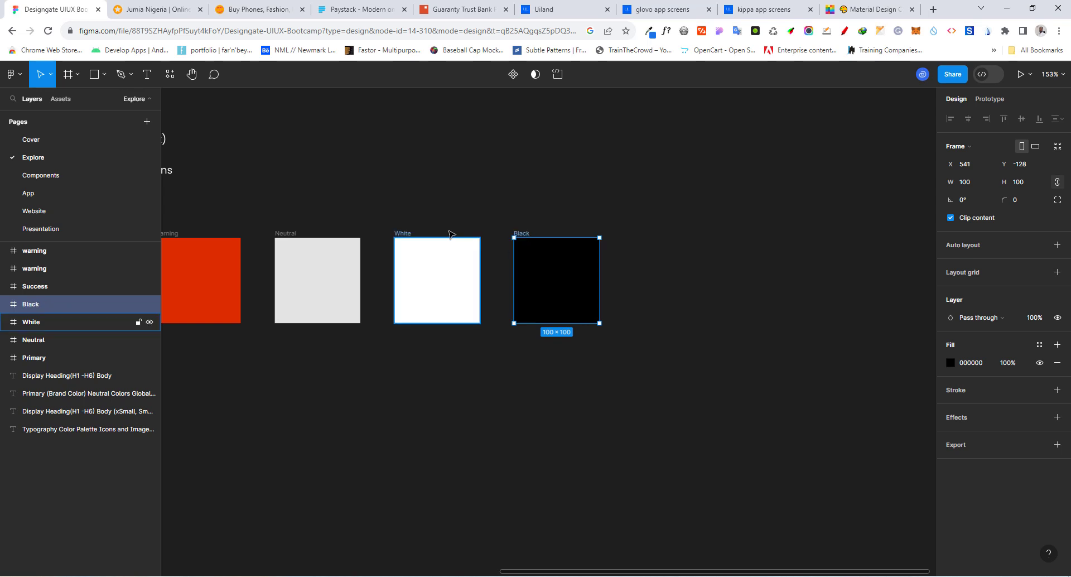
- Create a color style named White from the white swatch's FFFFFF fill
left_click(399, 234)
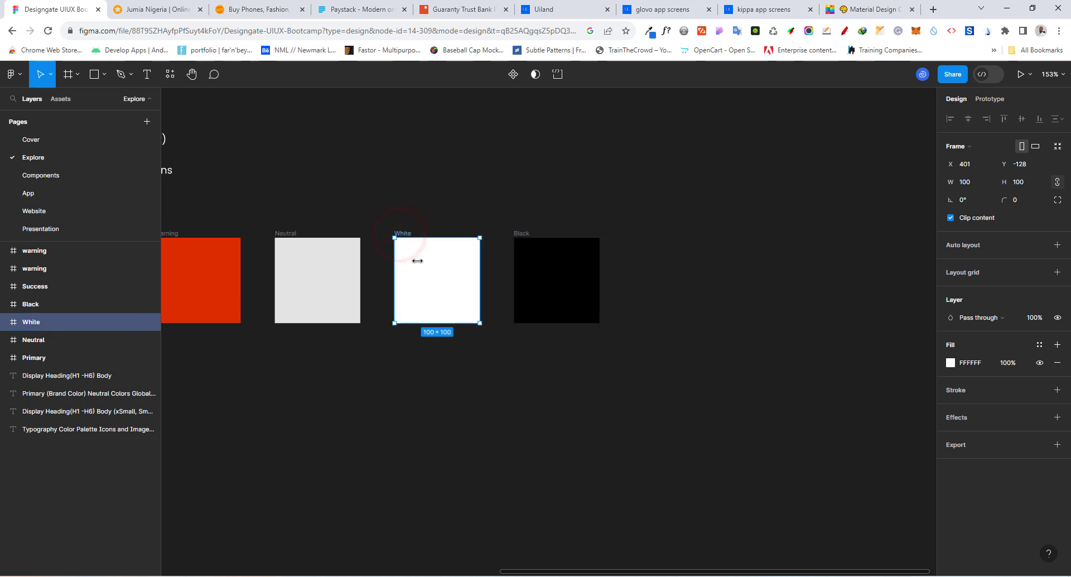
left_click(1038, 345)
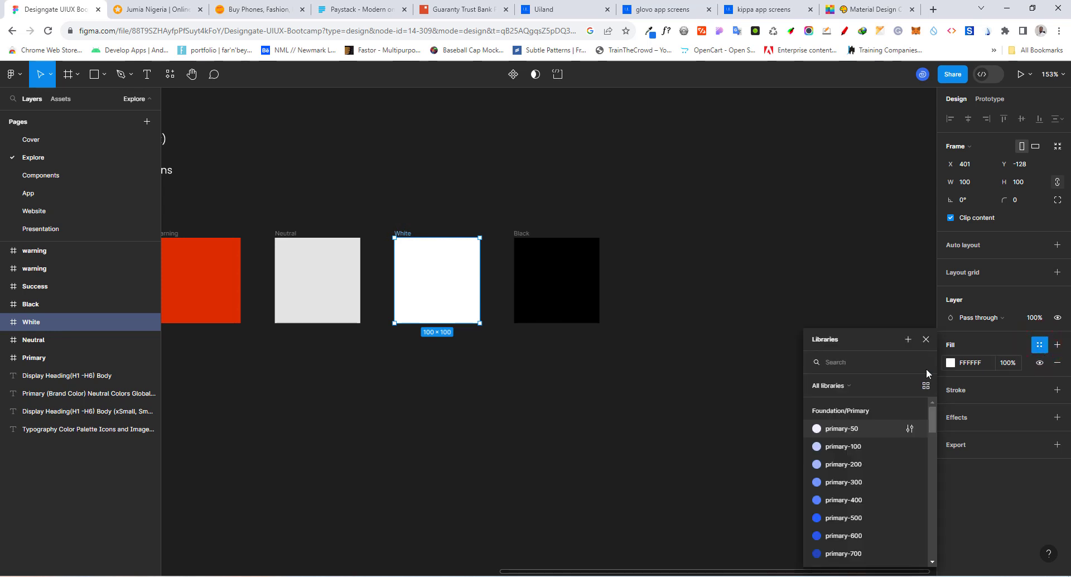
left_click(907, 340)
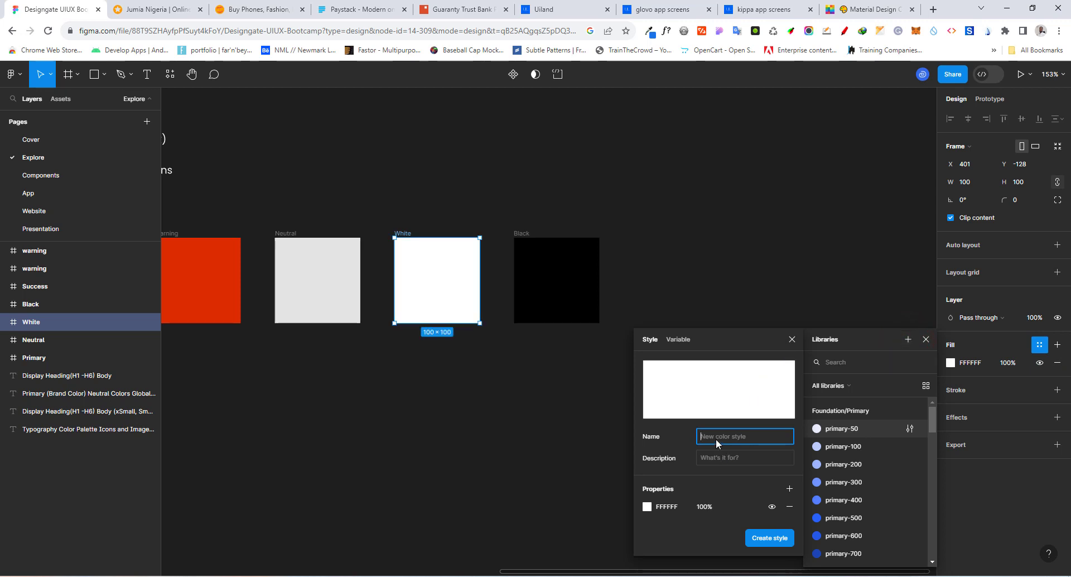
left_click(761, 538)
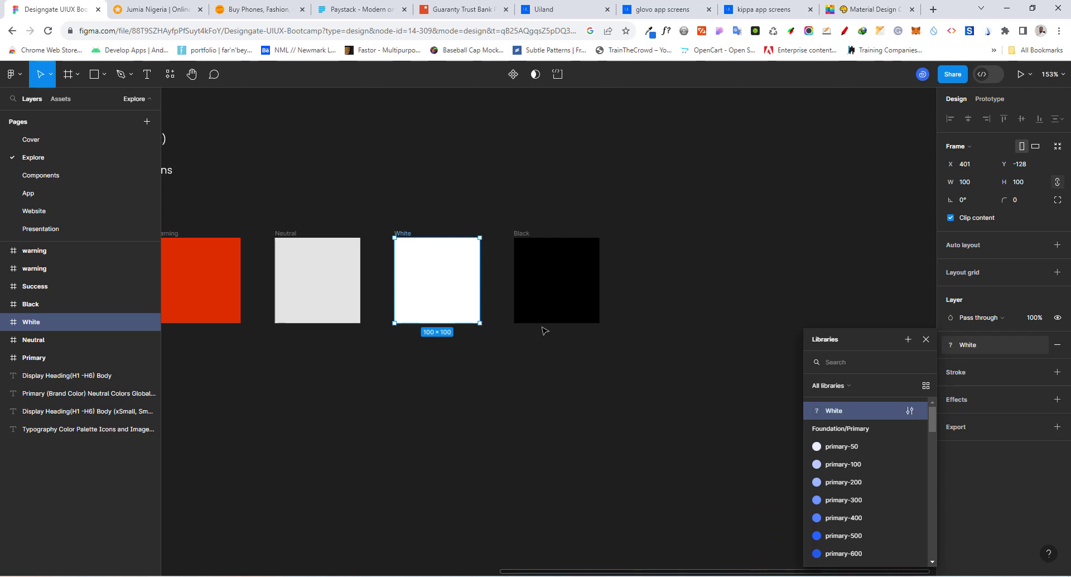
- Create a color style named Black from the black swatch's 000000 fill
left_click(543, 290)
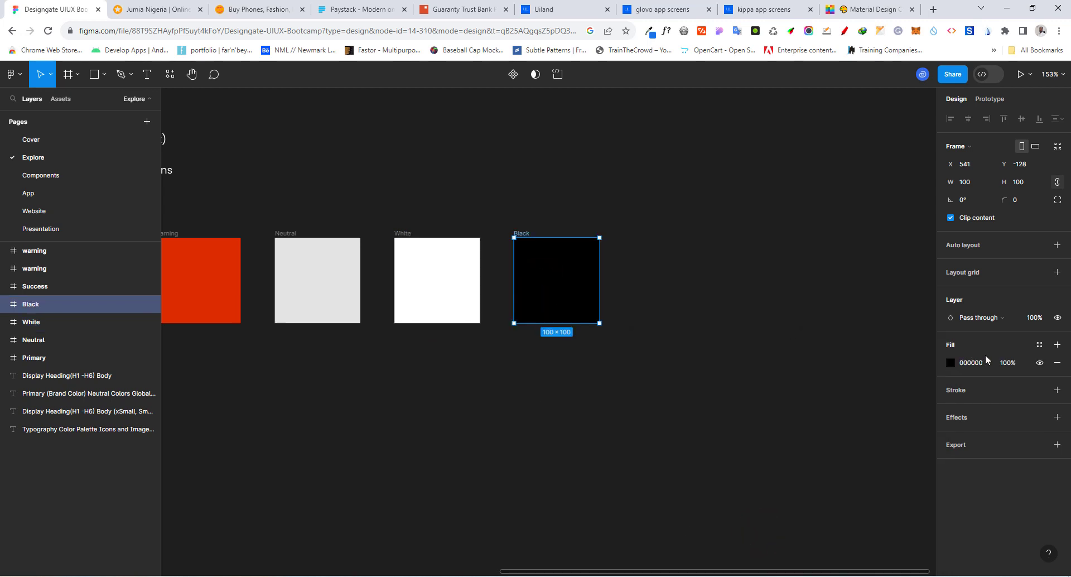
left_click(1039, 345)
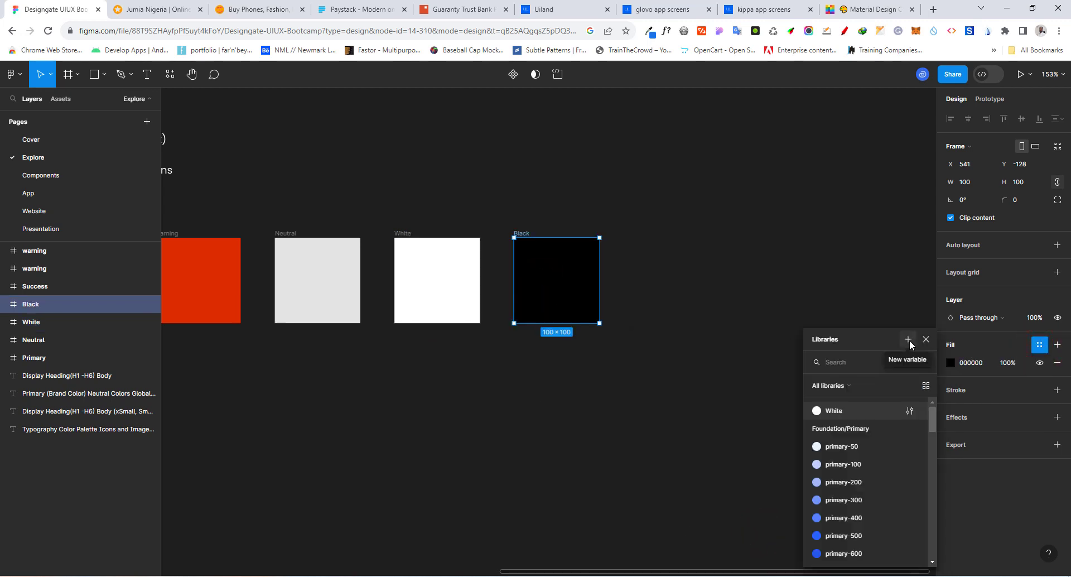
left_click(908, 340)
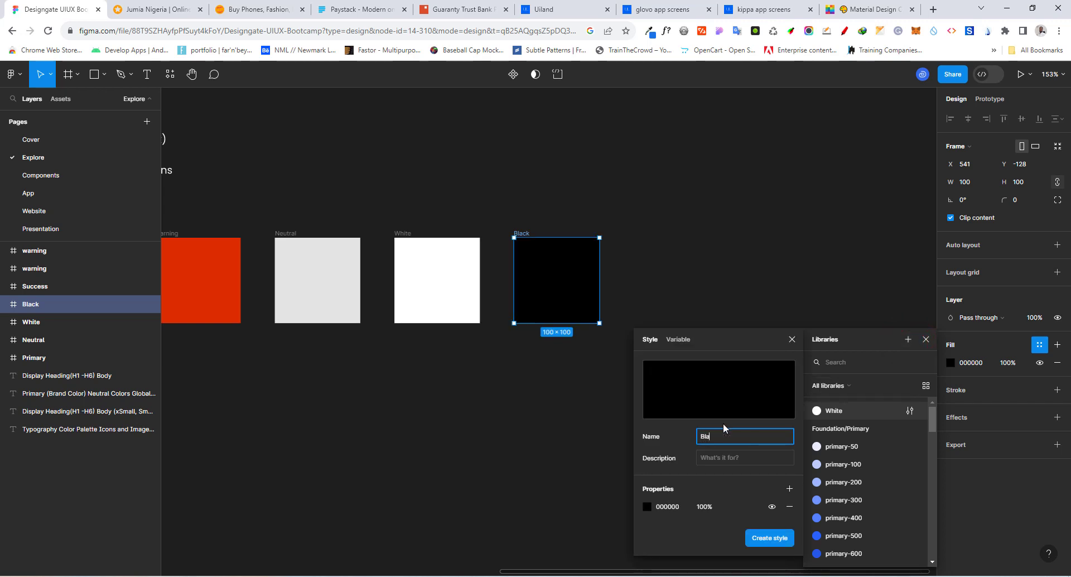
type("Black")
left_click(775, 538)
left_click(698, 283)
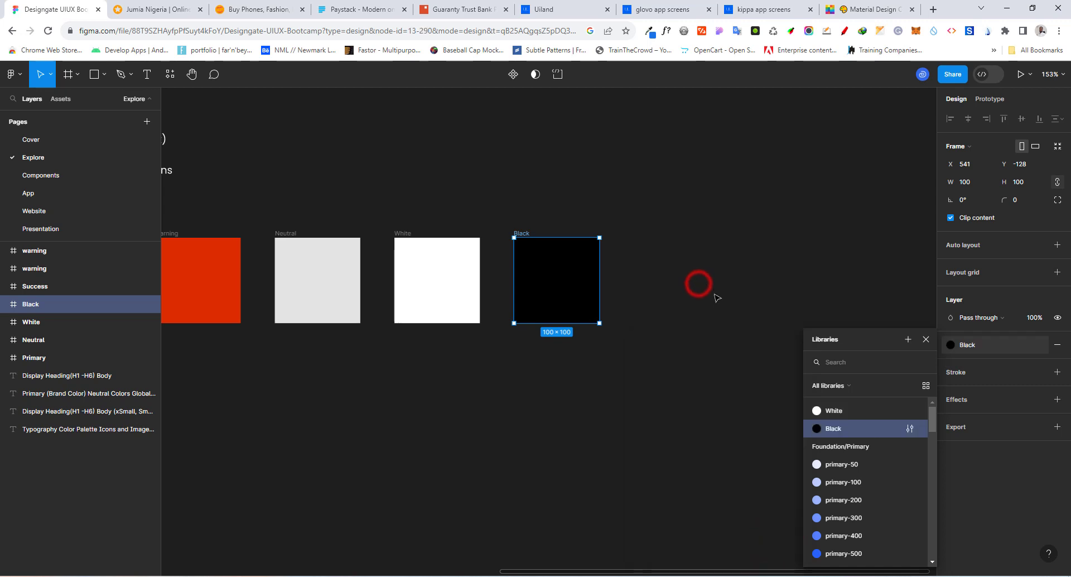
scroll(736, 301, "down", 5)
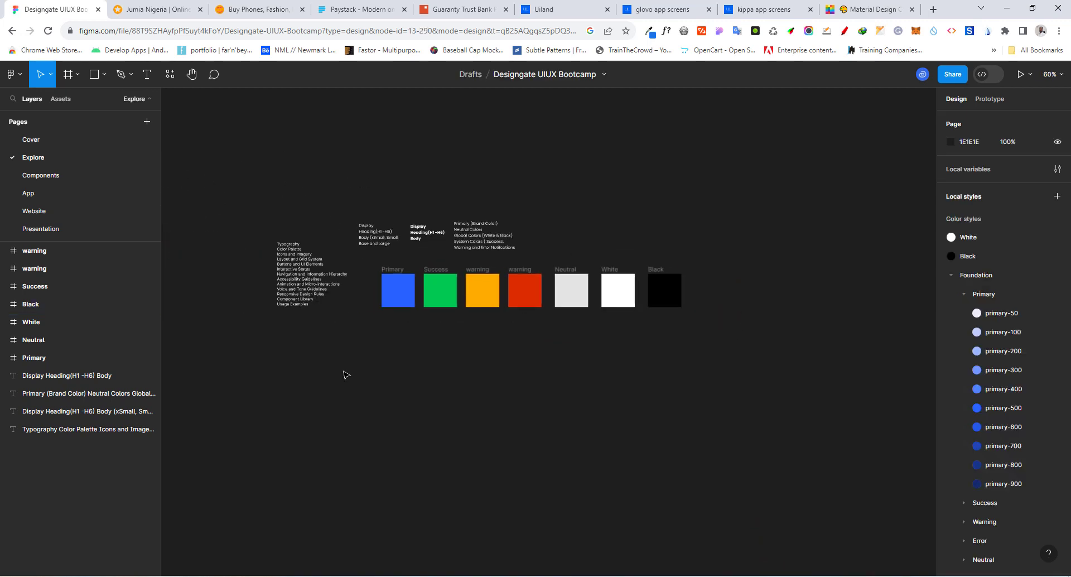
left_click_drag(324, 349, 699, 270)
left_click(628, 353)
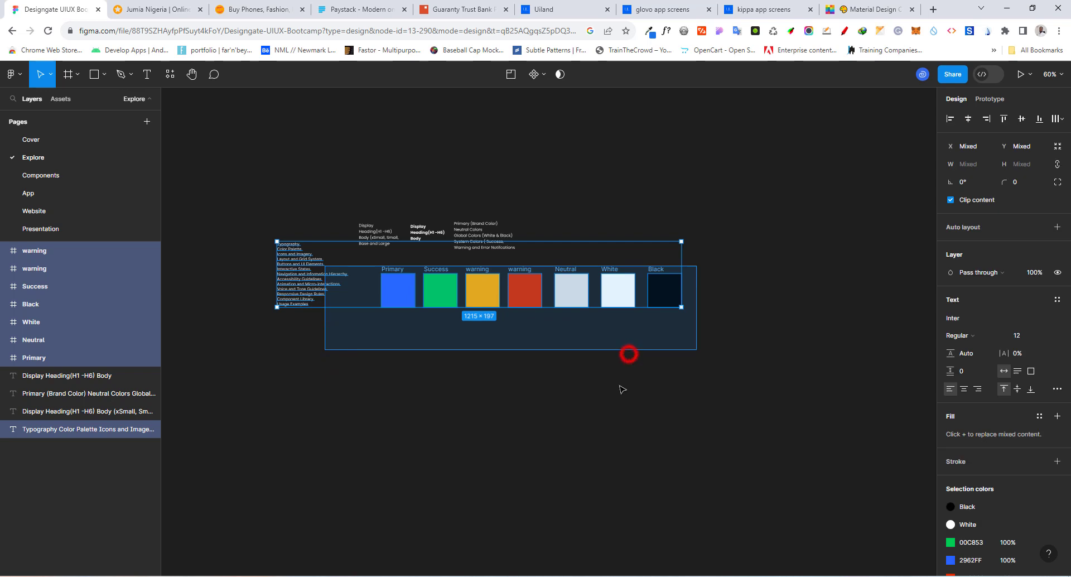
left_click(616, 401)
left_click(825, 249)
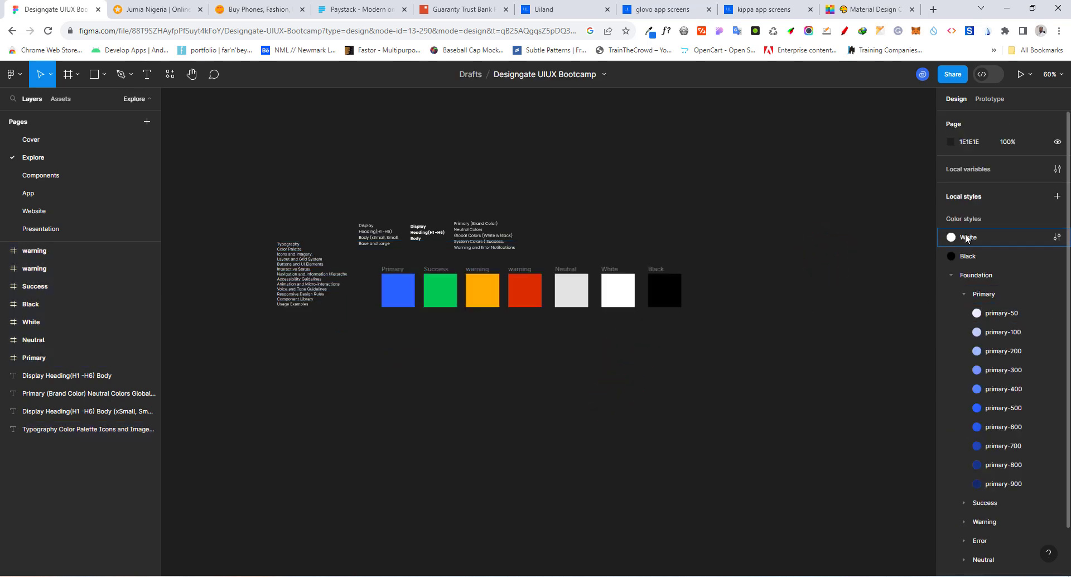
- Move the Primary, Success, Warning, Error and Neutral style groups out of the Foundation folder to the top level of the color styles
left_click(964, 294)
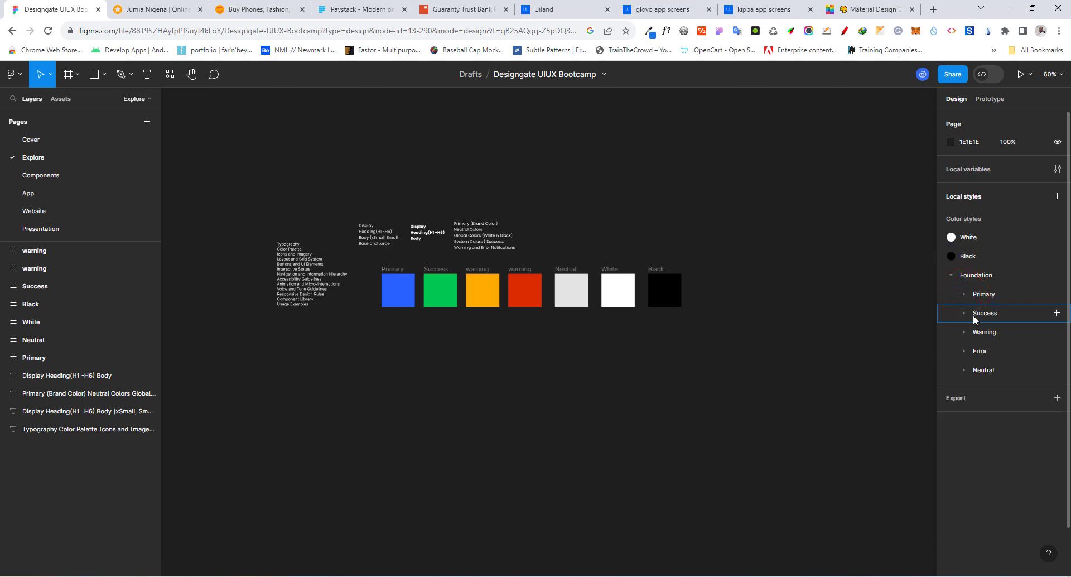
left_click(983, 371)
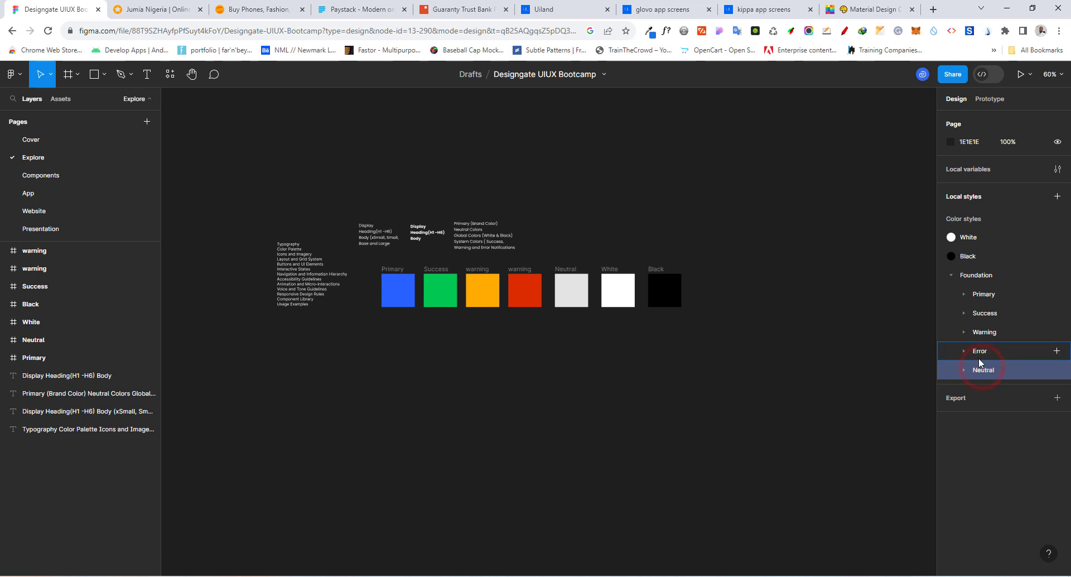
left_click(981, 355, "shift")
left_click(981, 335, "shift")
left_click(982, 315, "shift")
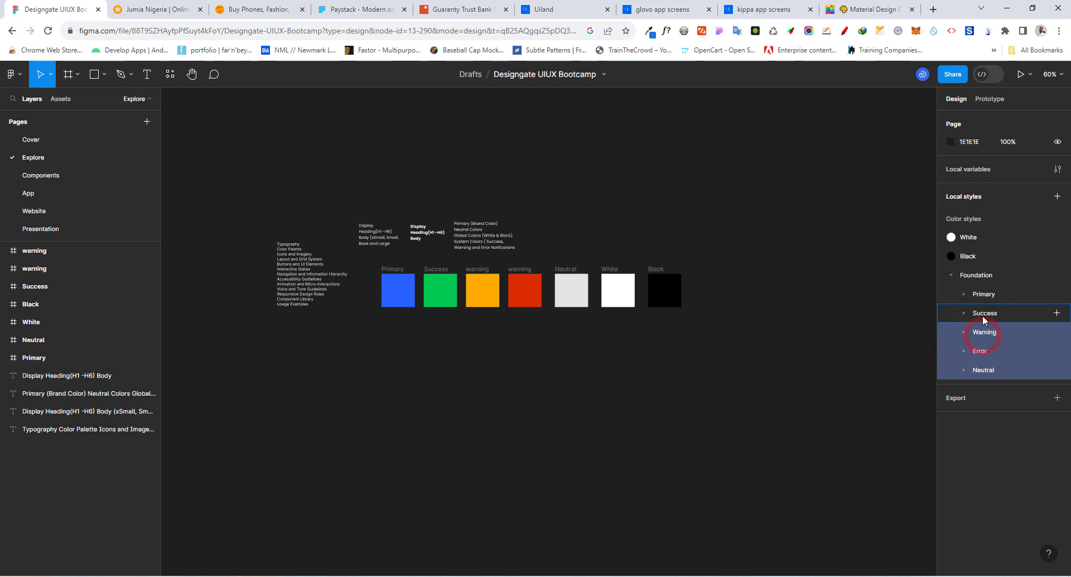
left_click(982, 301, "shift")
left_click(979, 296, "shift")
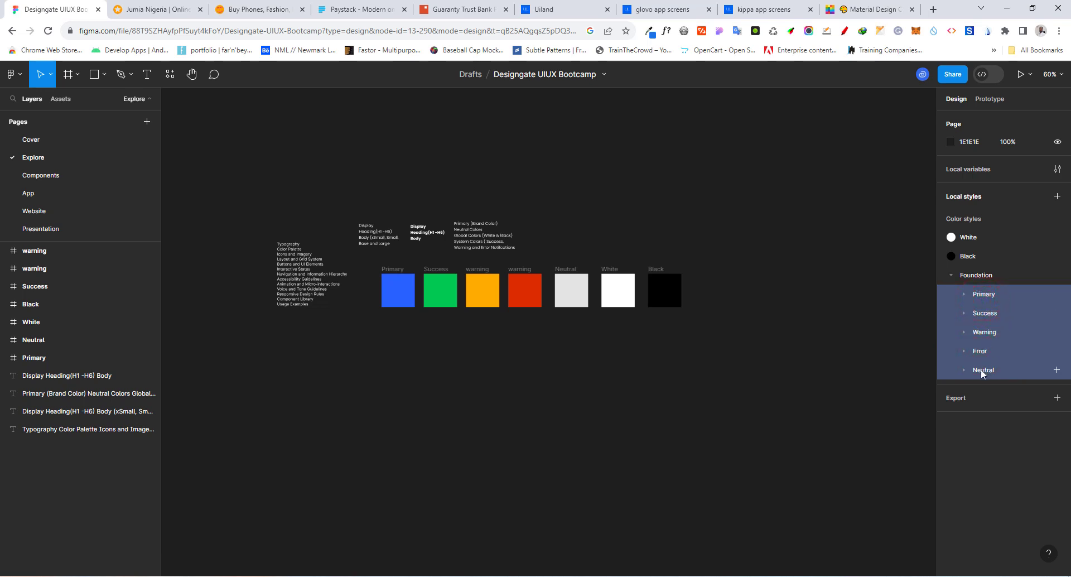
left_click_drag(982, 292, 983, 275)
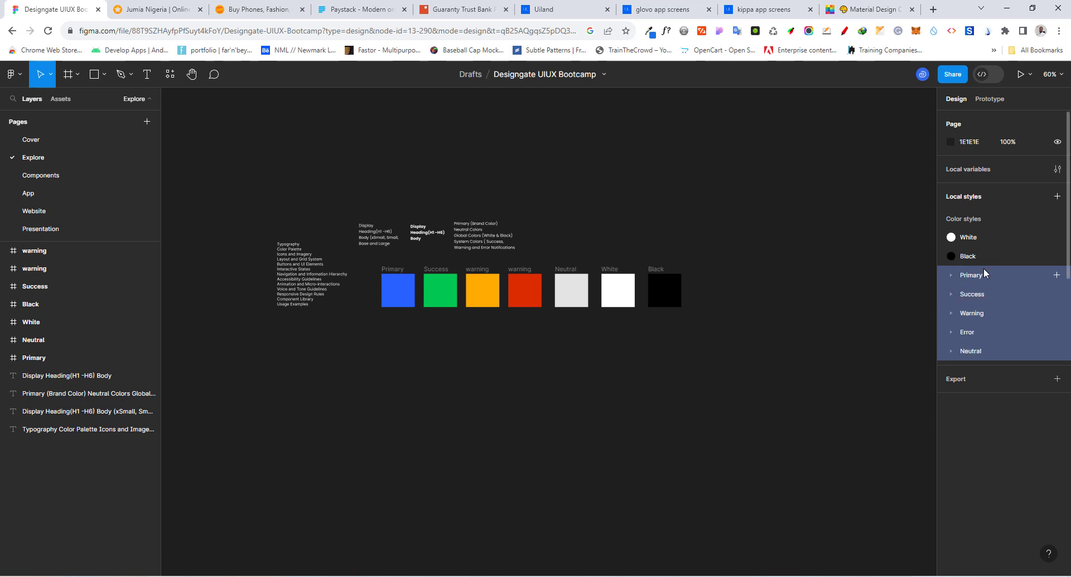
left_click(951, 275)
left_click(951, 275)
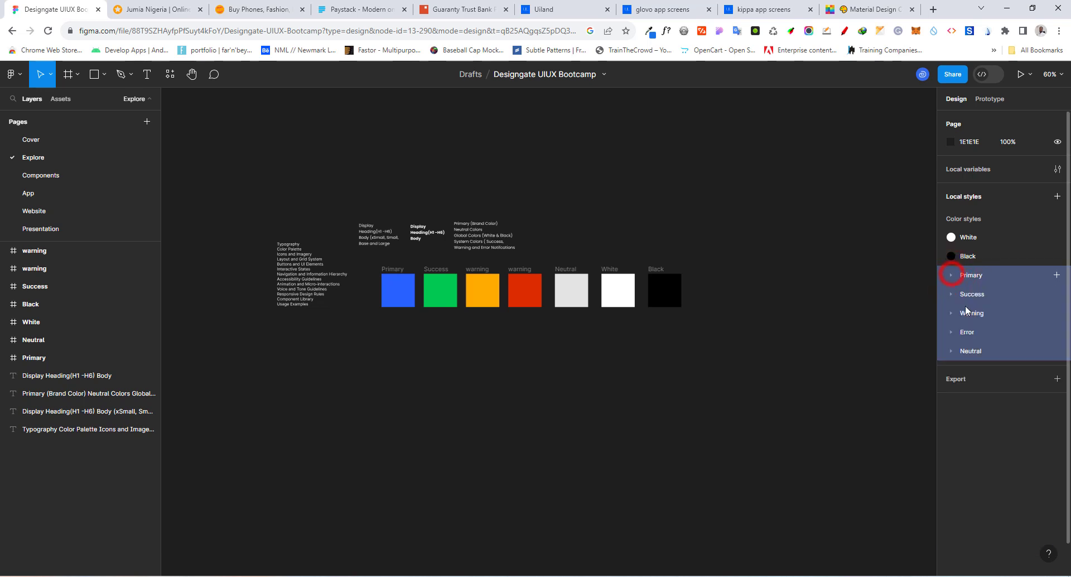
left_click(876, 275)
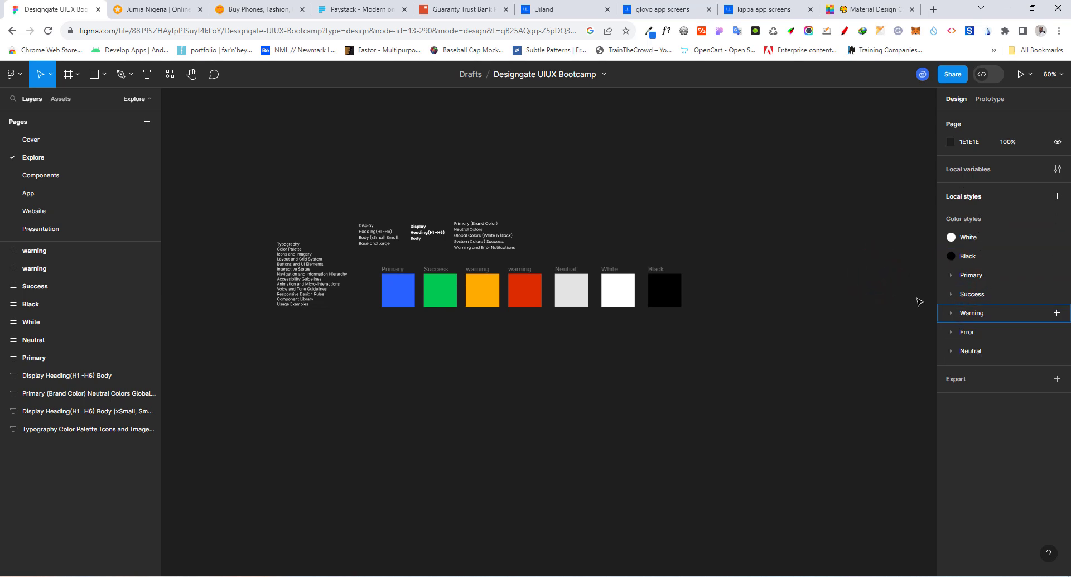
left_click(688, 223)
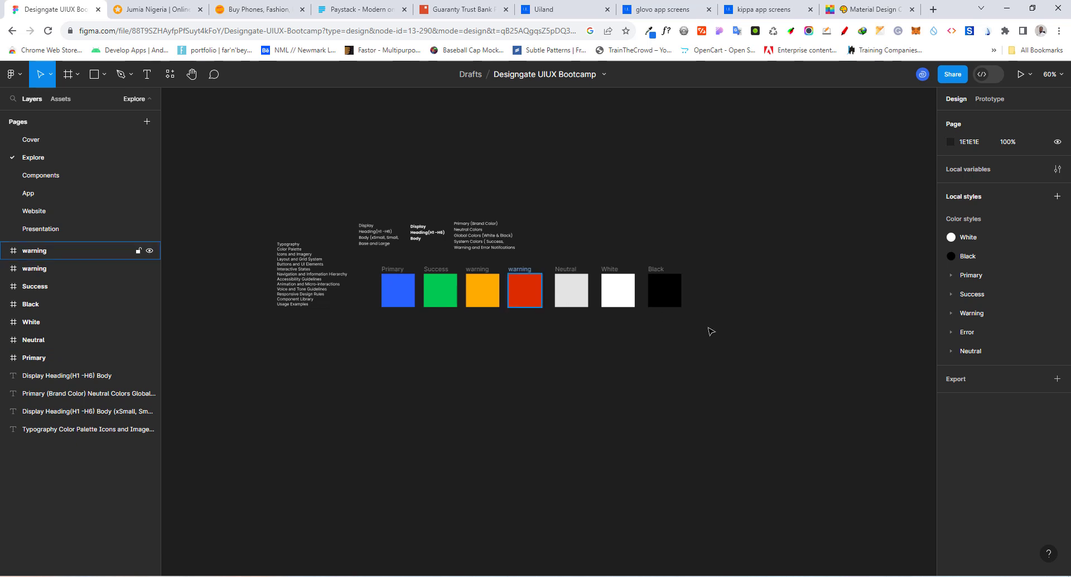
left_click(951, 275)
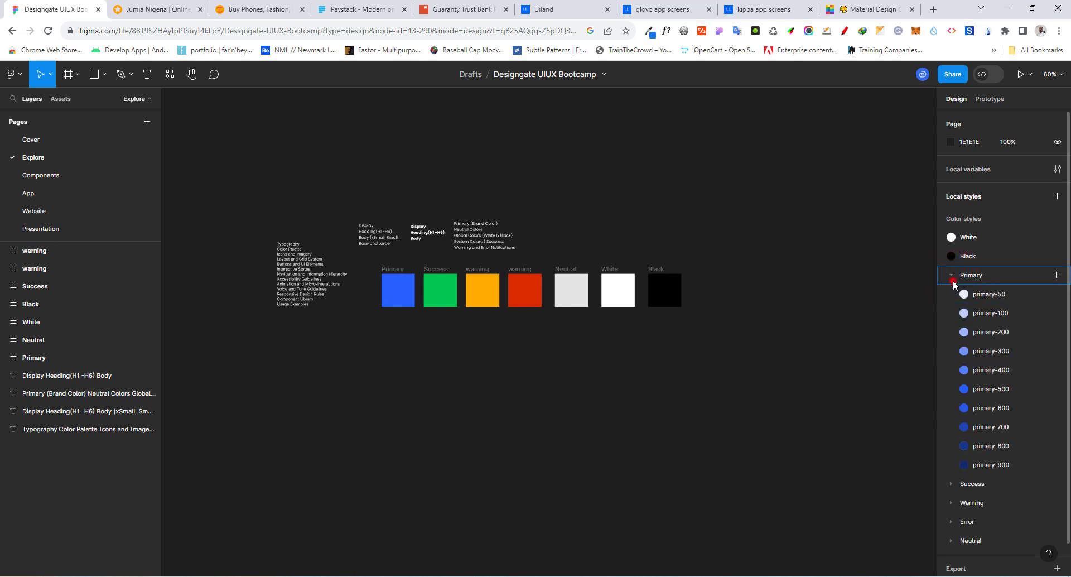
left_click(953, 278)
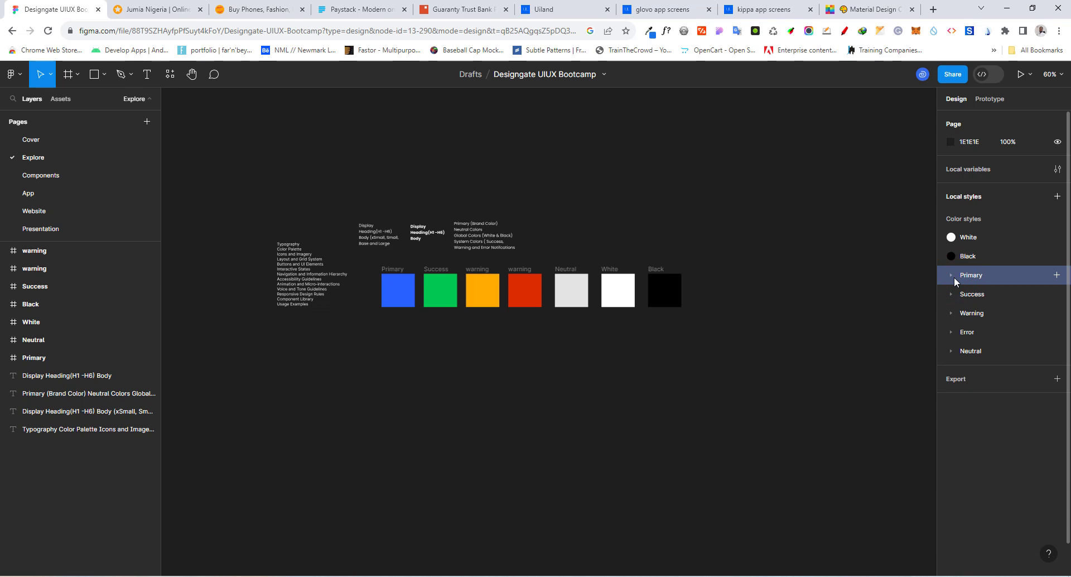
- Search the plugins for "automatic s" and run Generate Style Guide from the Automatic Style Guides plugin
left_click(12, 75)
mouse_move(46, 258)
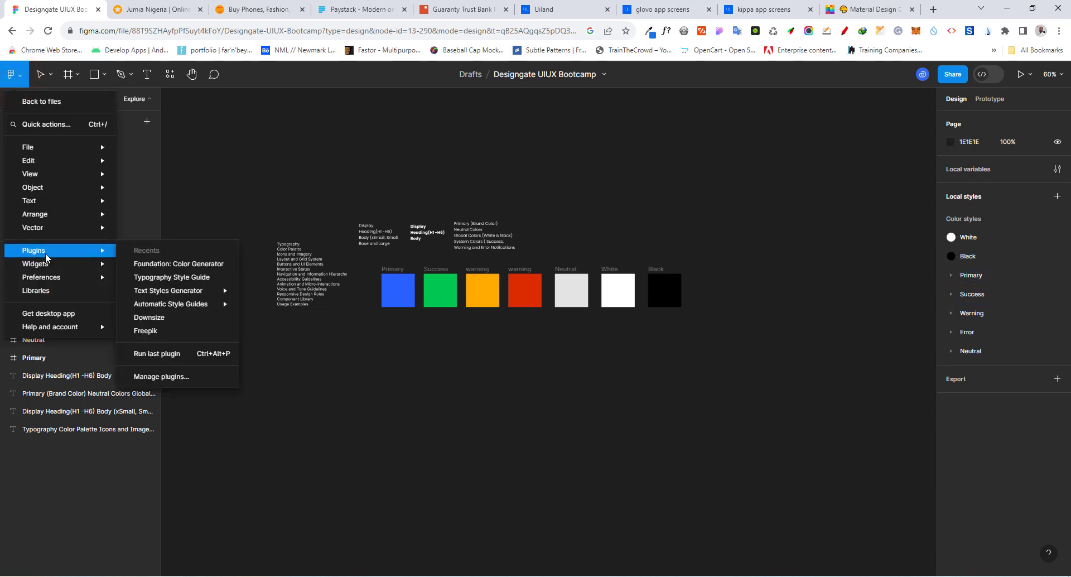
left_click(166, 376)
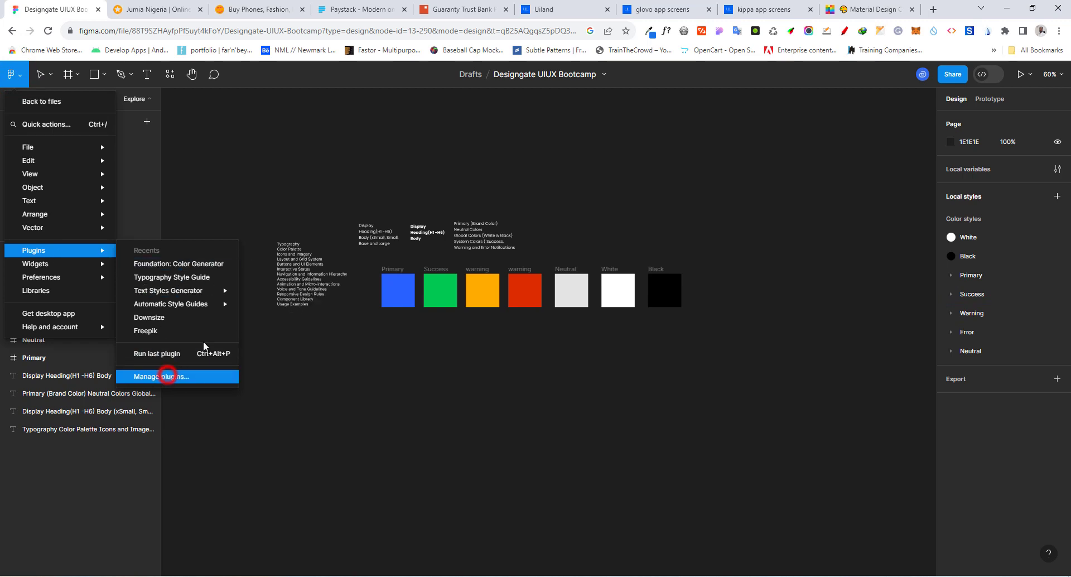
left_click(247, 130)
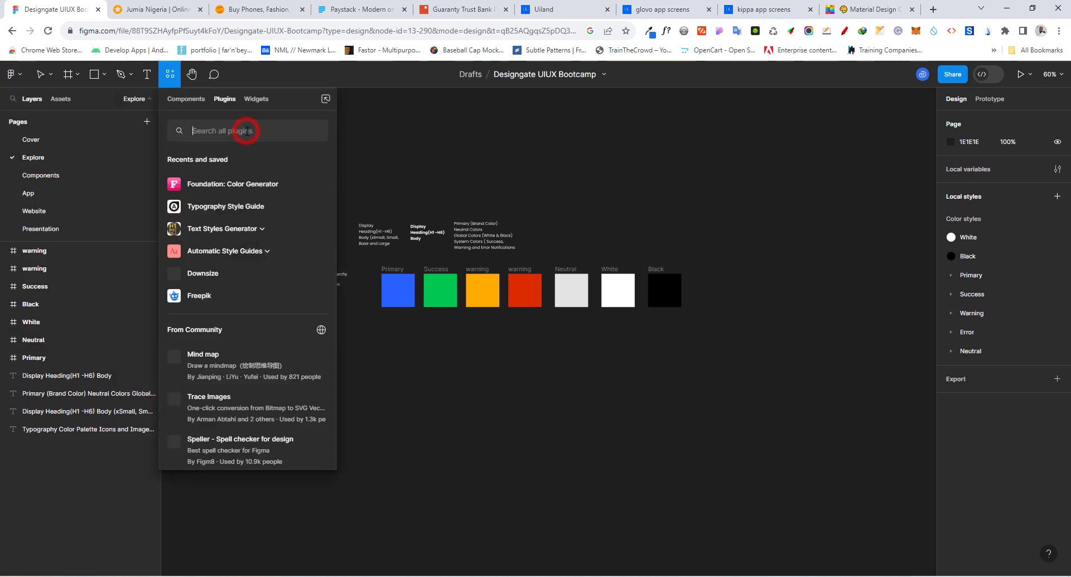
type("a")
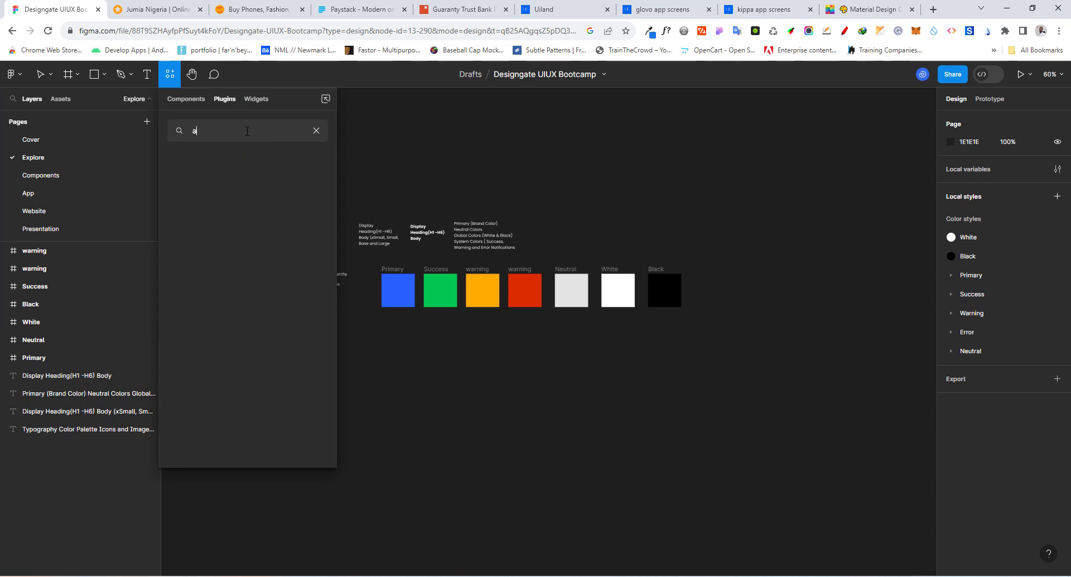
type("utomatic s")
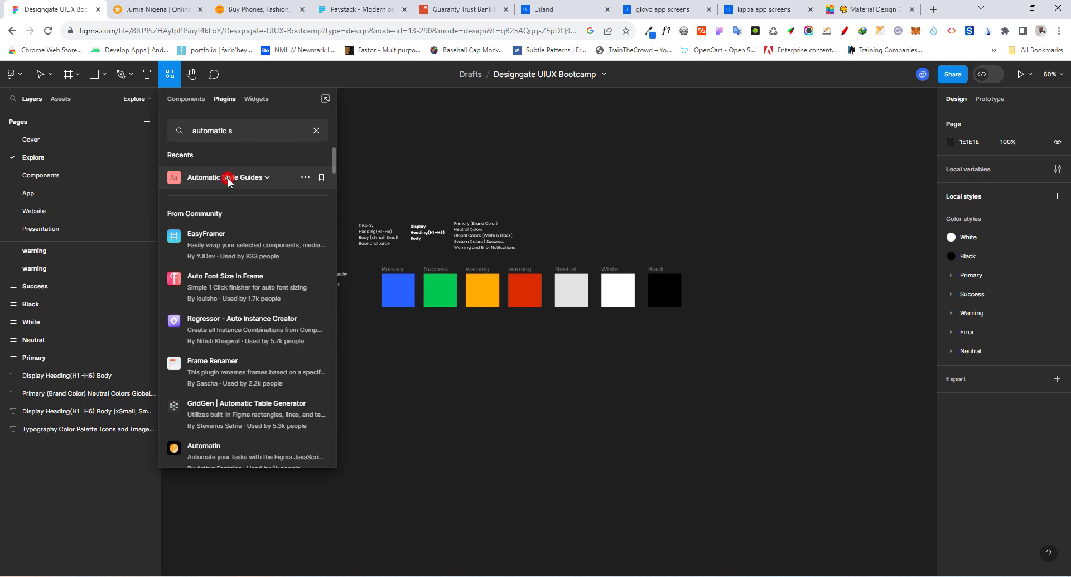
left_click(228, 177)
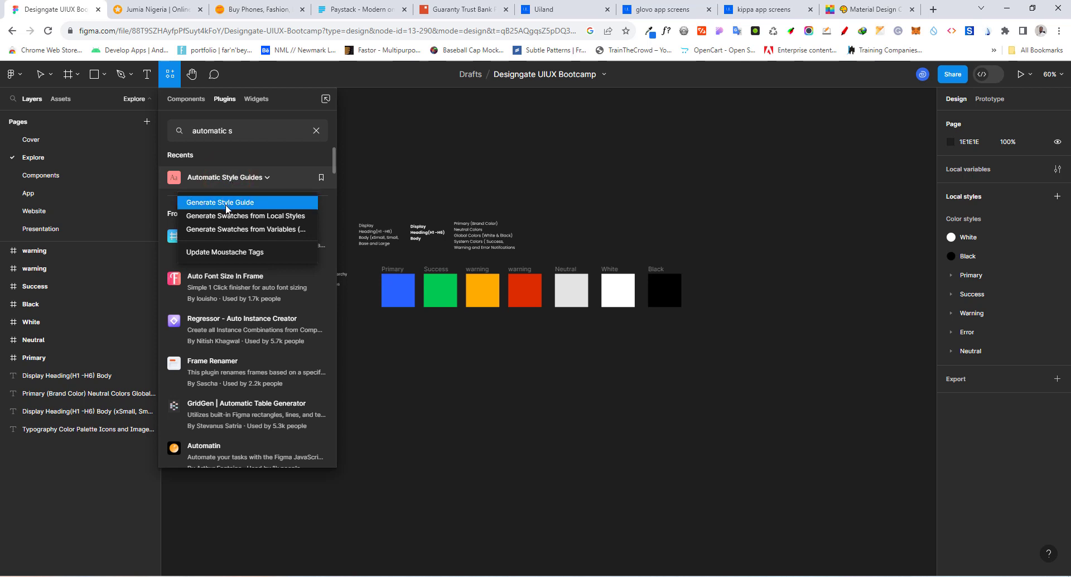
left_click(226, 203)
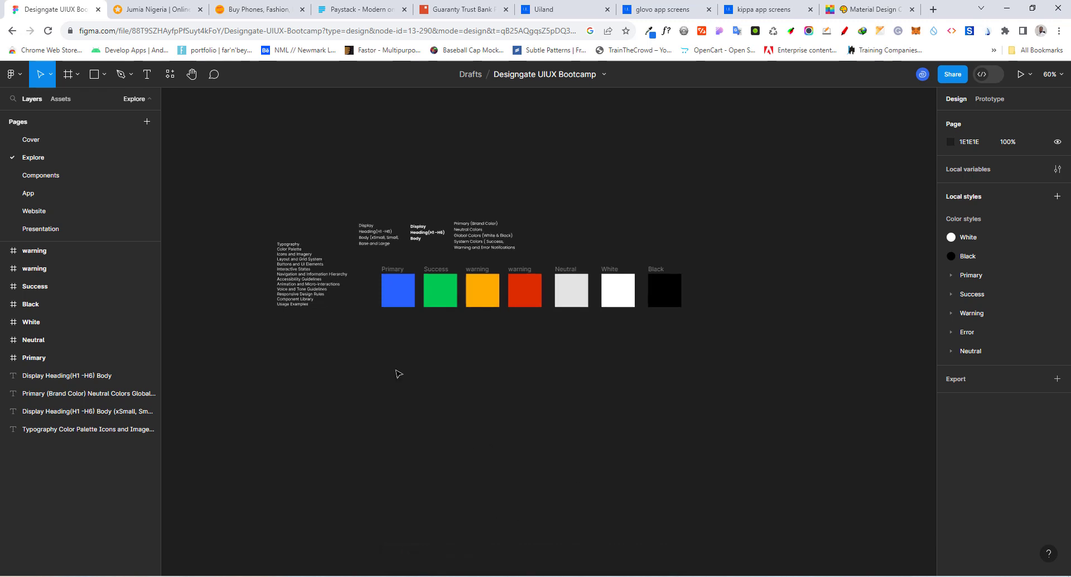
- On the Style Guide page, change the Colors heading above the White and Black swatches to Global
scroll(93, 172, "down", 1)
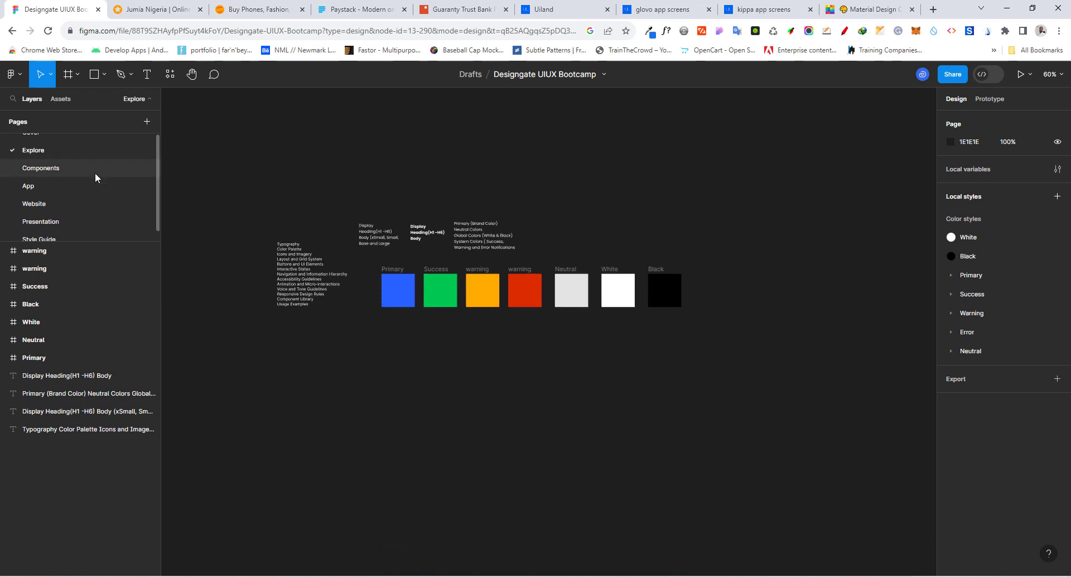
left_click(49, 233)
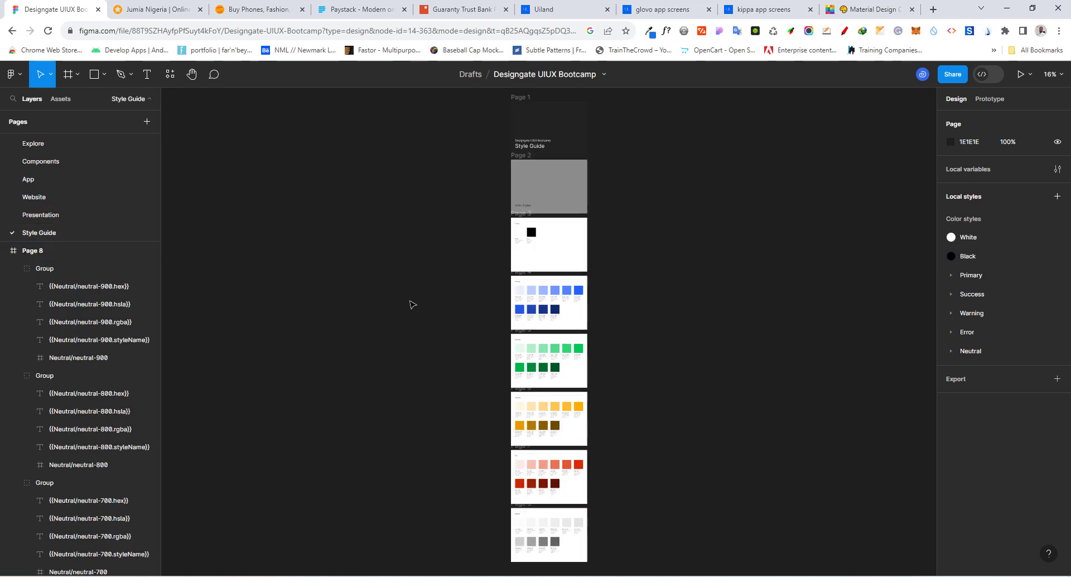
scroll(557, 256, "up", 5)
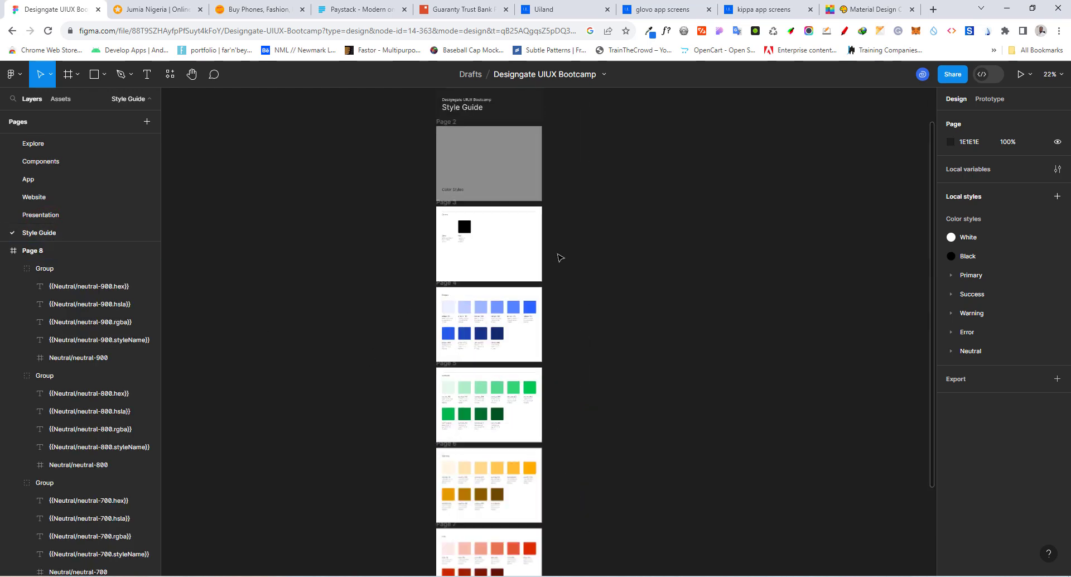
scroll(407, 243, "up", 4)
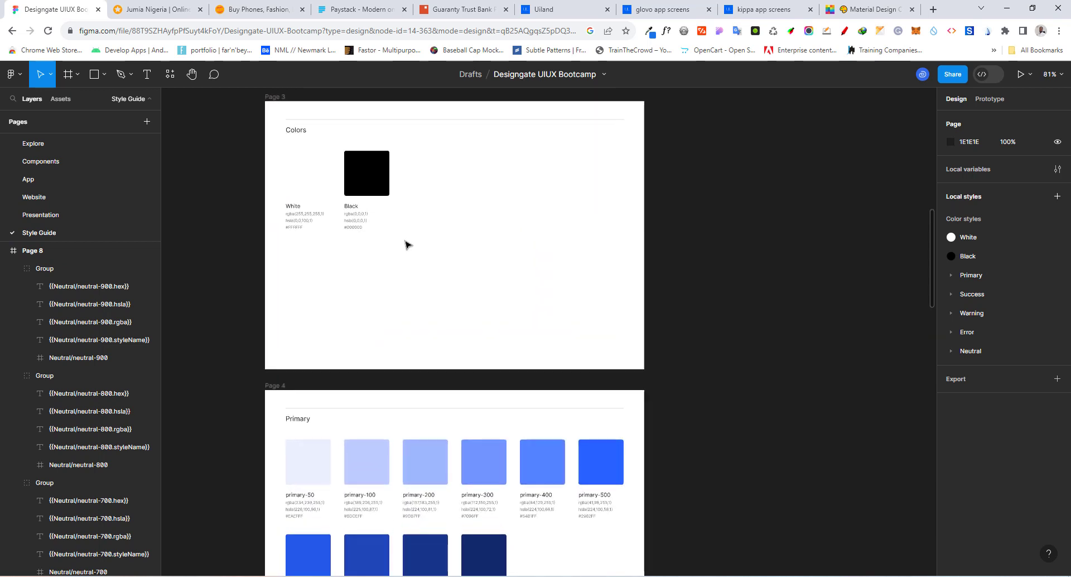
left_click(299, 134)
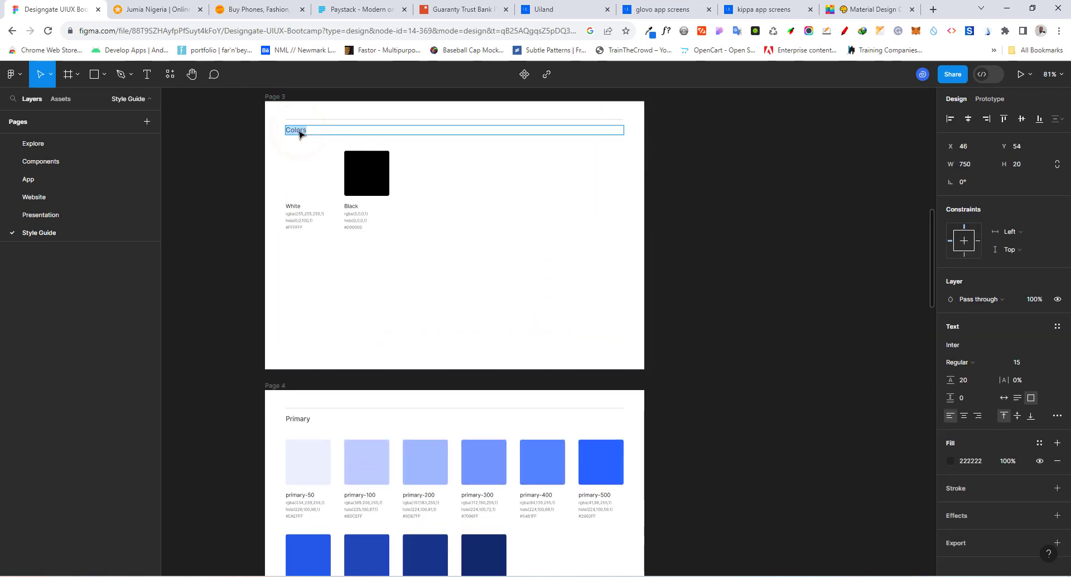
type("Global")
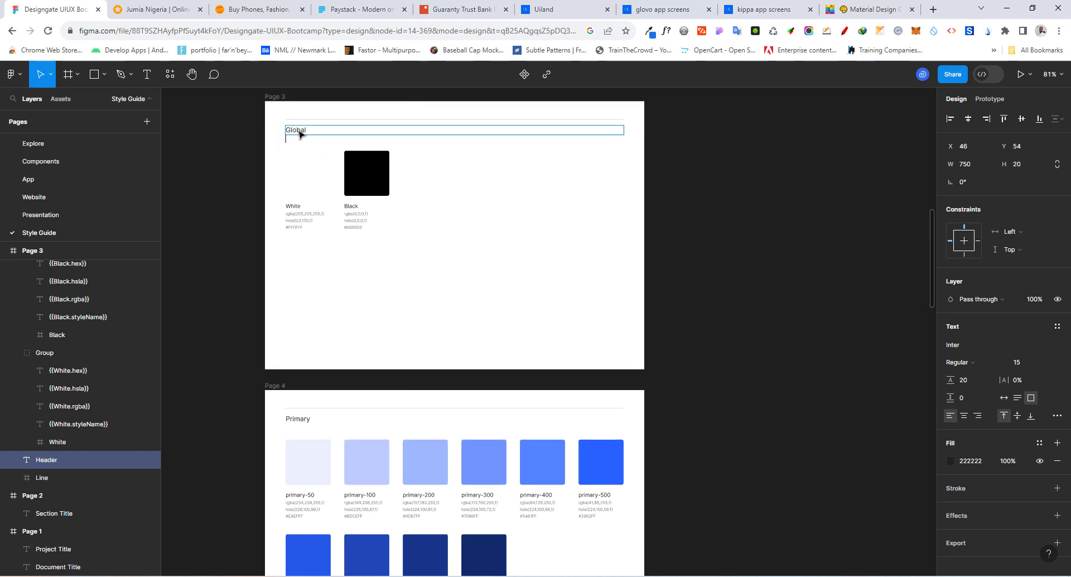
left_click(237, 173)
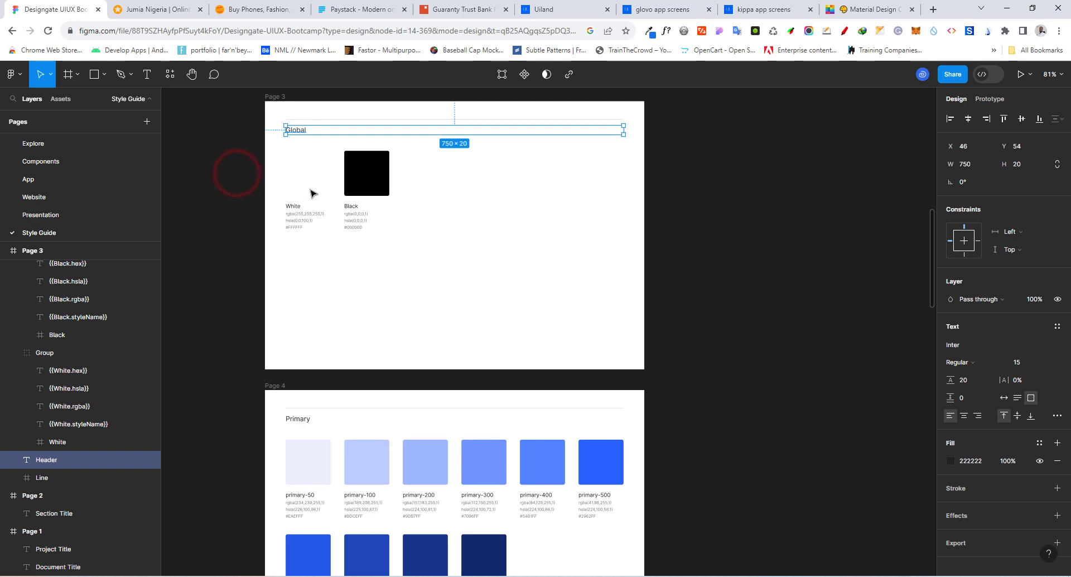
- Review the generated style guide frames for the Global, Primary, Success, Warning, Error and Neutral colors
scroll(360, 195, "down", 3)
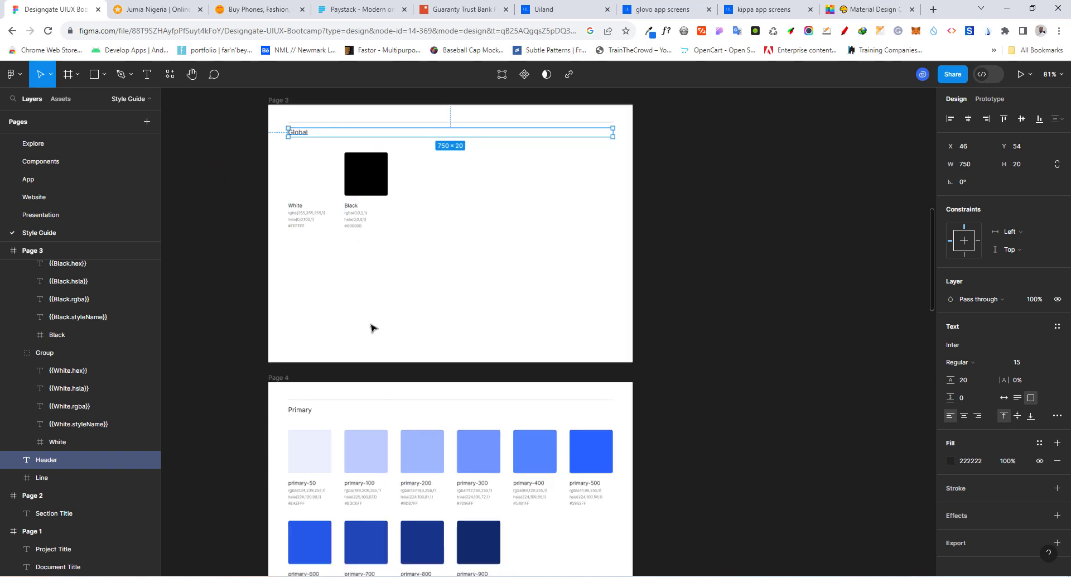
scroll(341, 230, "down", 3)
scroll(342, 410, "up", 1)
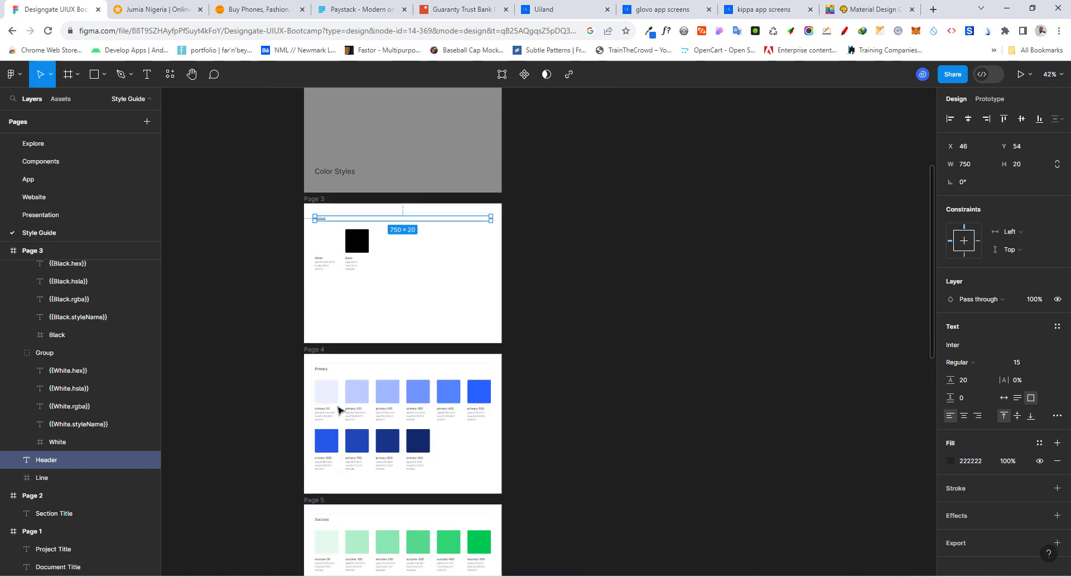
scroll(351, 334, "down", 2)
scroll(350, 333, "down", 4)
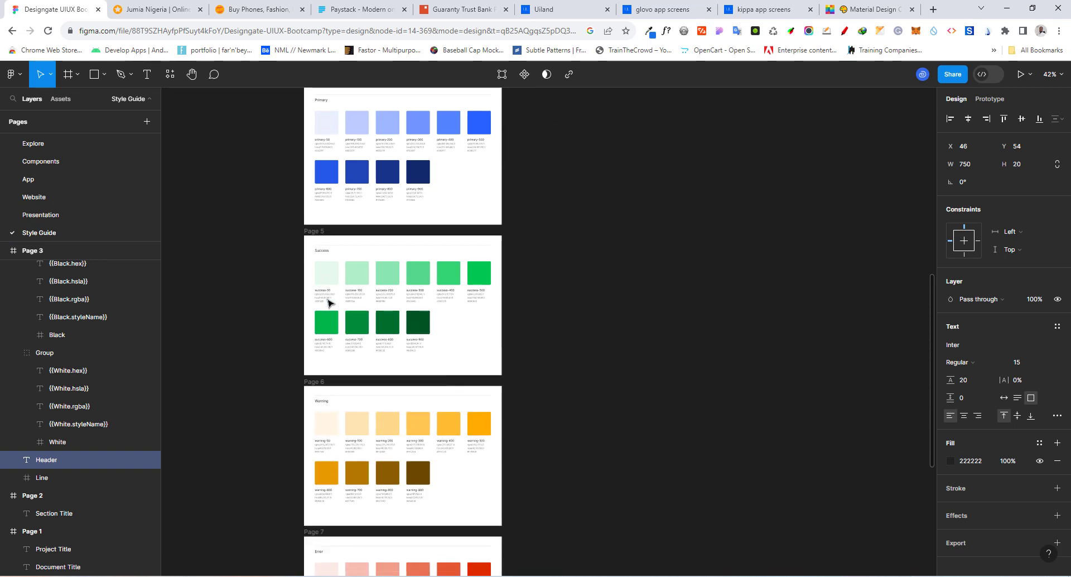
scroll(335, 280, "up", 3)
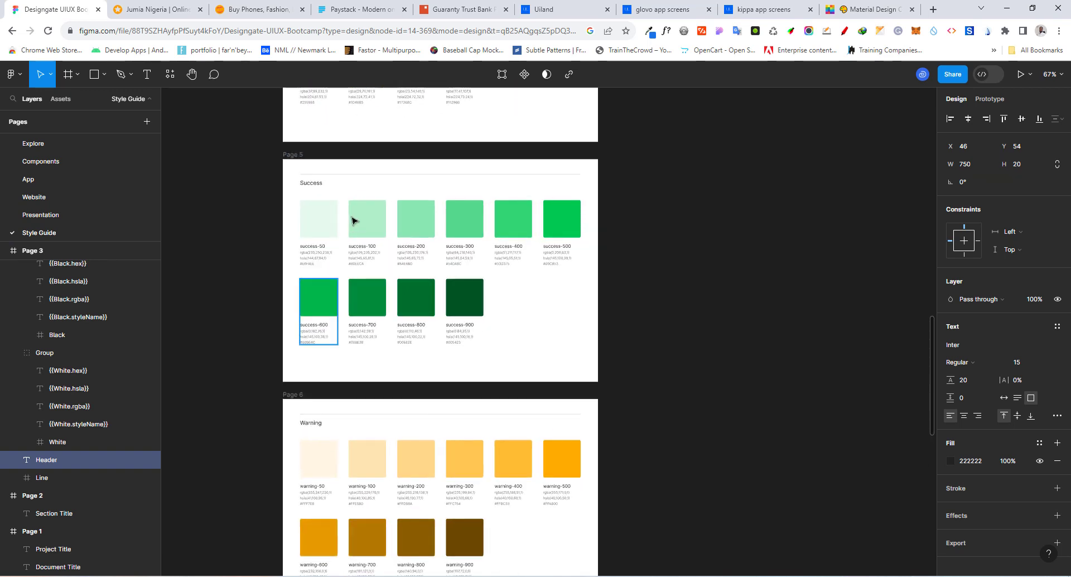
scroll(352, 221, "down", 2)
scroll(347, 304, "down", 5)
scroll(334, 379, "down", 5)
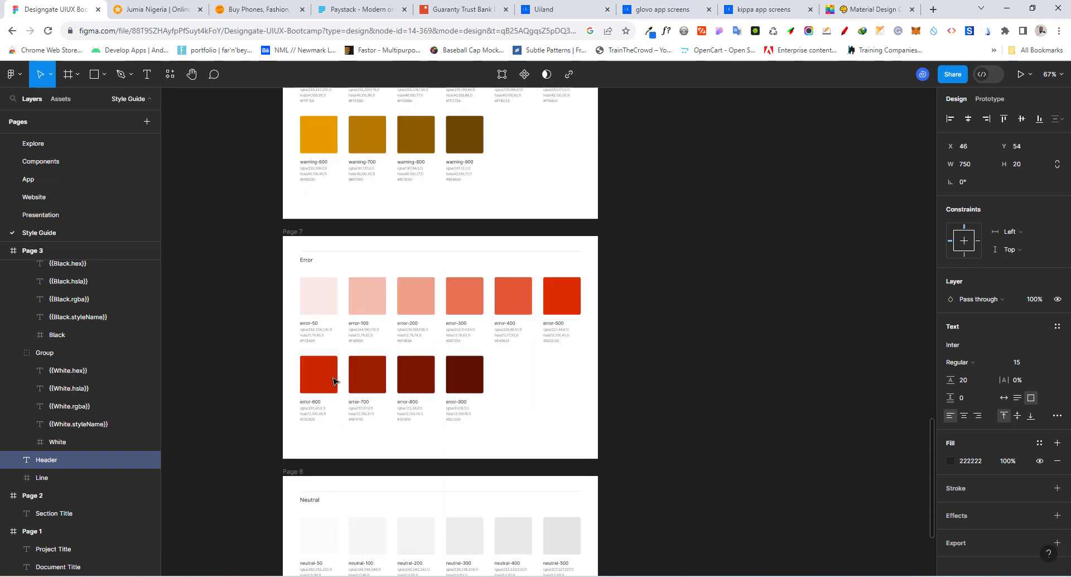
scroll(370, 410, "down", 3)
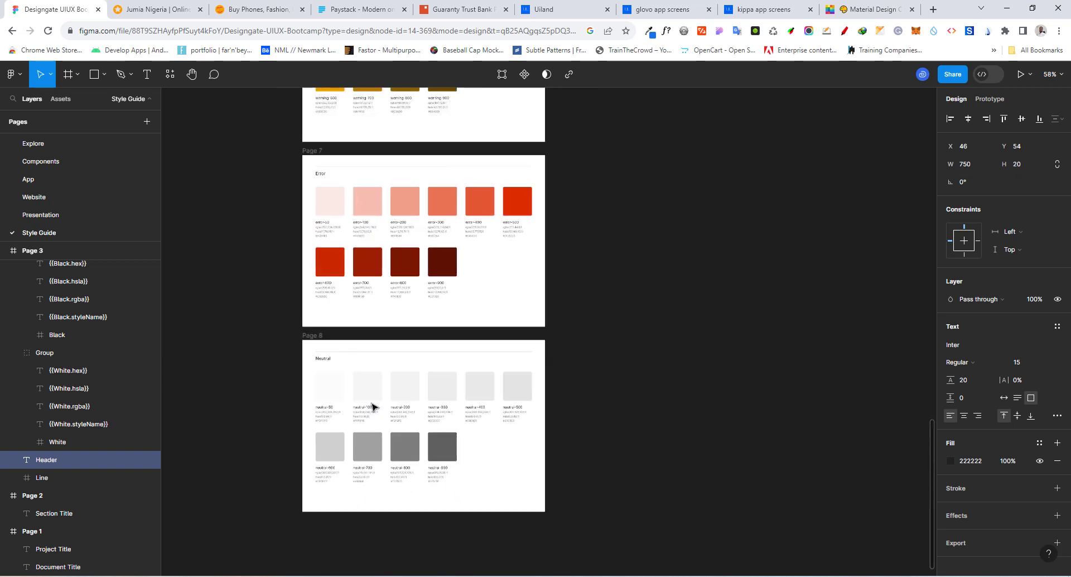
scroll(375, 406, "down", 2)
scroll(394, 370, "up", 1)
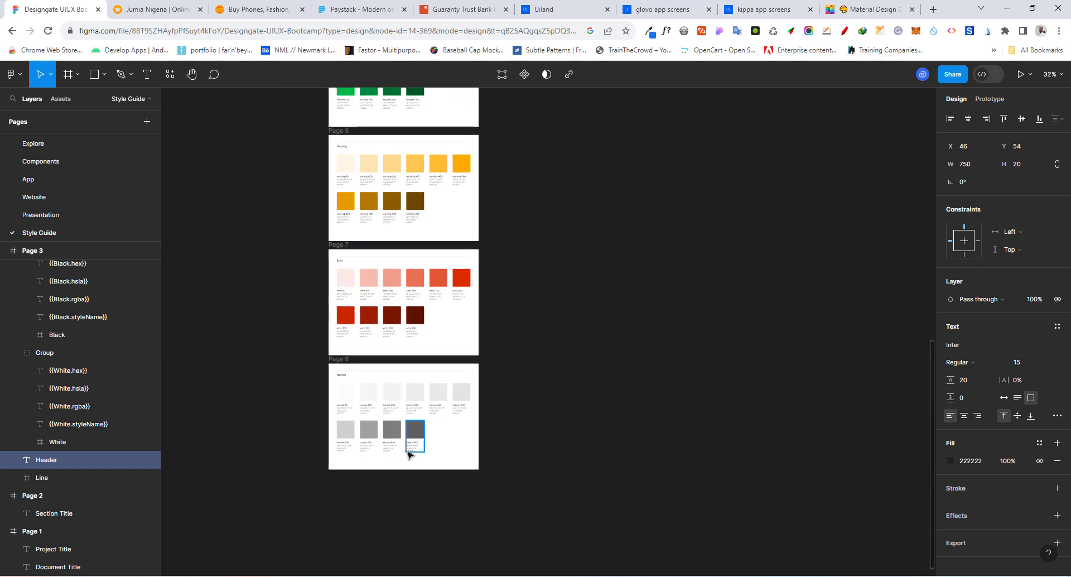
scroll(380, 291, "up", 1)
scroll(377, 288, "up", 5)
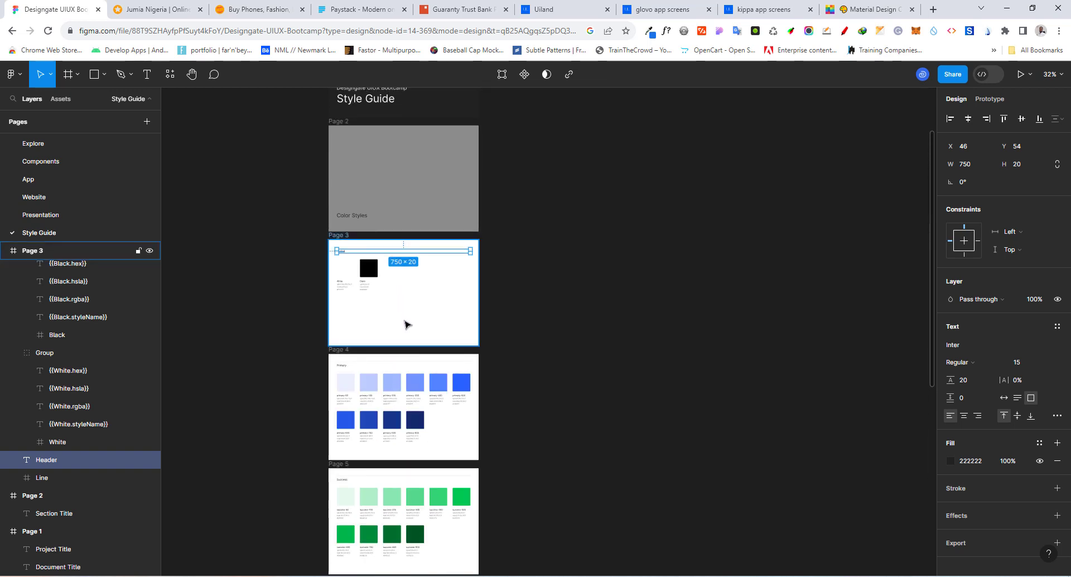
scroll(403, 301, "up", 5)
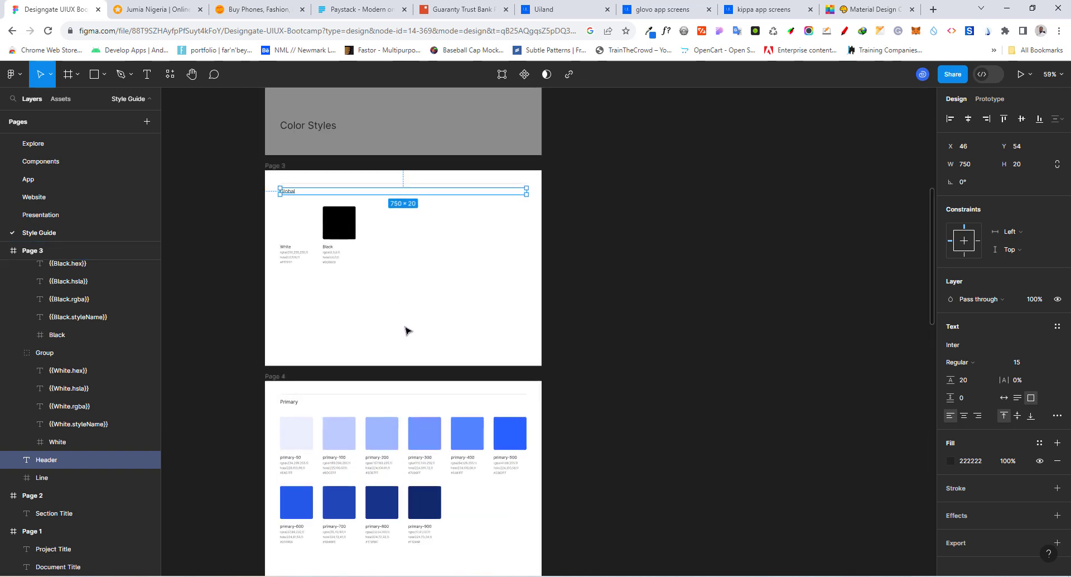